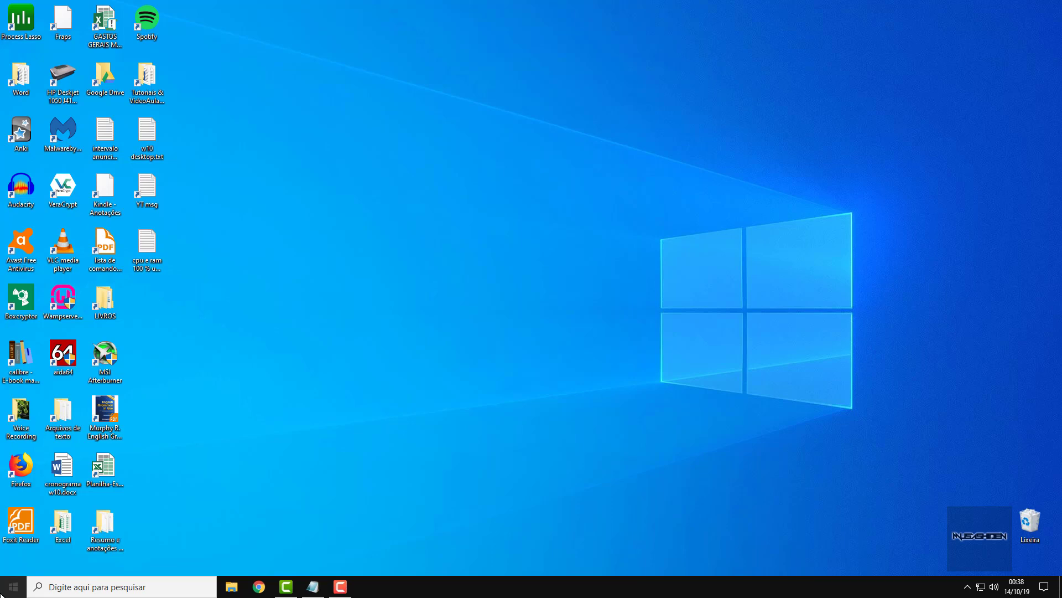
Search Windows for "restaur" and open the Criar ponto de restauração settings
click(2, 593)
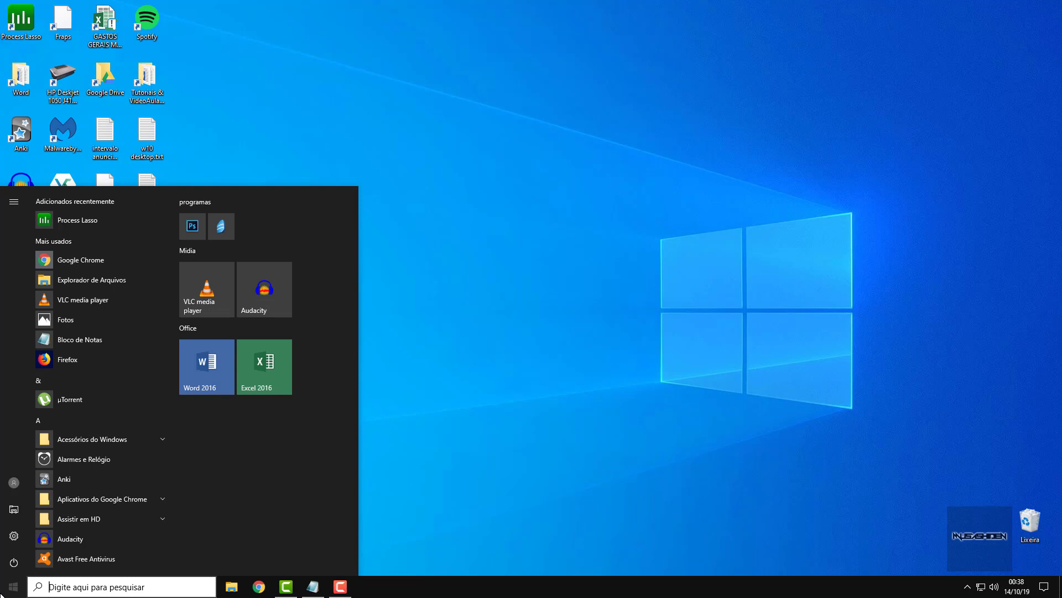
click(13, 587)
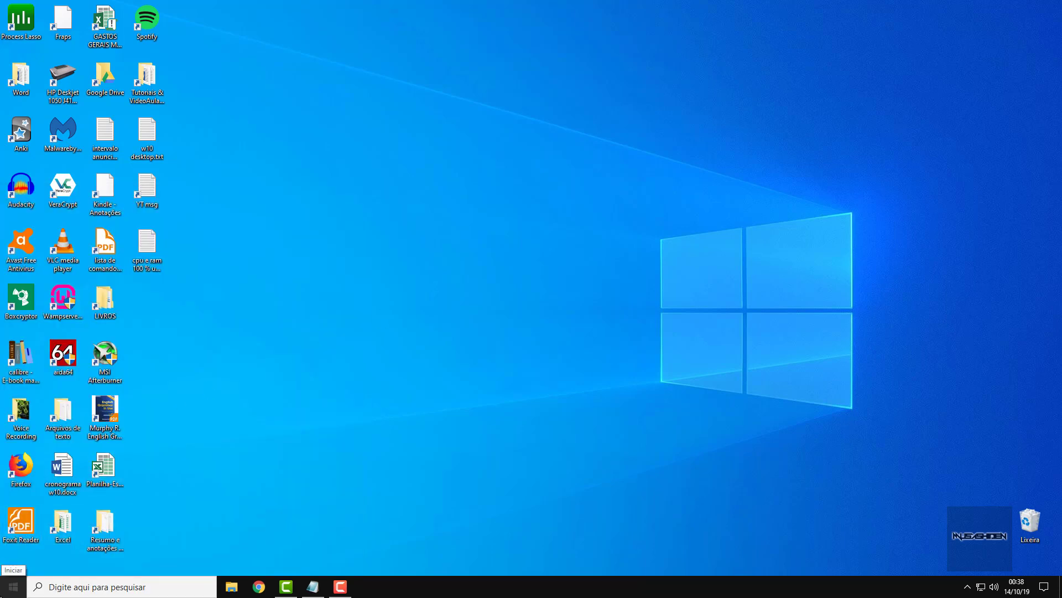
click(13, 587)
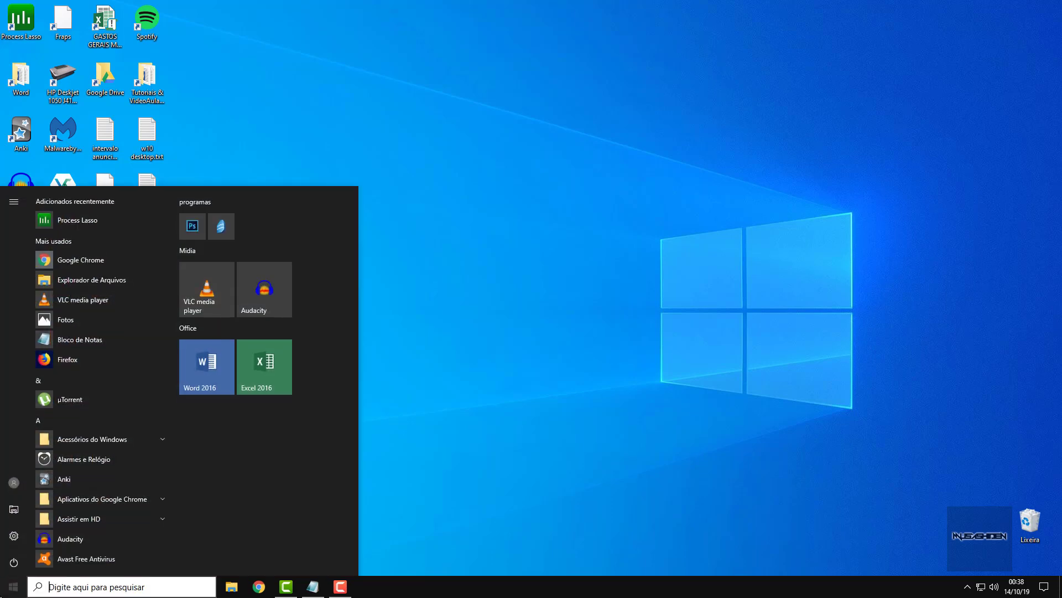
text(restaur)
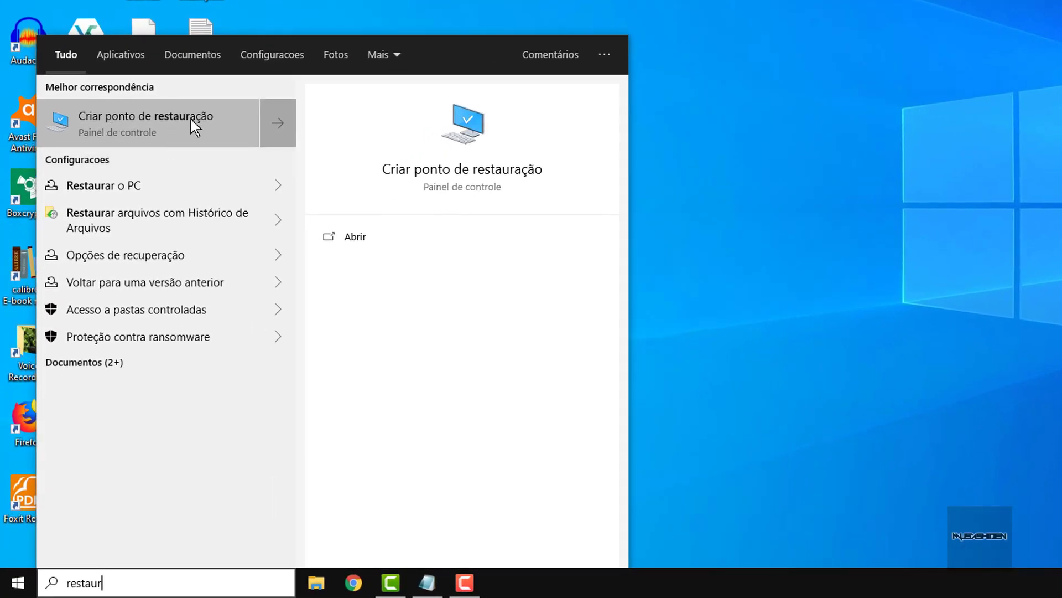
click(191, 118)
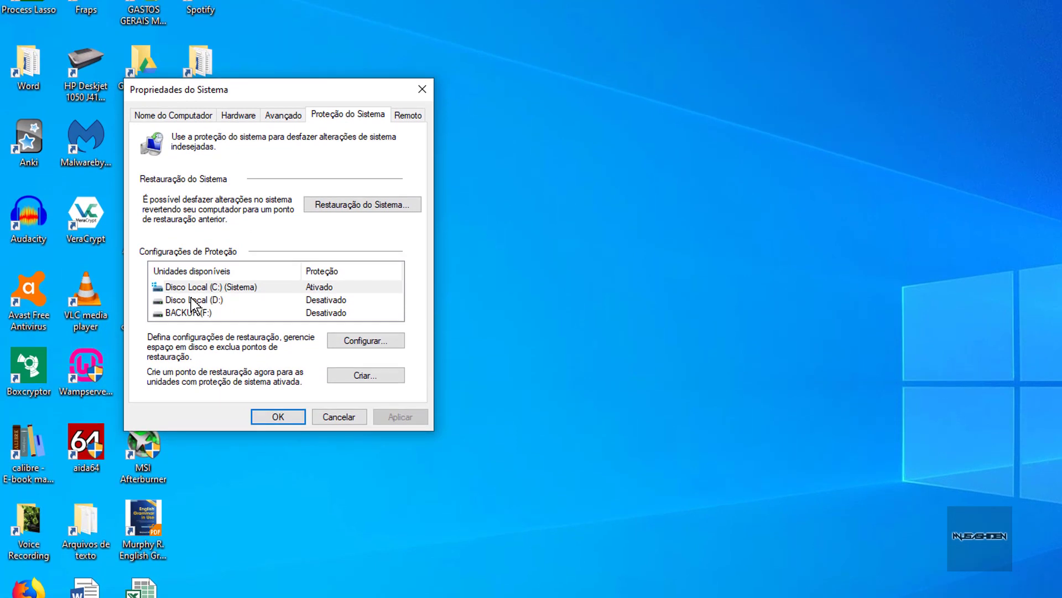
Create a restore point named "antes" for Disco Local (C:) and close the system properties
click(242, 287)
click(367, 378)
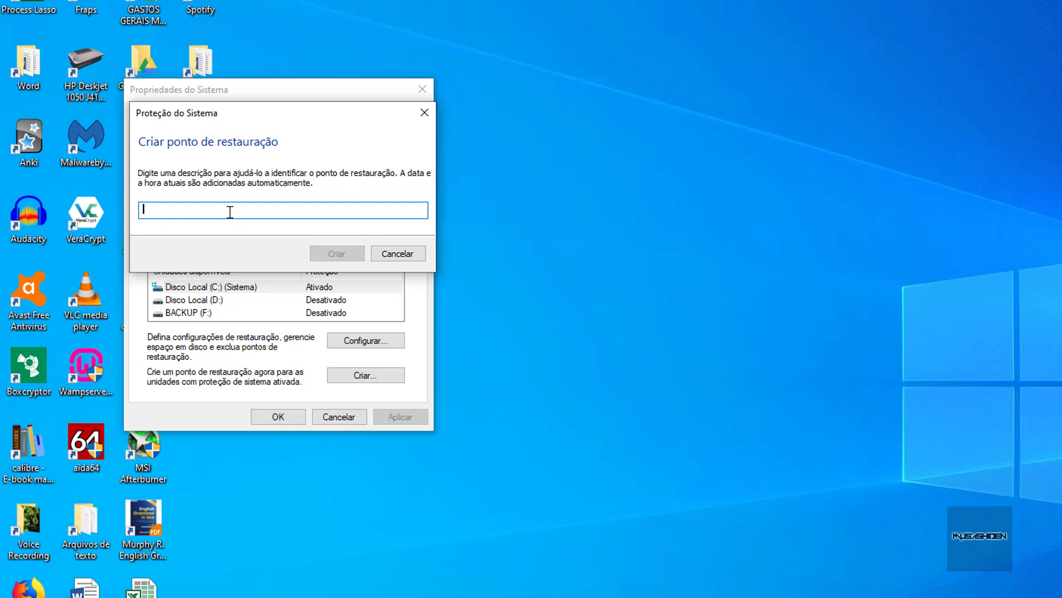
text(antes)
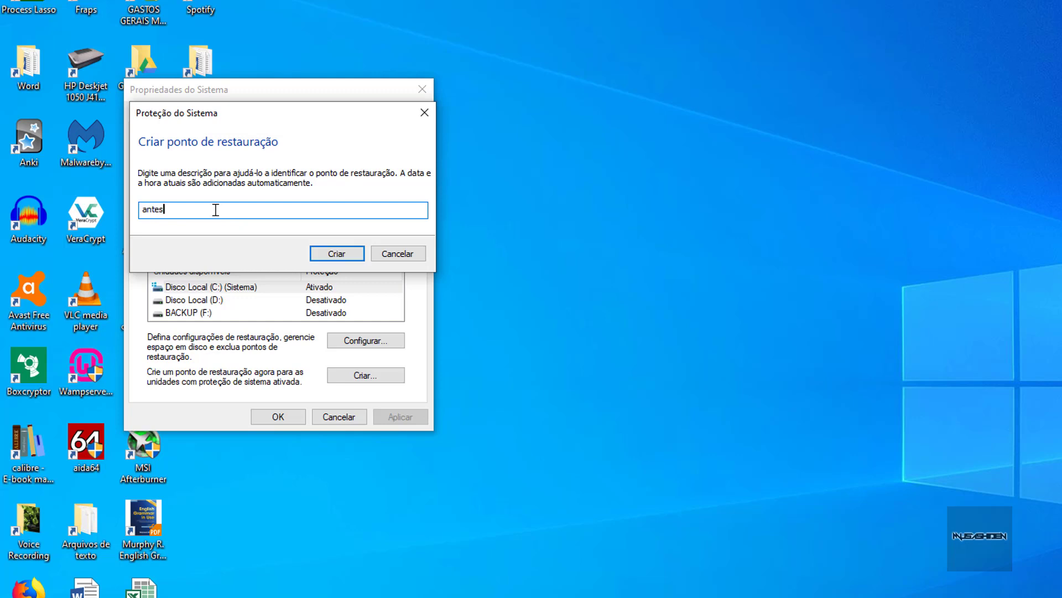
click(342, 255)
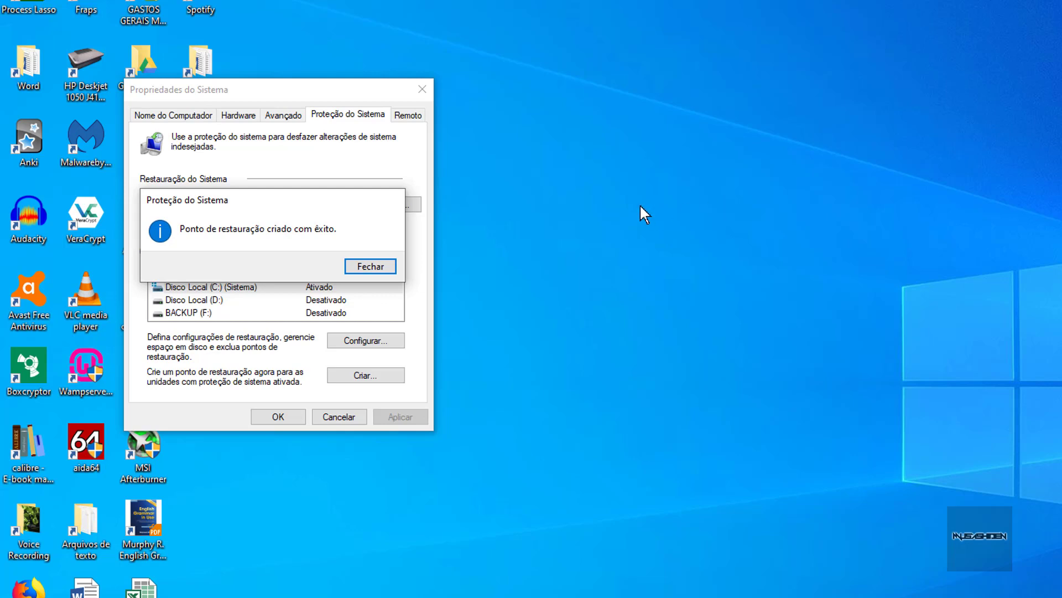
click(369, 266)
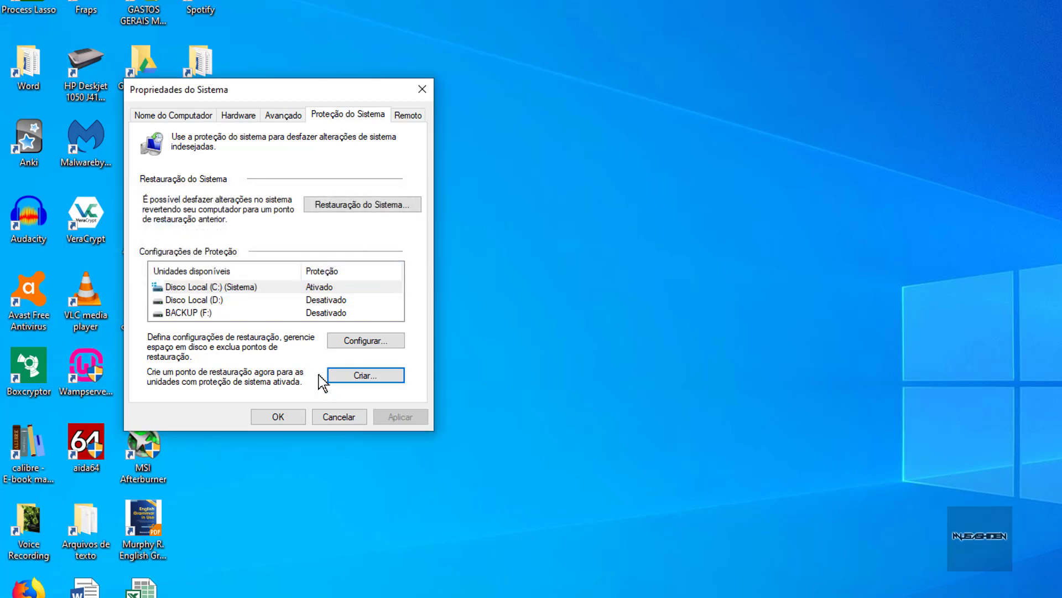
click(328, 419)
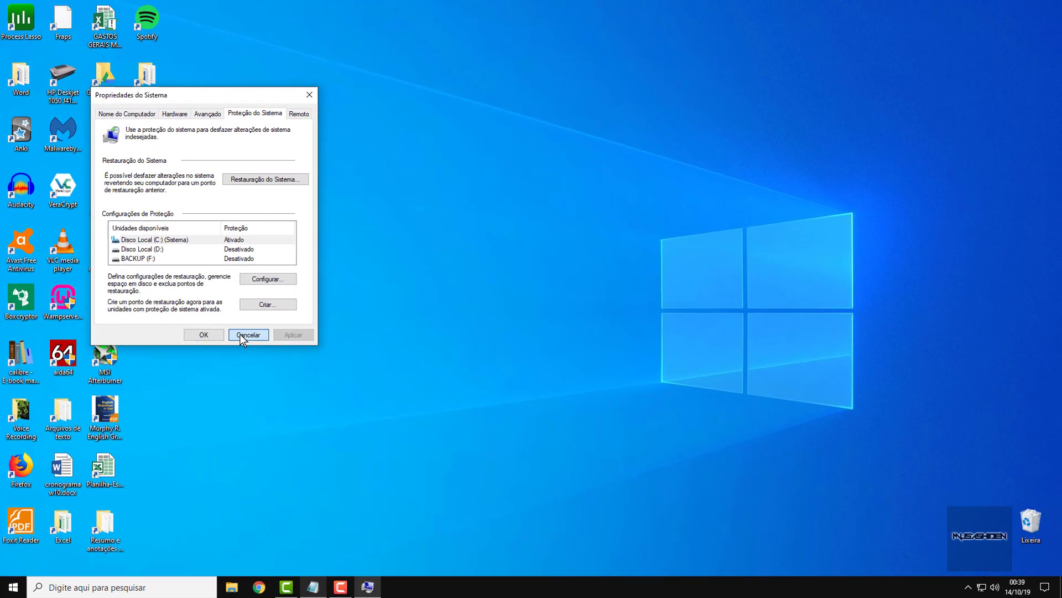
click(329, 416)
right_click(486, 142)
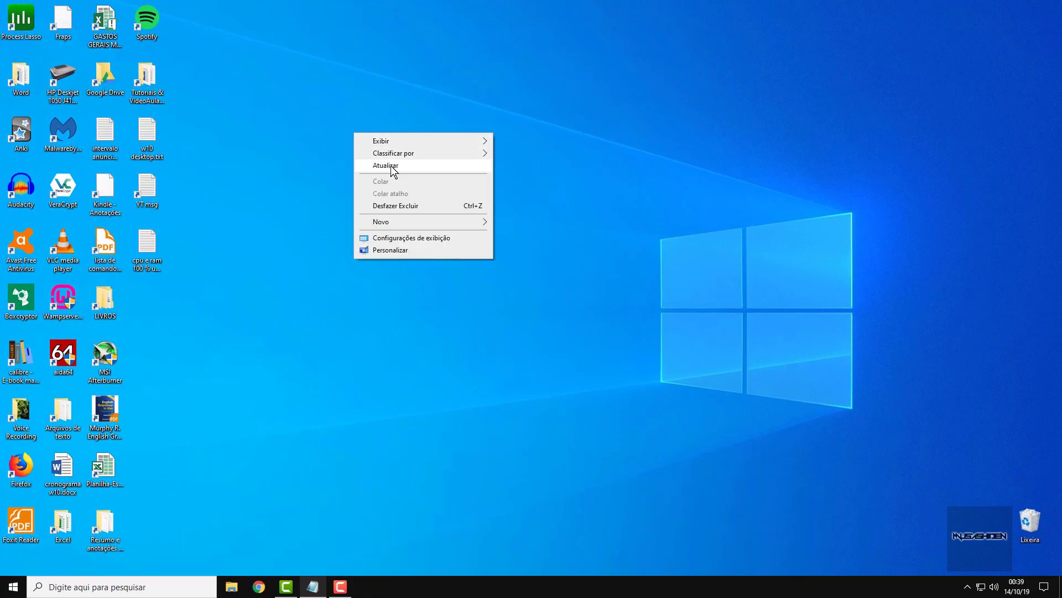
click(392, 166)
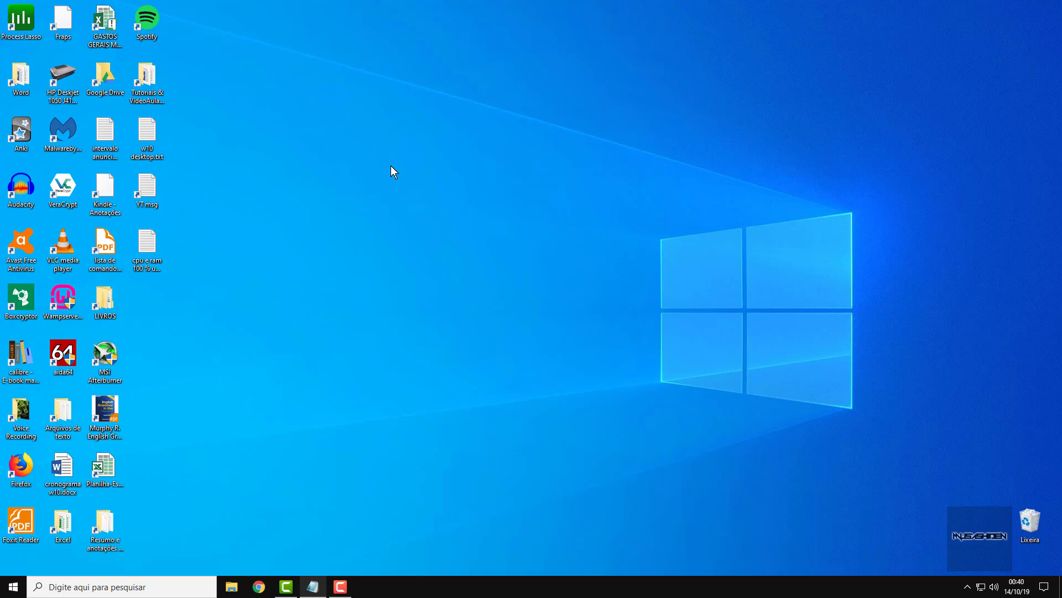
Check the Windows edition, version and build in the system's Sobre settings, then close Configurações
click(13, 587)
click(14, 536)
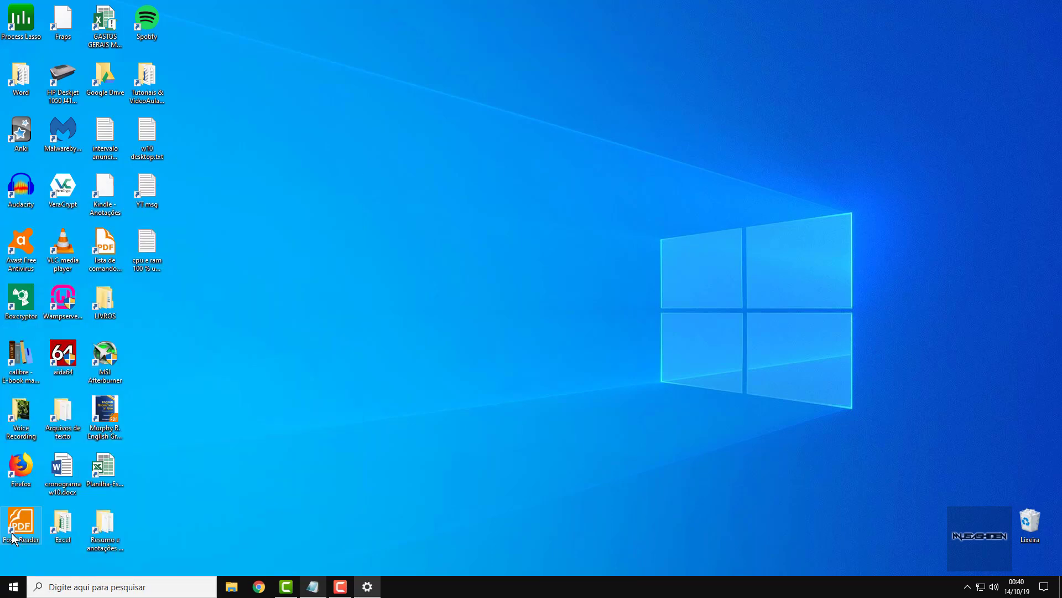
click(221, 137)
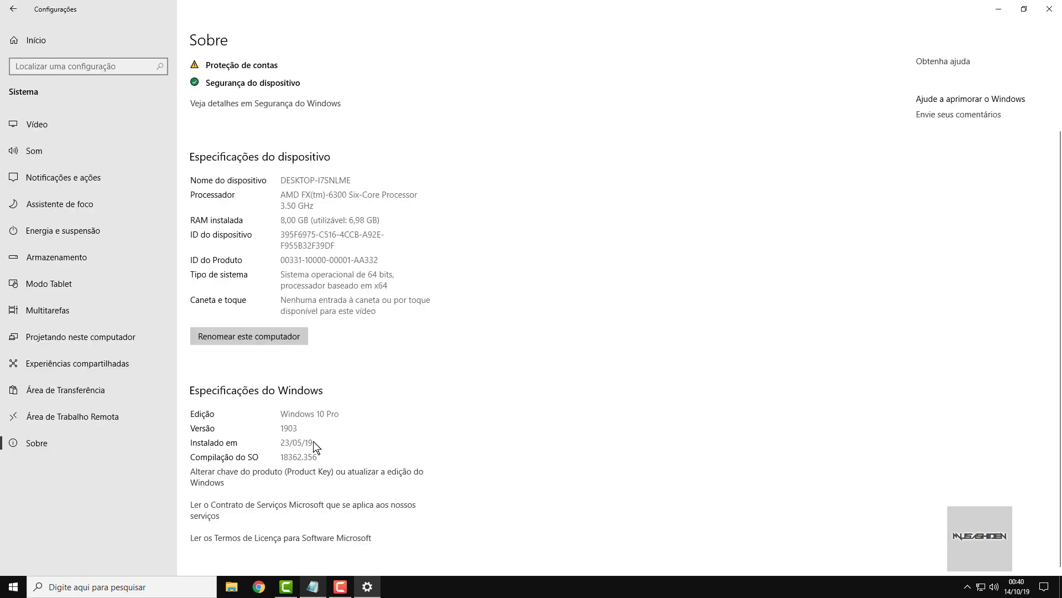
key(alt+F4)
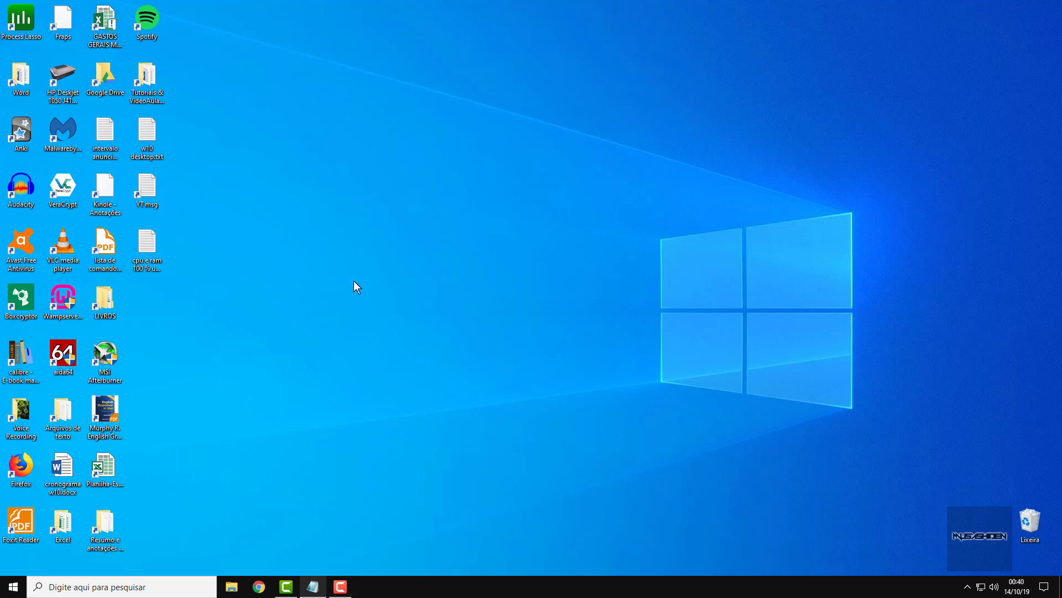
Open the Windows Update history in Atualização e Segurança, review the quality updates and collapse their list
click(14, 587)
click(13, 536)
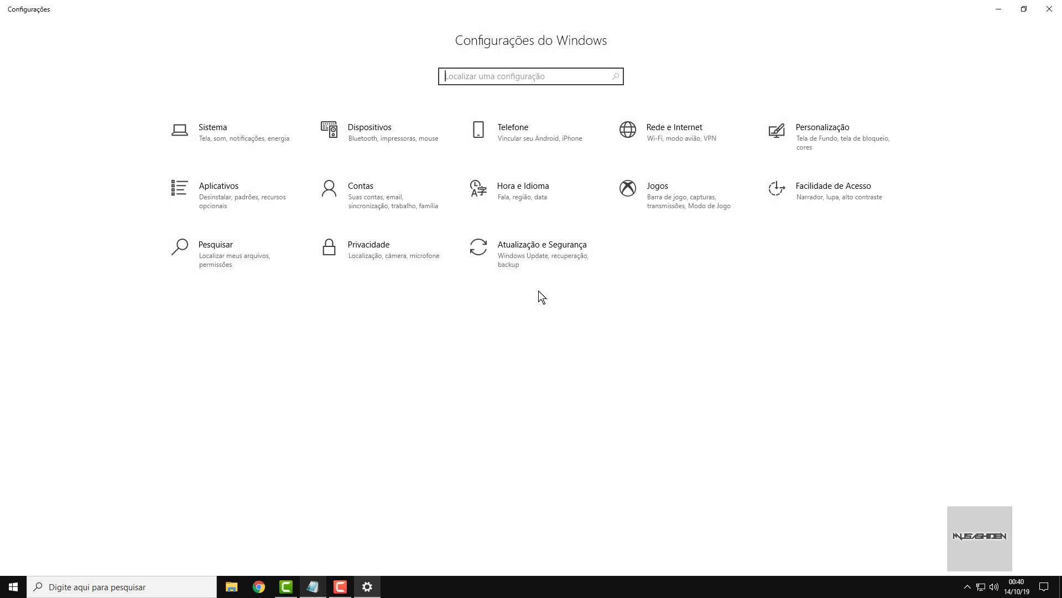
click(533, 247)
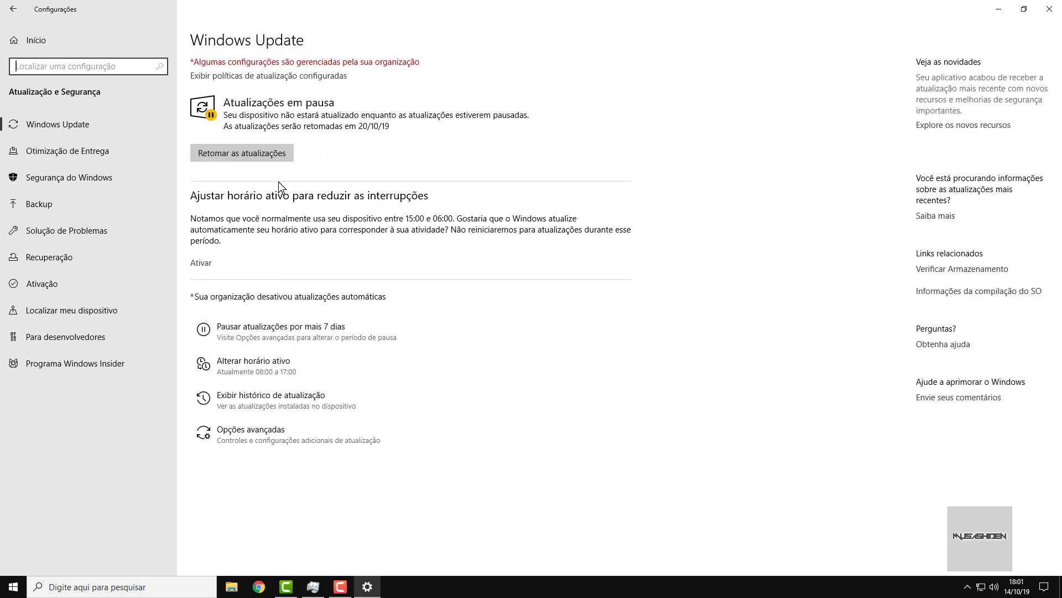
click(269, 402)
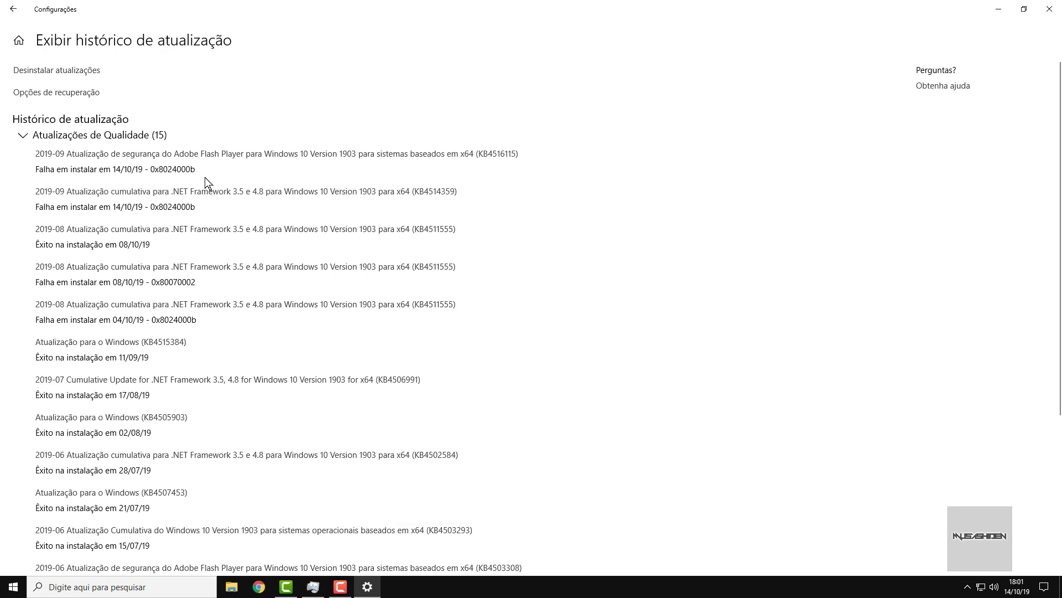
scroll(205, 182, down, 4)
scroll(206, 183, up, 4)
scroll(84, 133, down, 4)
scroll(84, 131, up, 5)
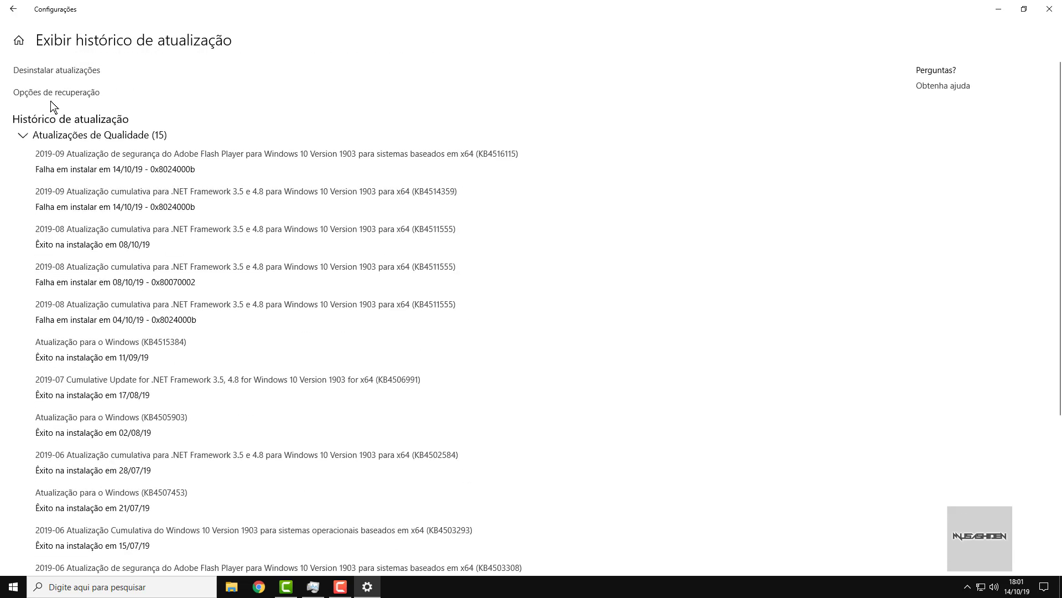
click(49, 137)
Search for "setting", reopen Configurações and return from the update history to the Windows Update page
click(4, 593)
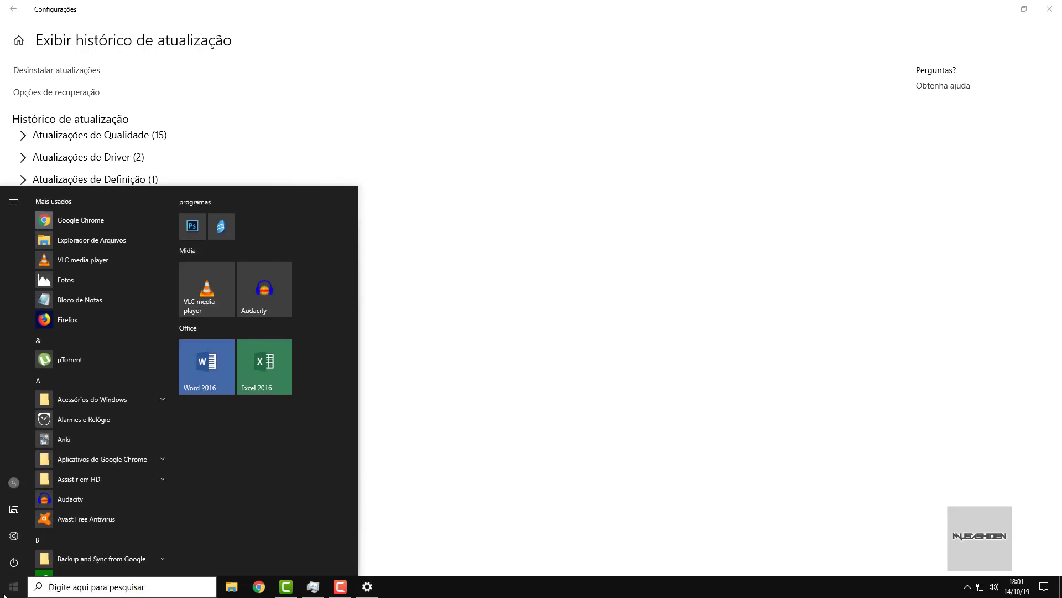
text(setting)
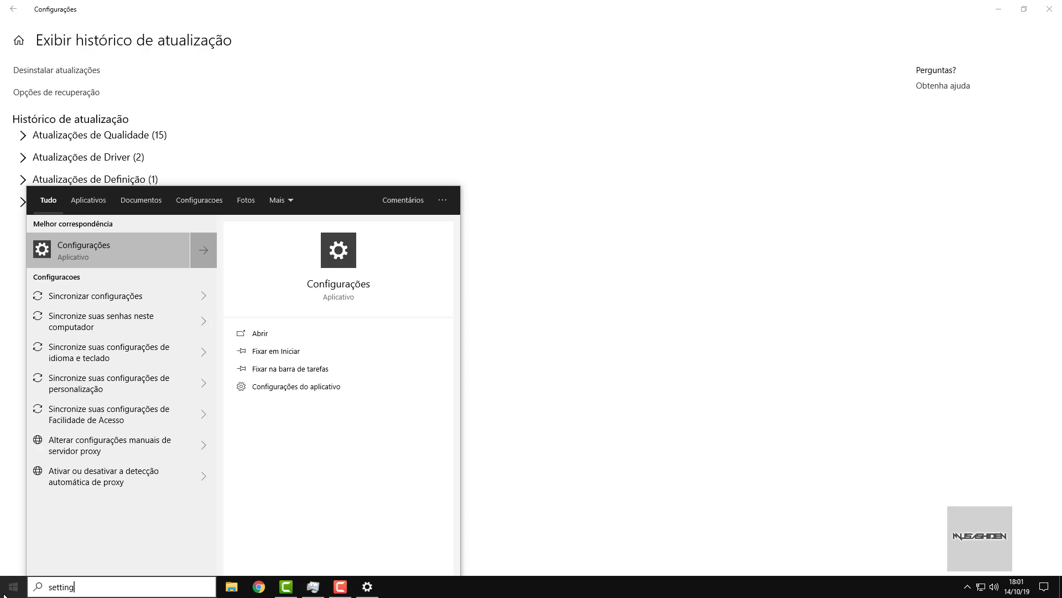
click(180, 242)
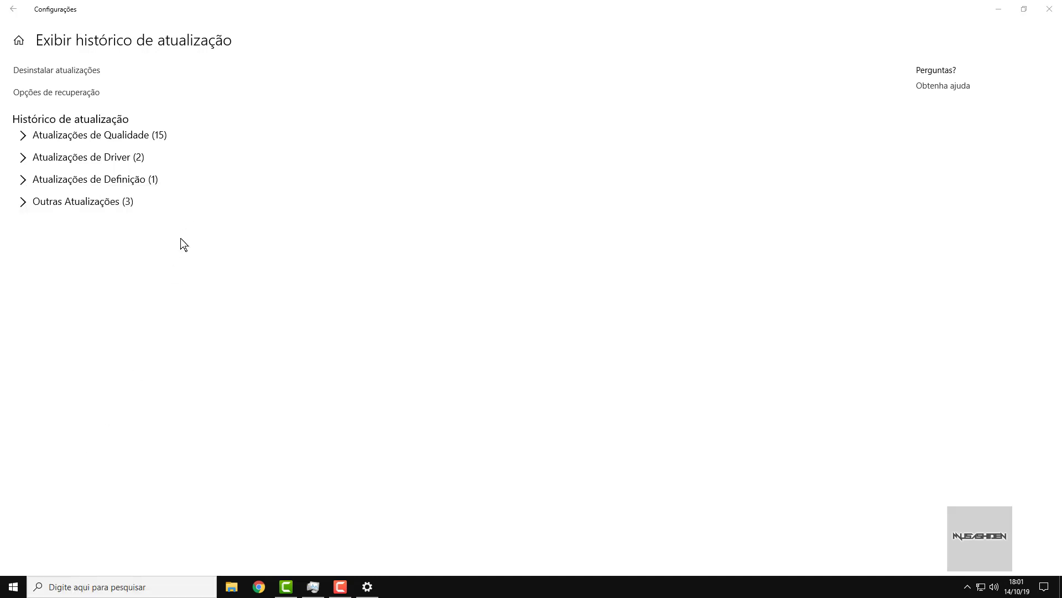
click(13, 9)
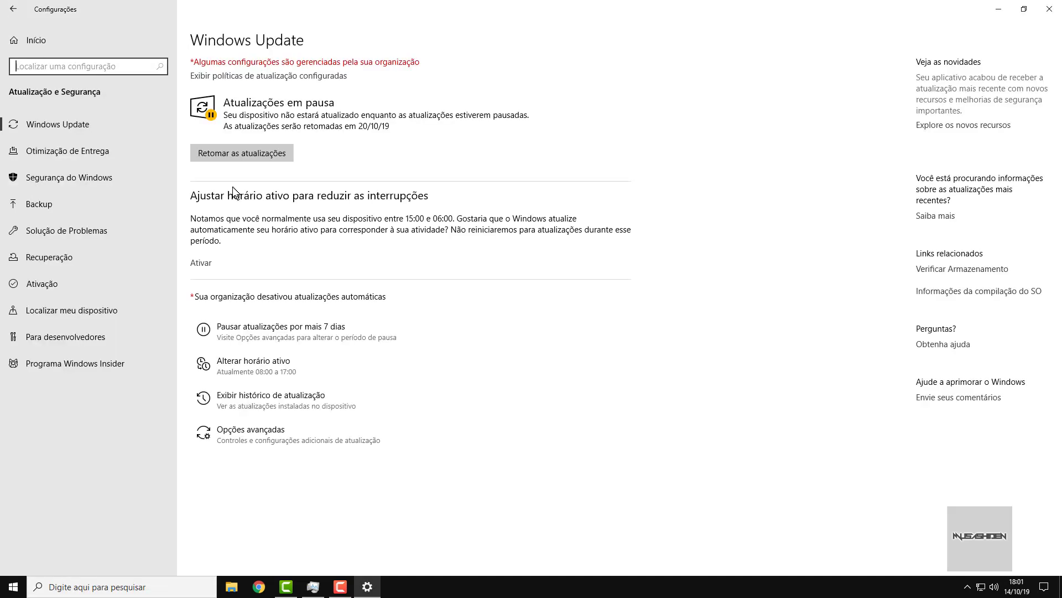
Resume the paused Windows updates so available ones are checked for, and pause updates again for 7 days
click(256, 158)
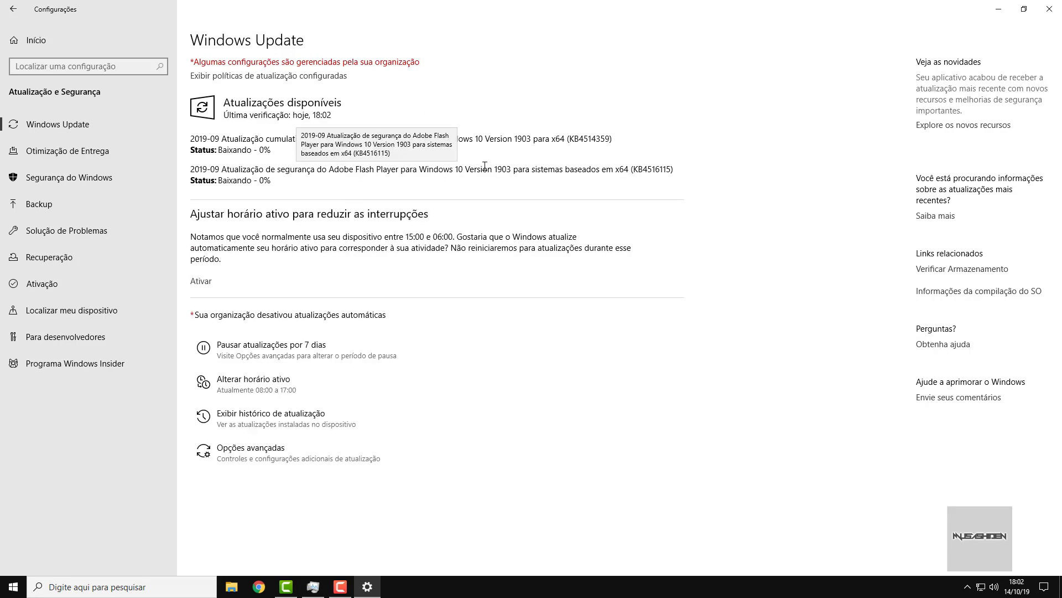
click(299, 350)
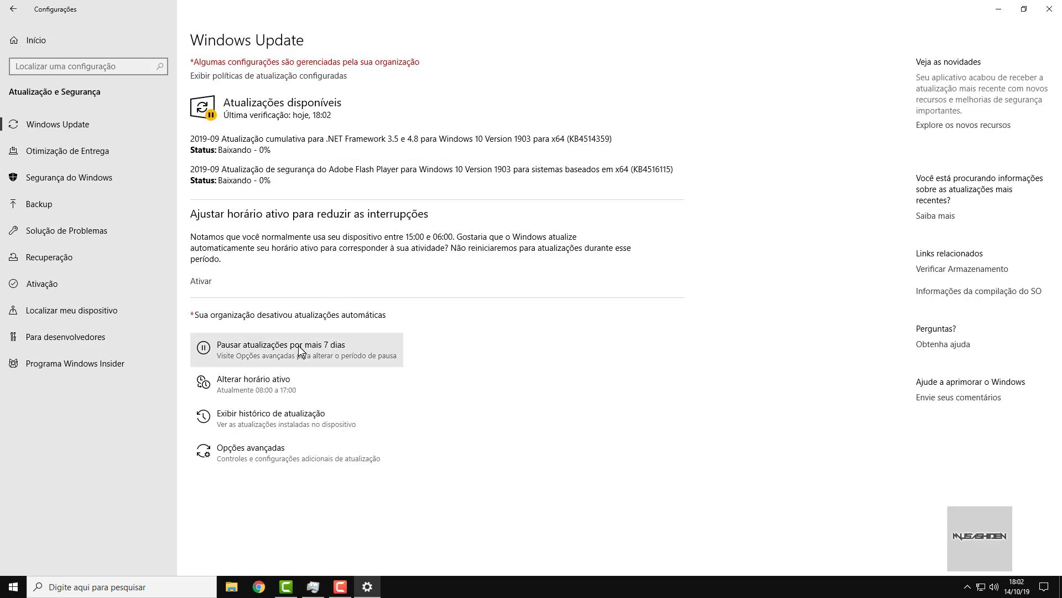
click(241, 221)
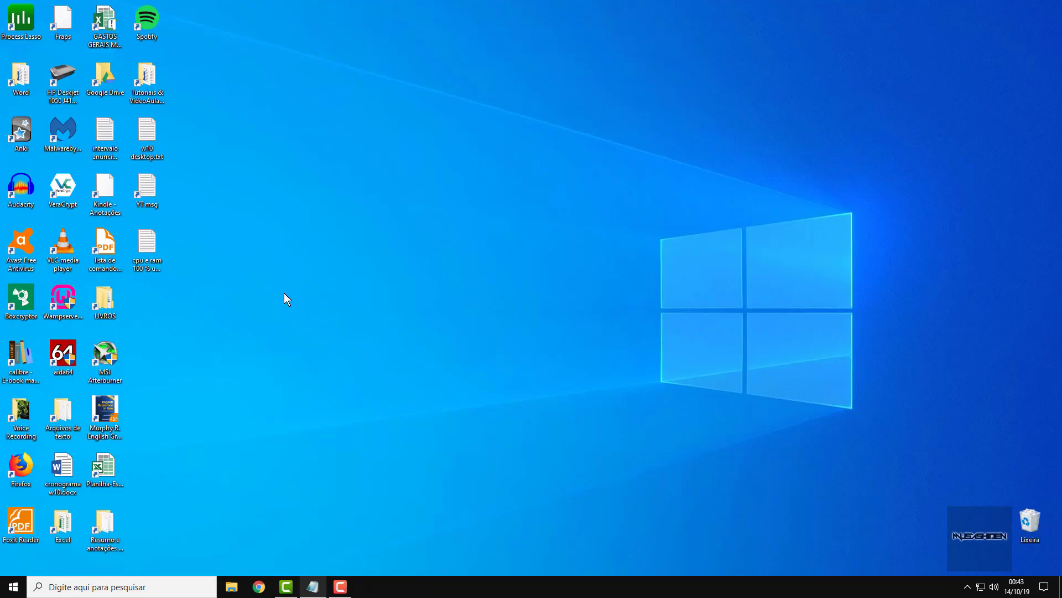
Search Windows for "serviço" and open the Serviços console
key(super)
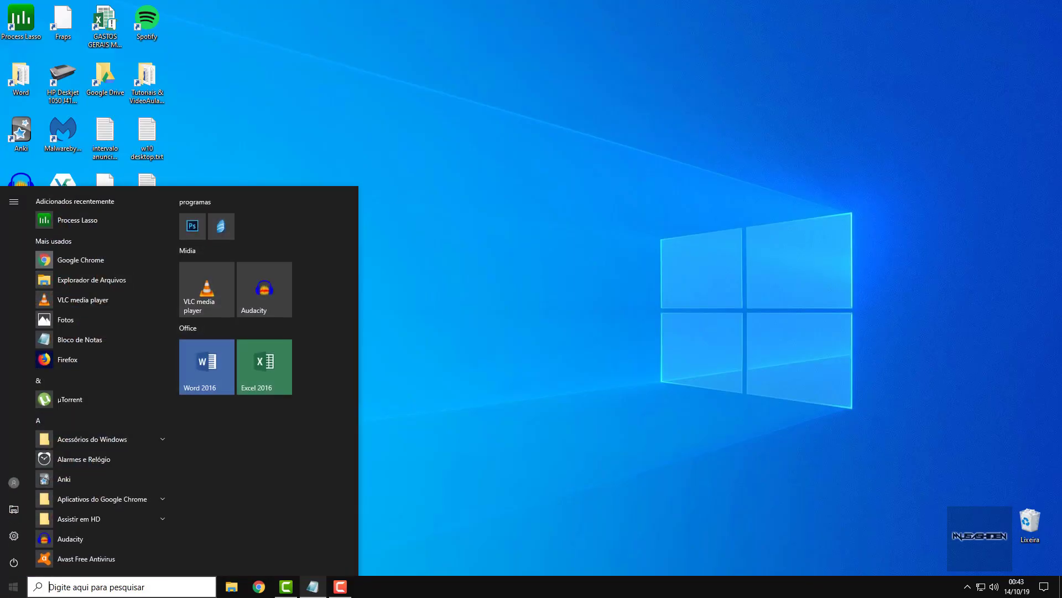
text(serv)
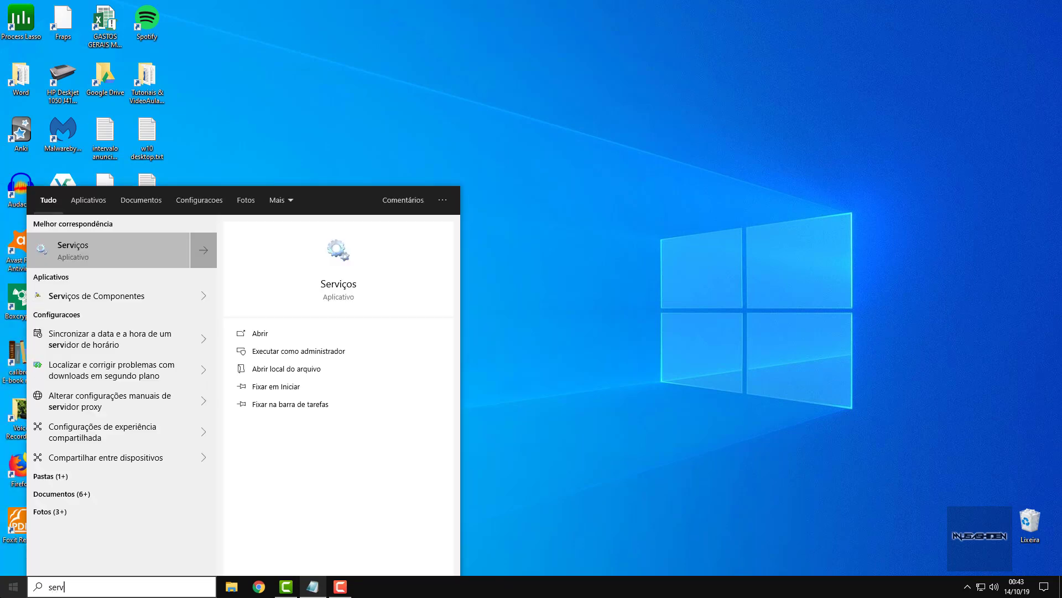
text(ico)
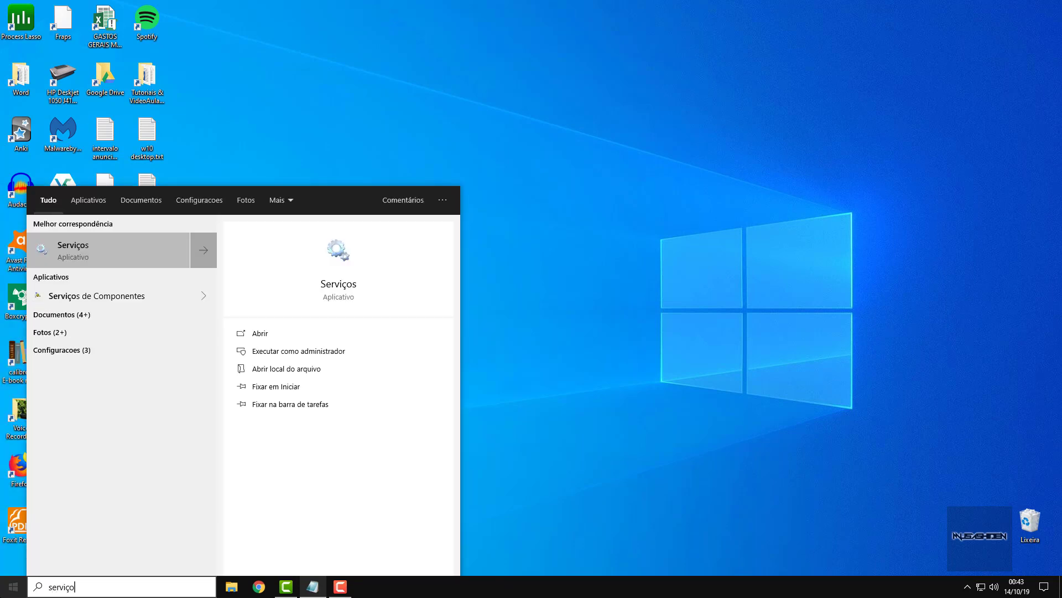
click(132, 258)
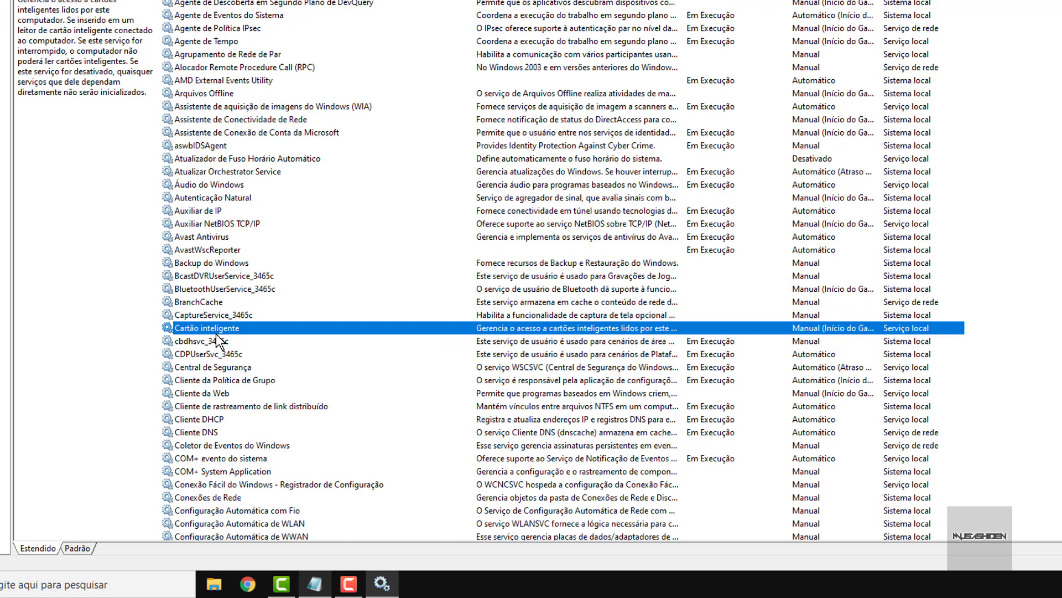
Open the properties of Serviço de Teclado Virtual e Painel de Manuscrito and set its startup type to Desativado
scroll(238, 360, down, 20)
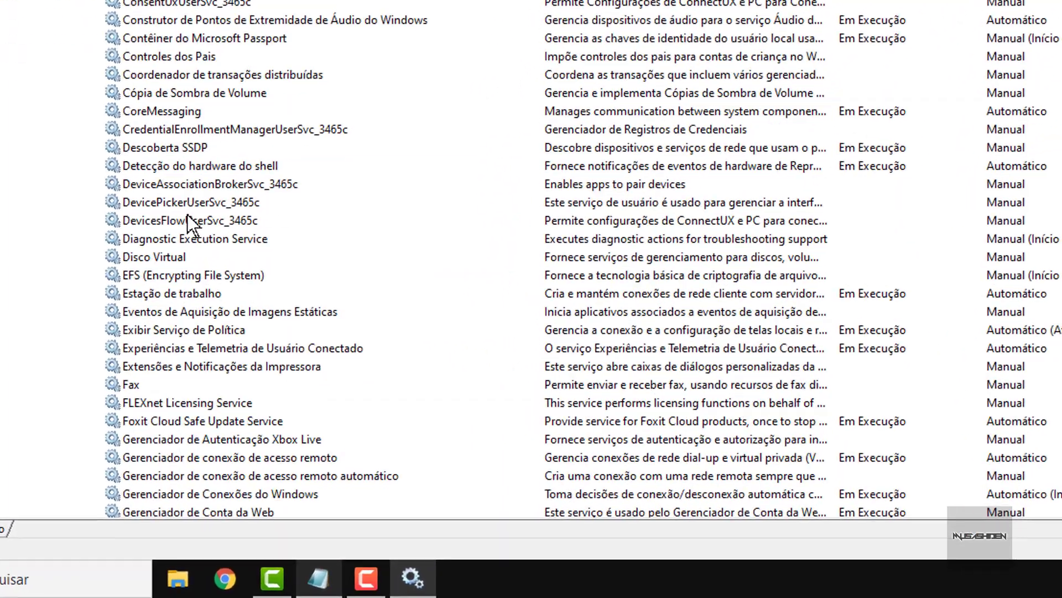
scroll(185, 260, down, 15)
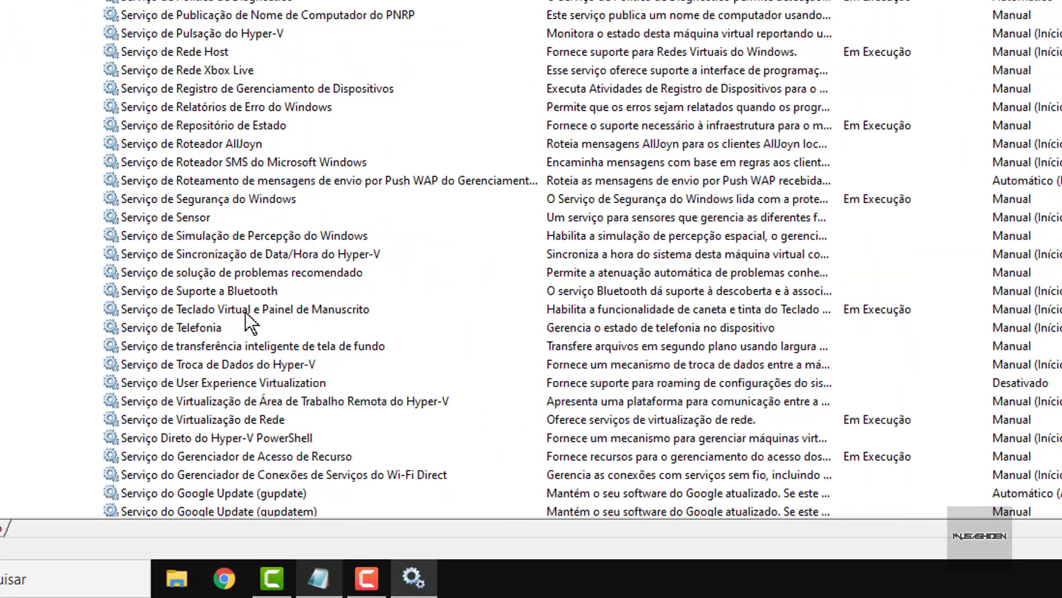
click(238, 311)
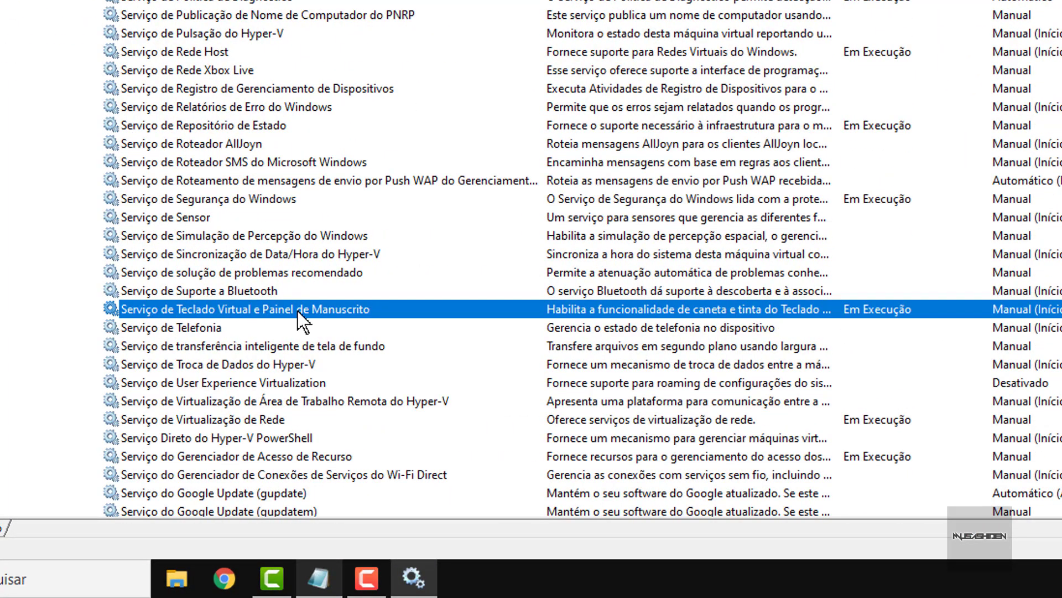
double_click(341, 310)
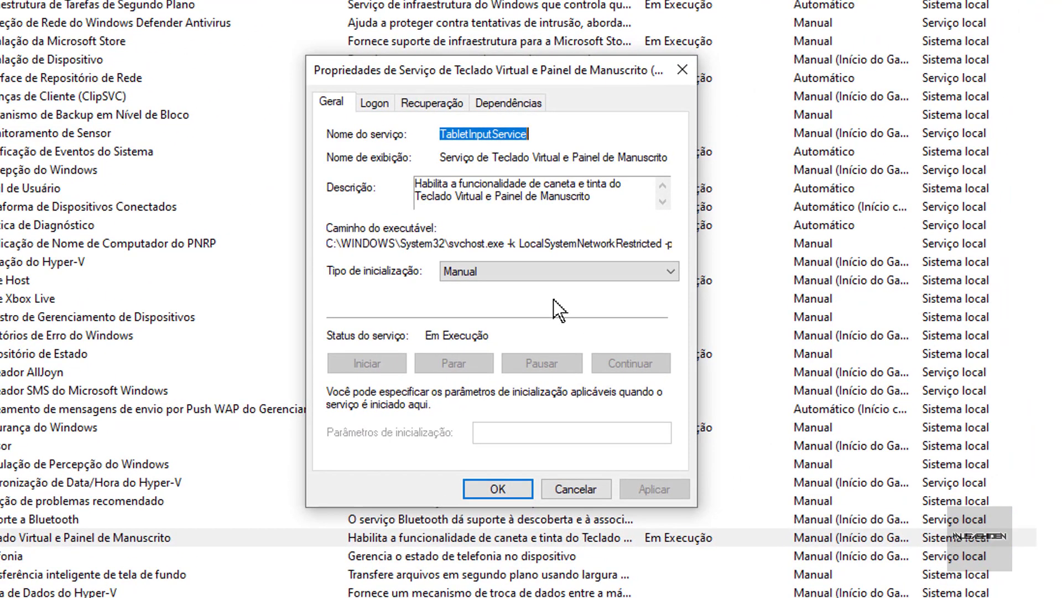
click(547, 270)
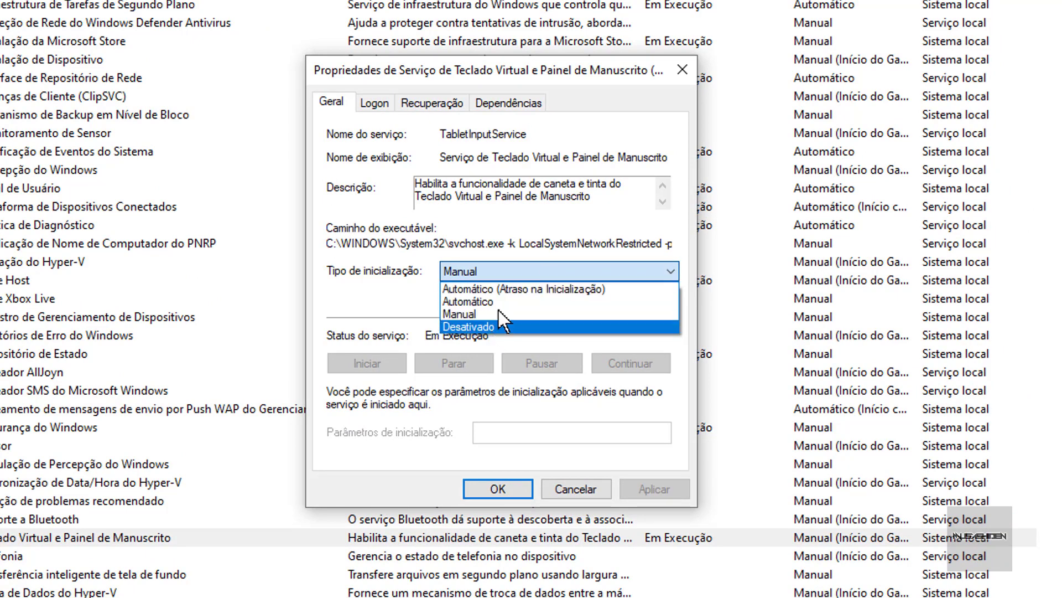
click(481, 346)
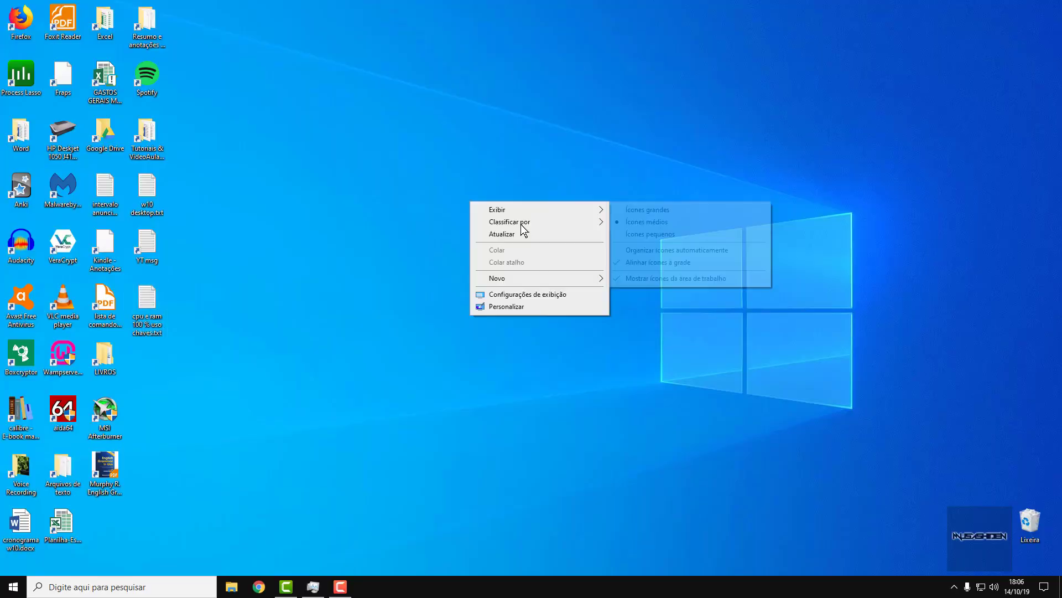
click(529, 233)
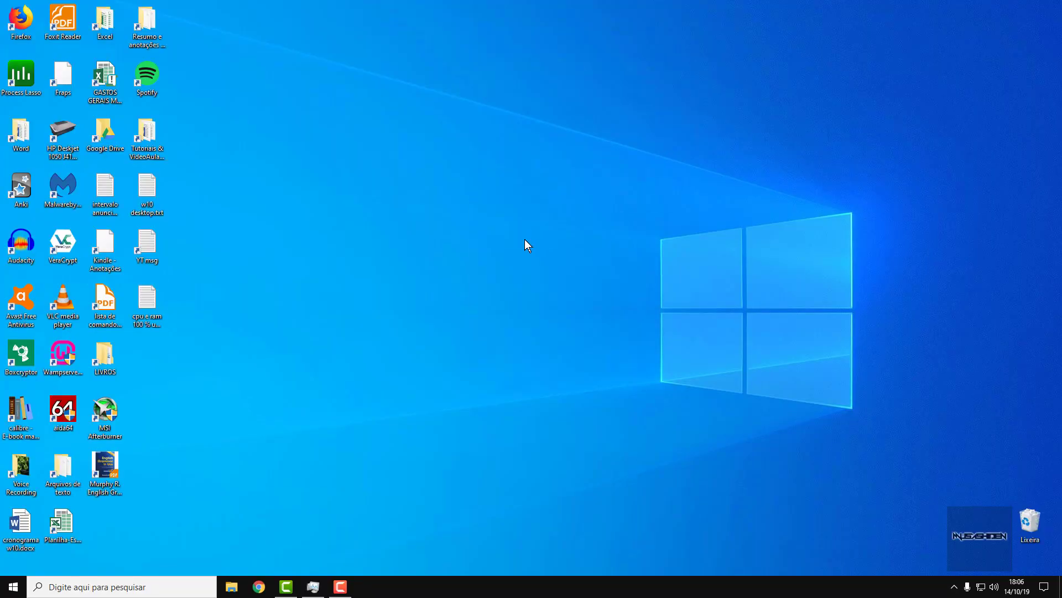
click(16, 585)
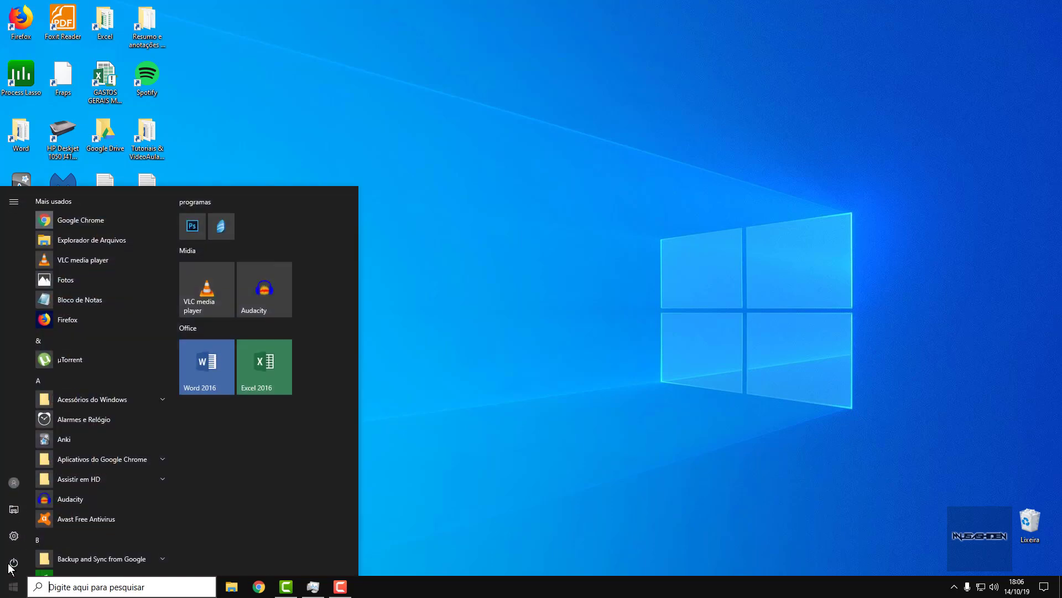
scroll(103, 340, down, 10)
scroll(112, 360, down, 10)
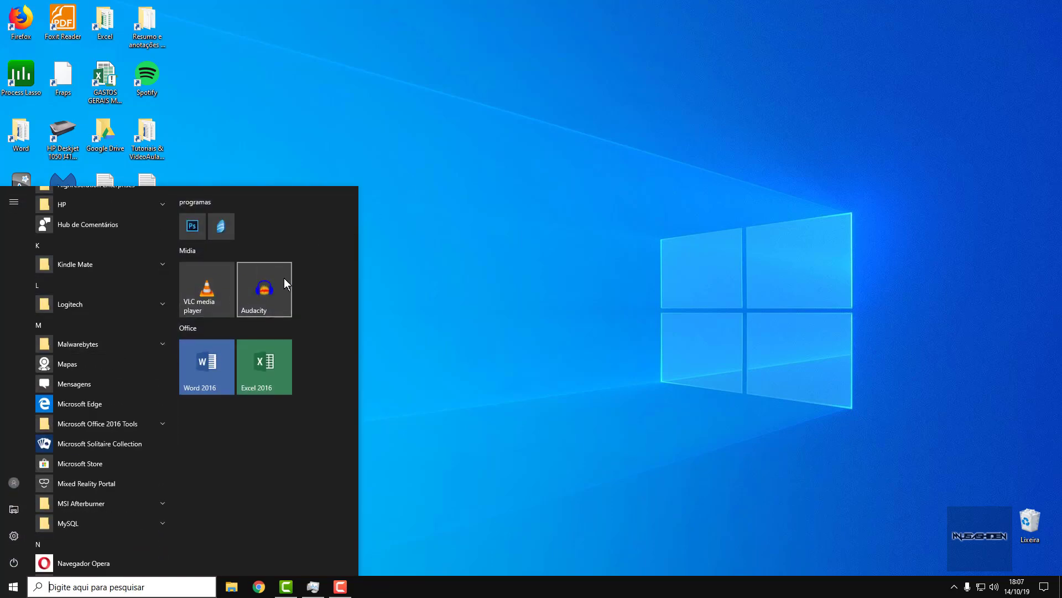
click(433, 217)
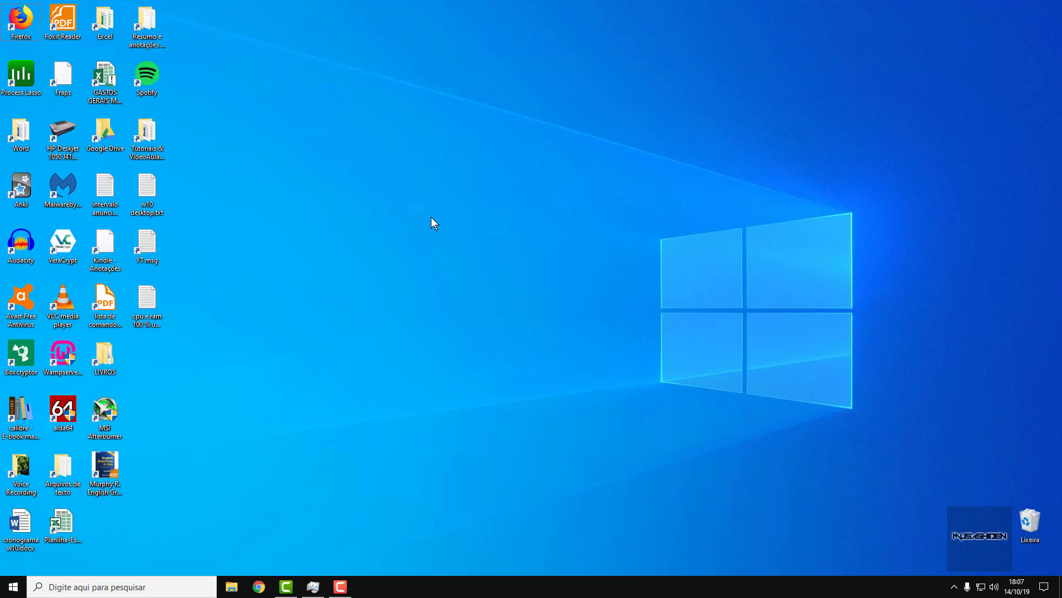
Open Gerenciador de Tarefas, examine the running processes' resource use and the startup programs, and close it
key(ctrl+shift+Escape)
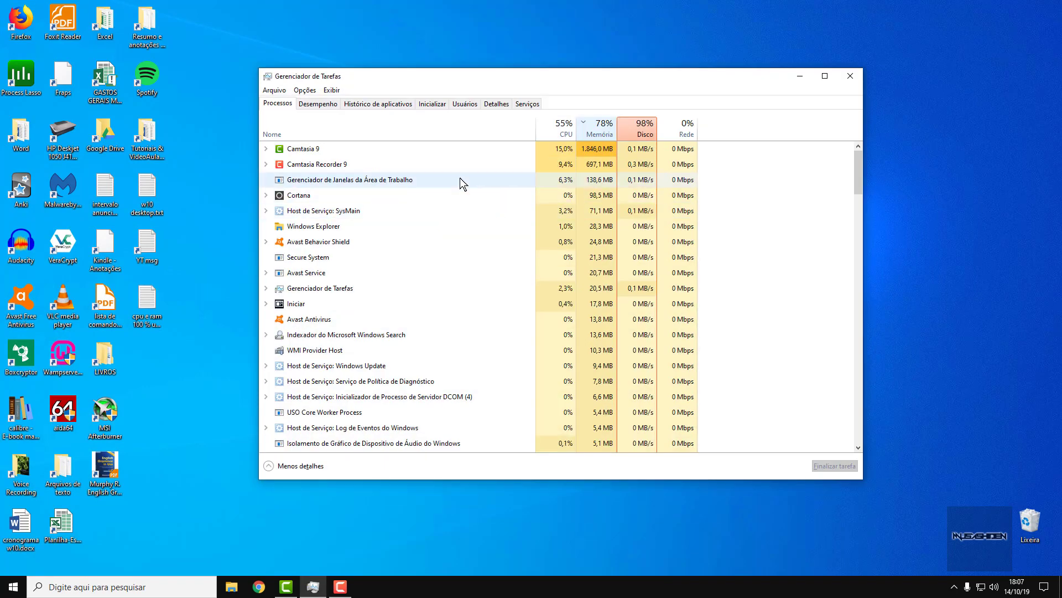
click(432, 104)
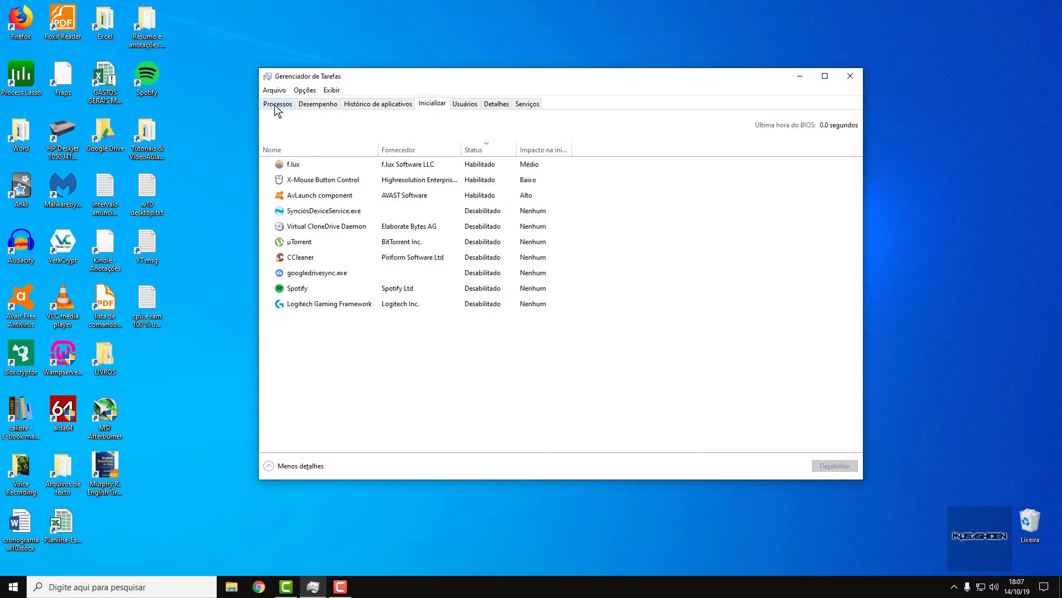
click(278, 104)
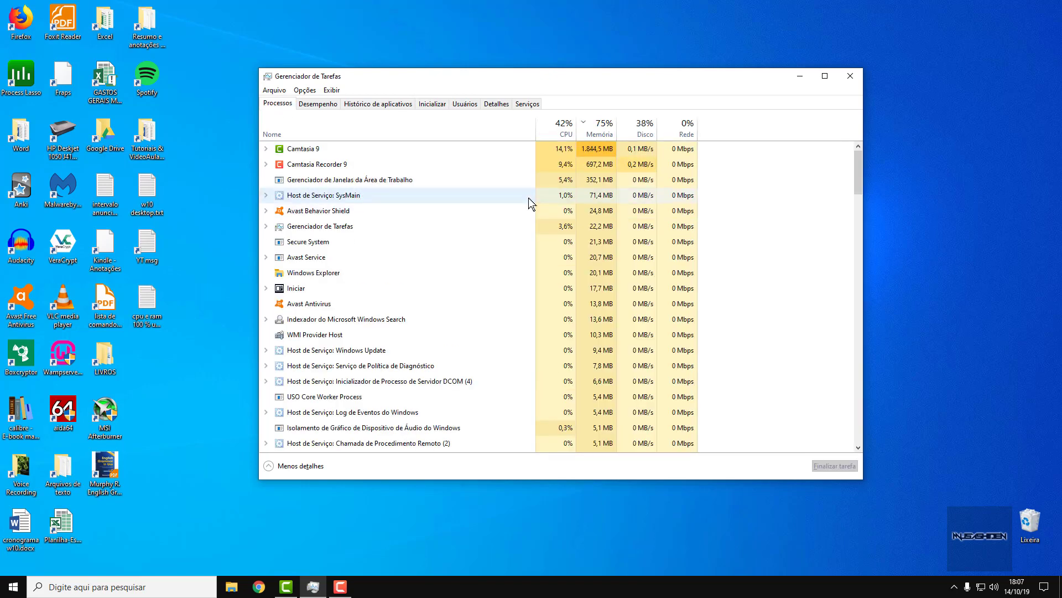
scroll(530, 203, down, 3)
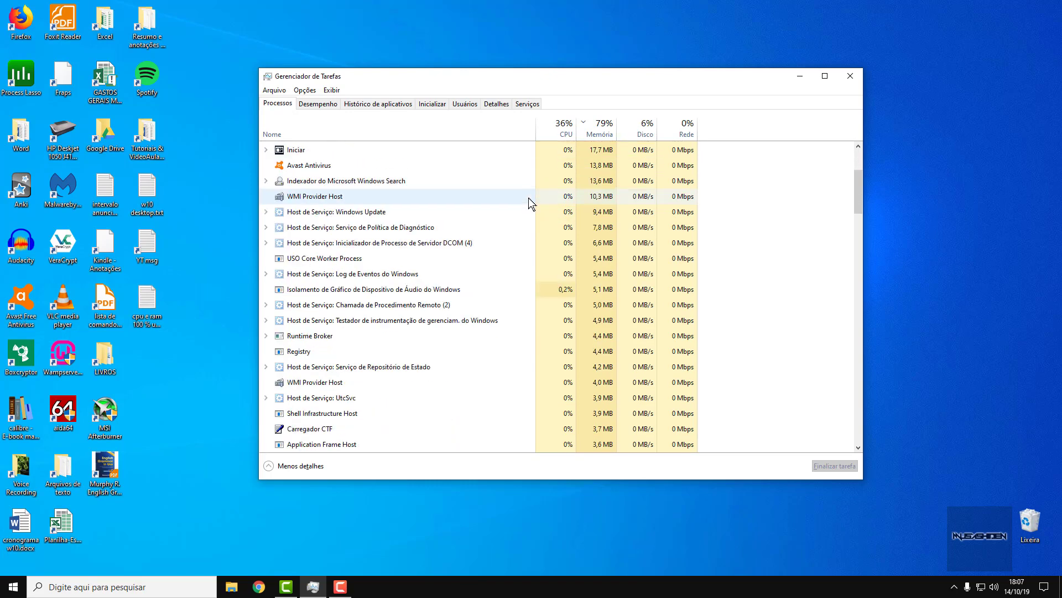
scroll(530, 203, up, 3)
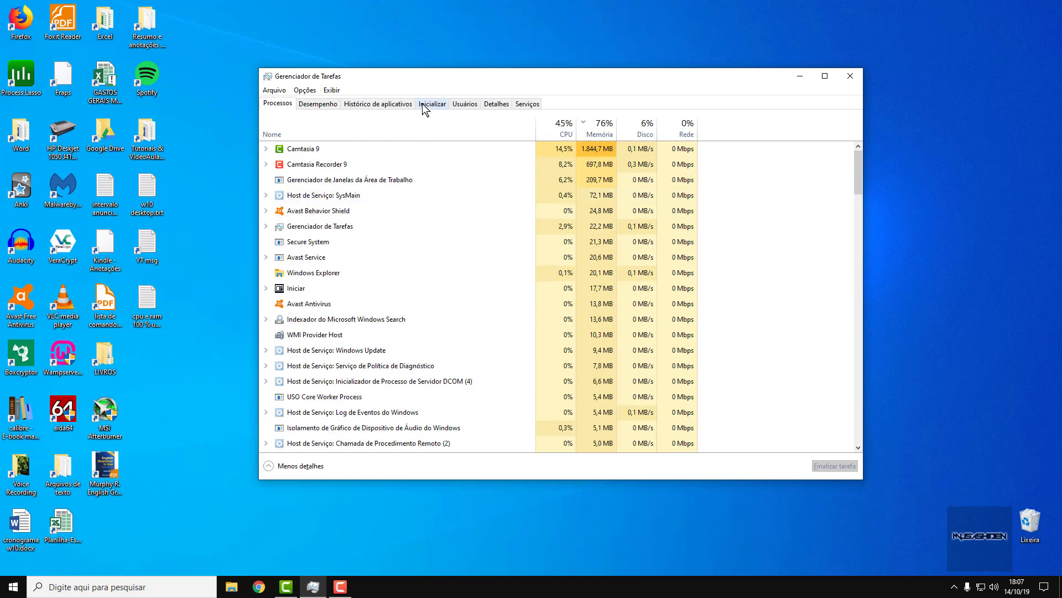
click(431, 104)
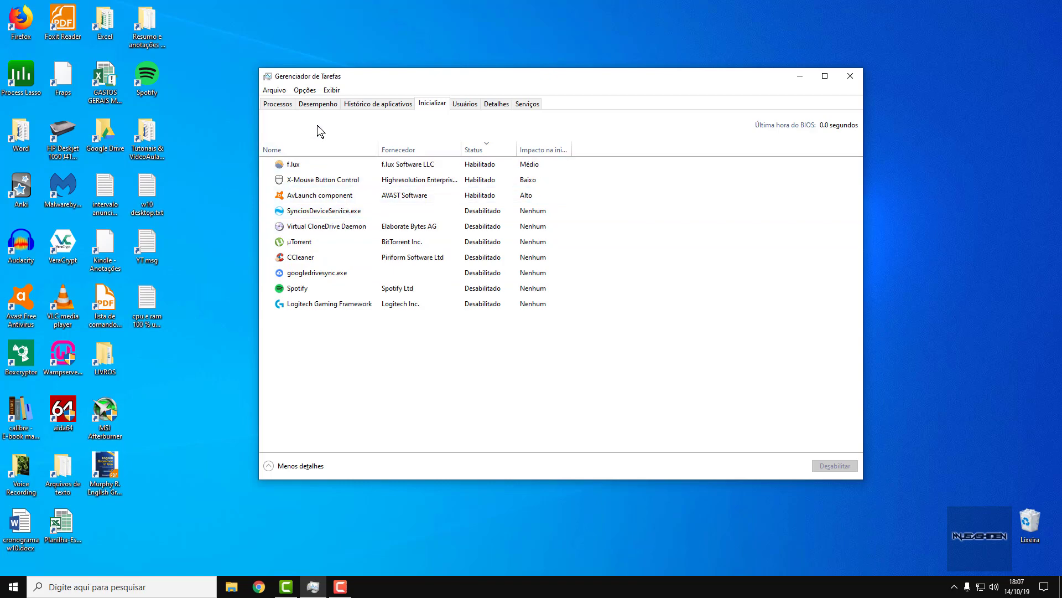
click(279, 105)
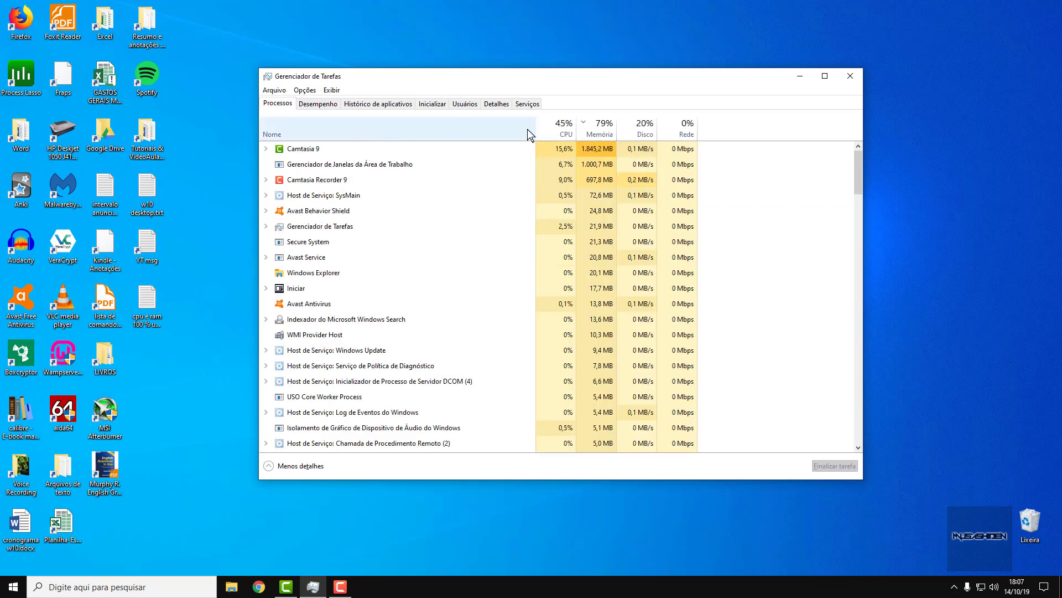
click(851, 76)
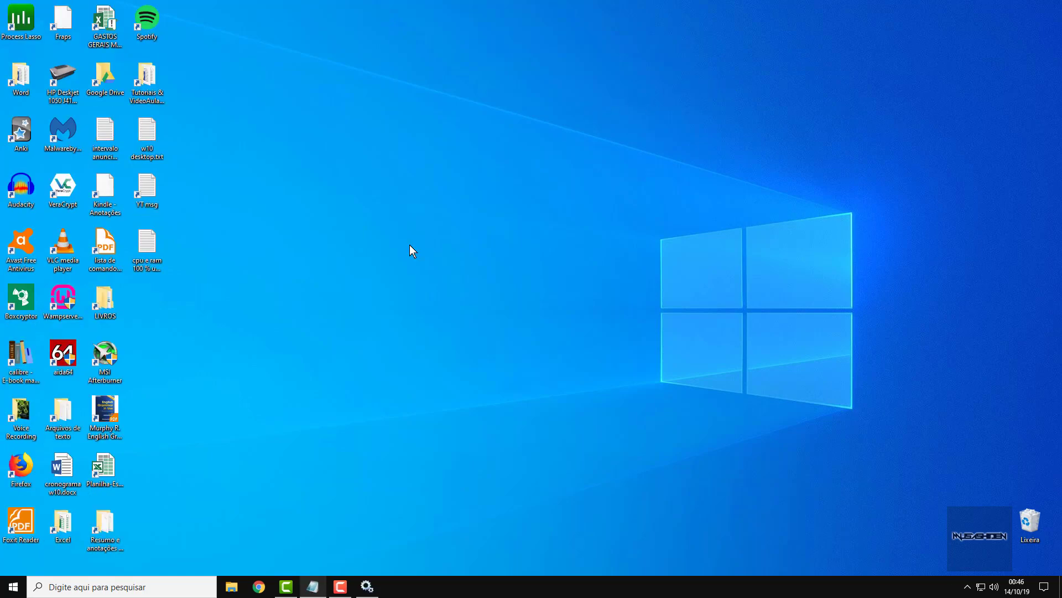
Search Windows for "msconfig" and open System Configuration
click(13, 586)
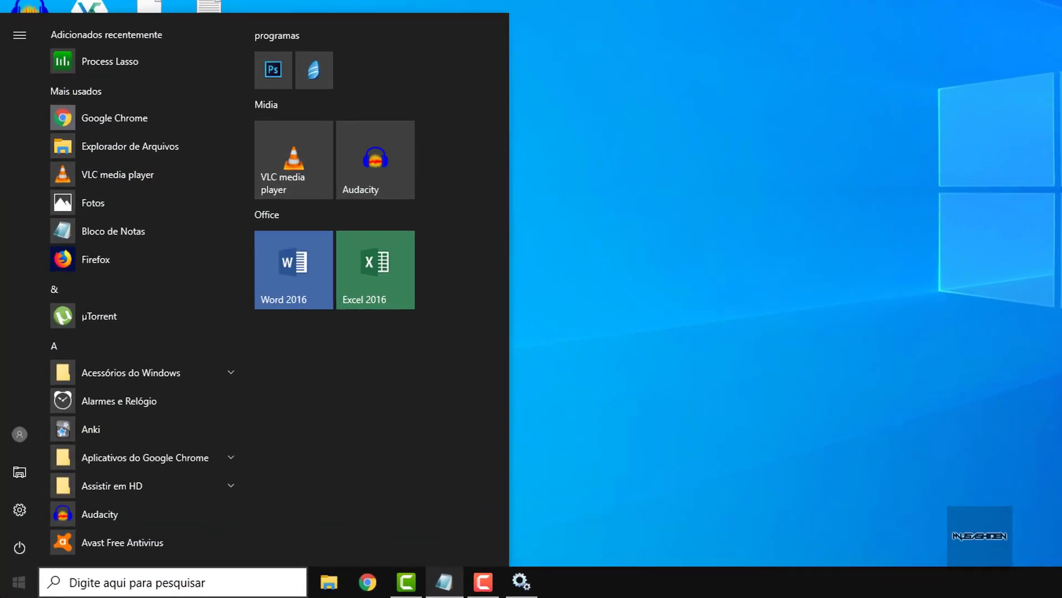
text(msco)
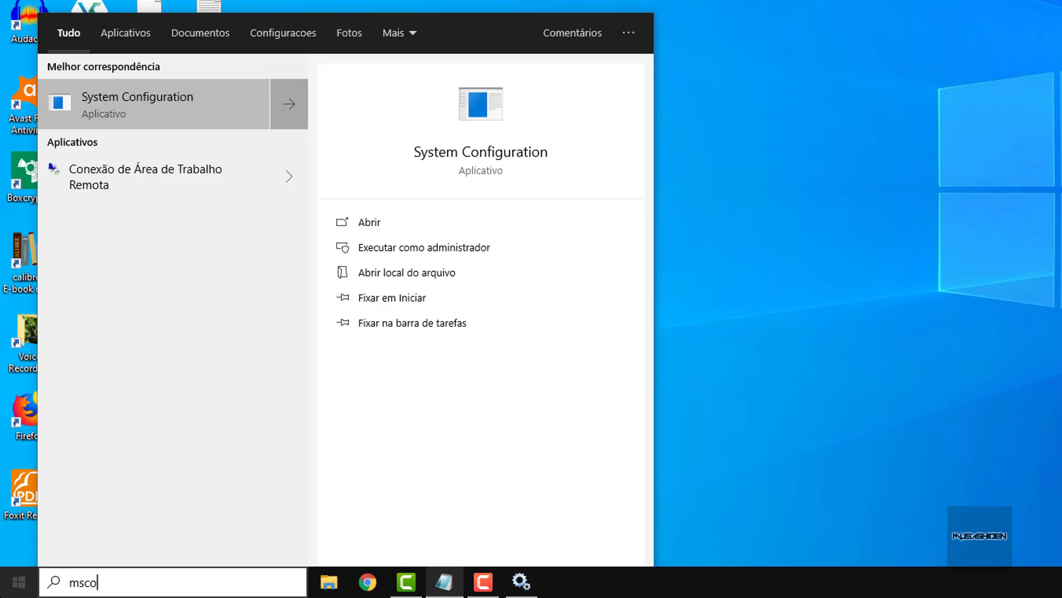
text(nfig)
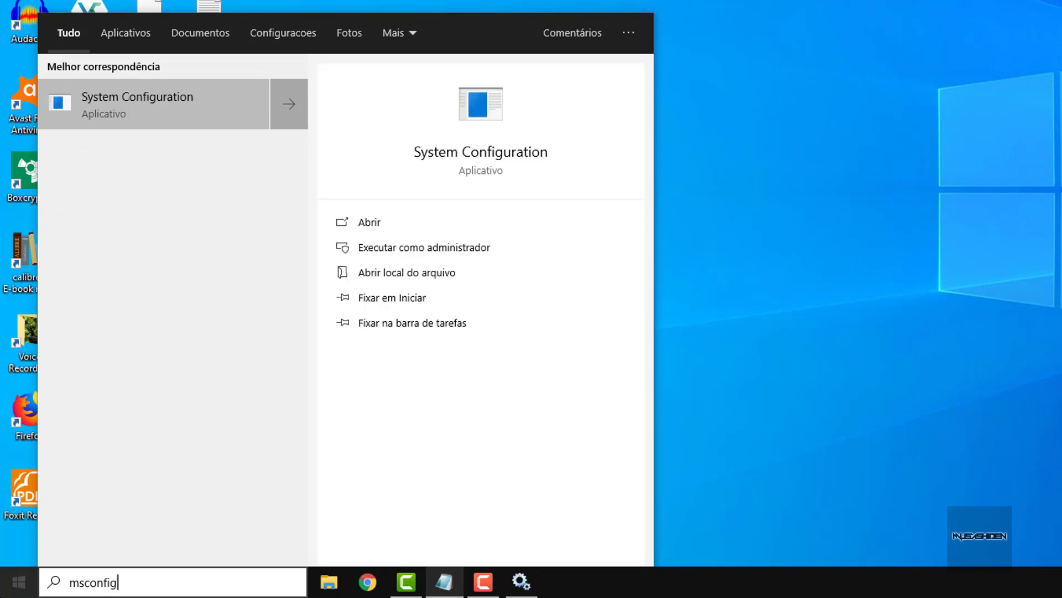
key(Return)
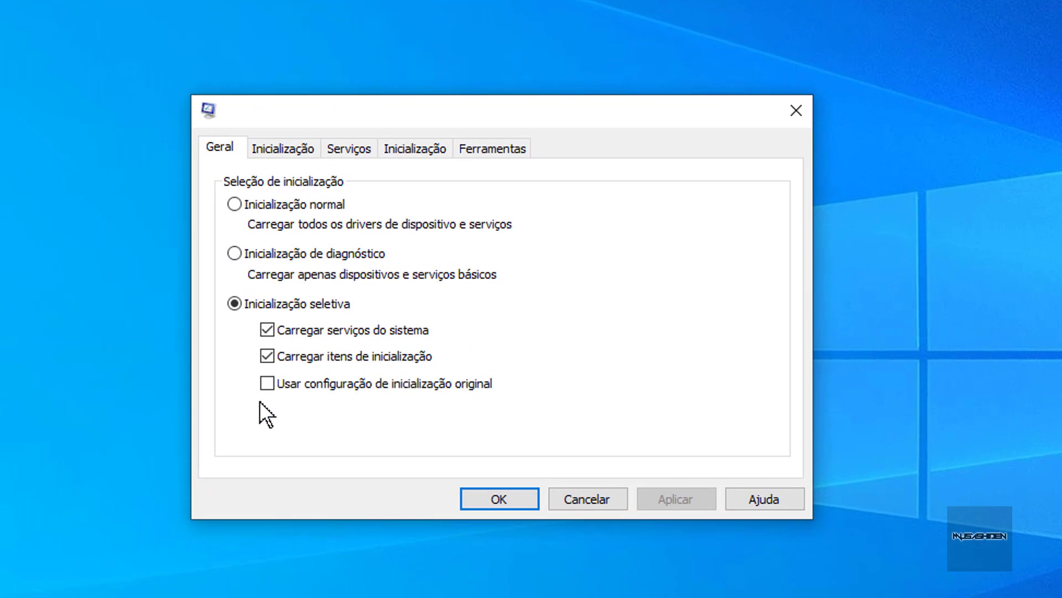
Hide all Microsoft services in the System Configuration service list, disable all the remaining third-party services and apply the change
click(343, 147)
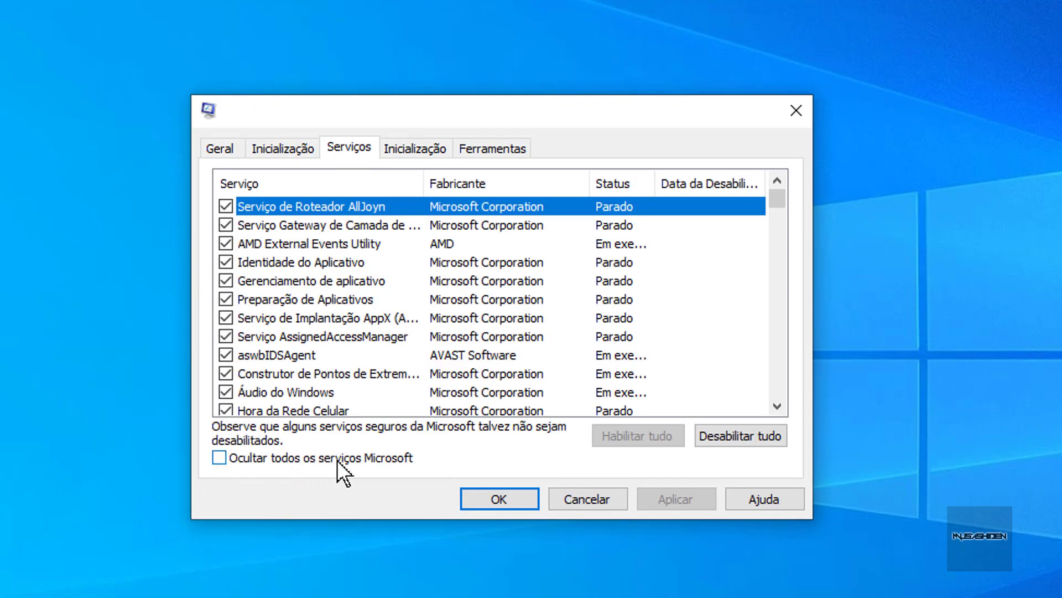
click(308, 459)
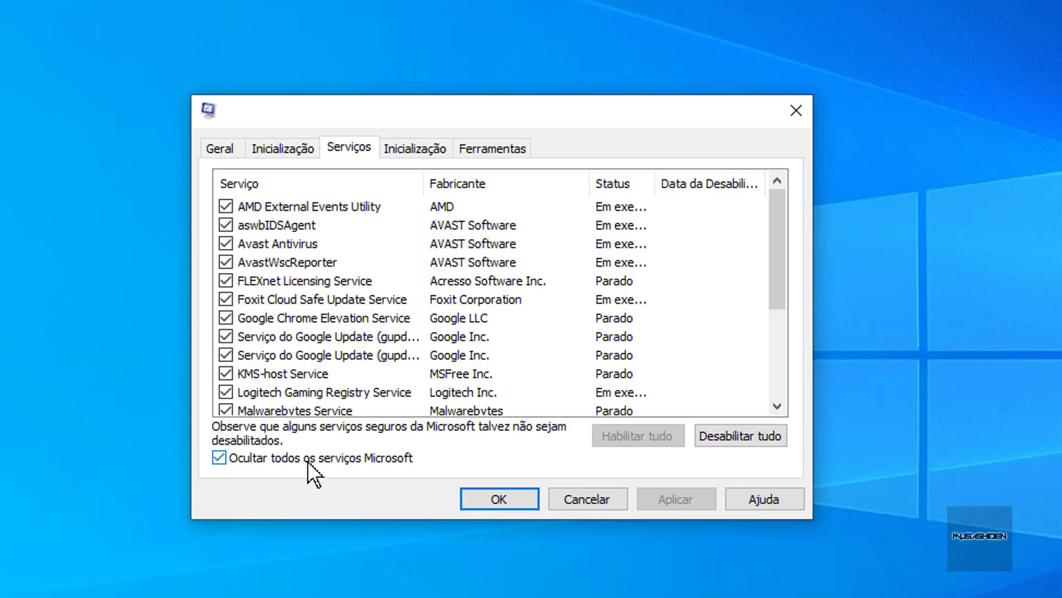
scroll(344, 223, down, 3)
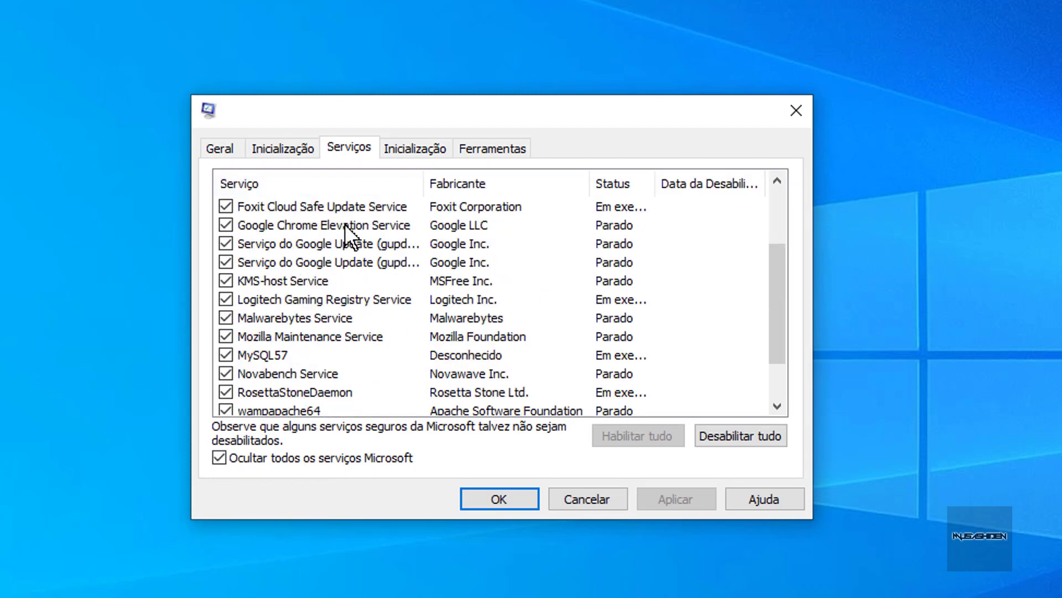
scroll(347, 218, up, 3)
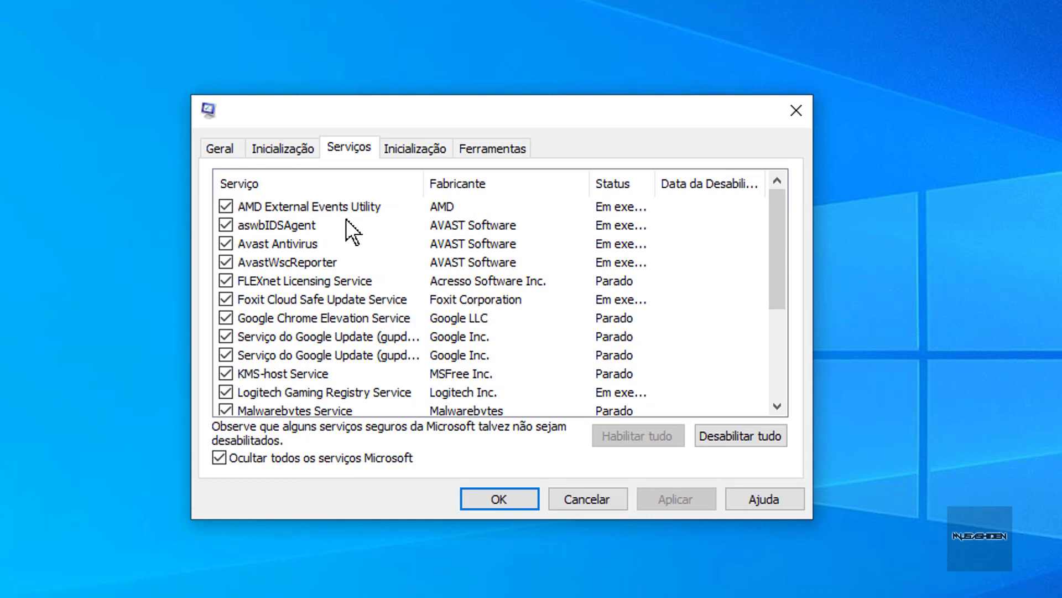
scroll(346, 218, down, 3)
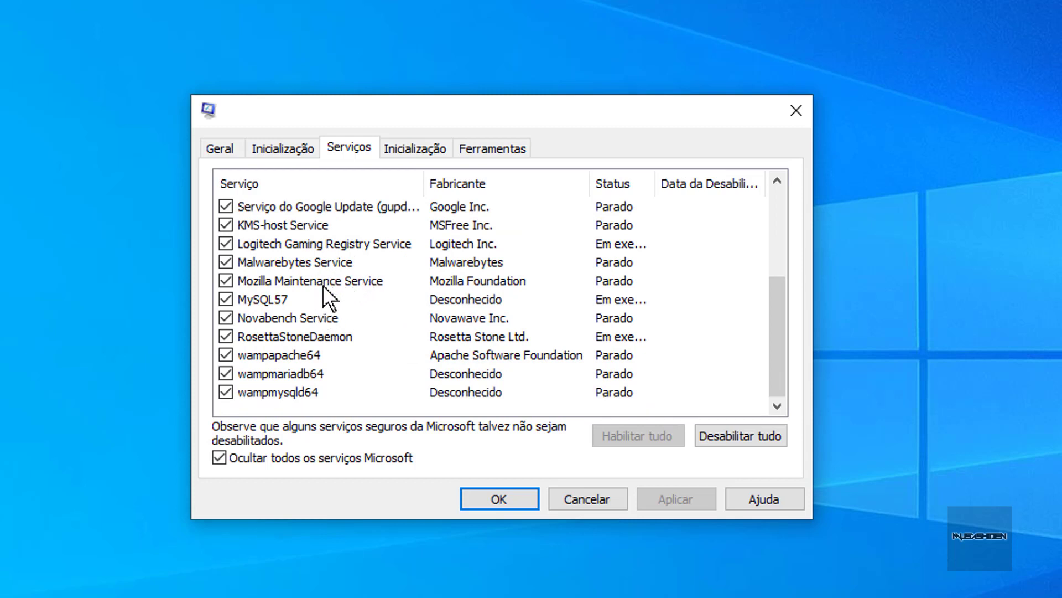
scroll(361, 300, up, 3)
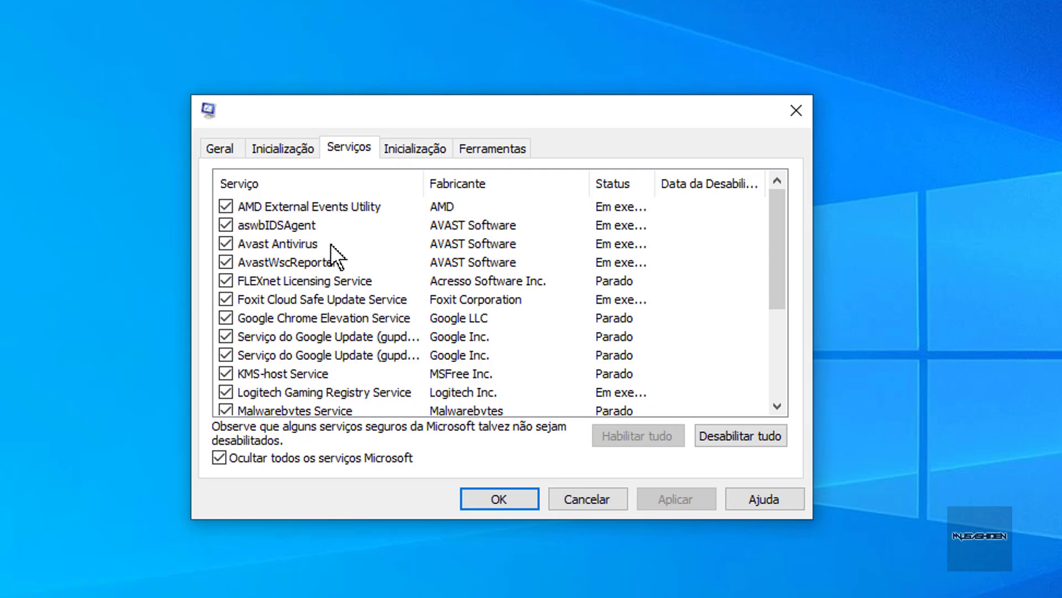
scroll(330, 243, down, 3)
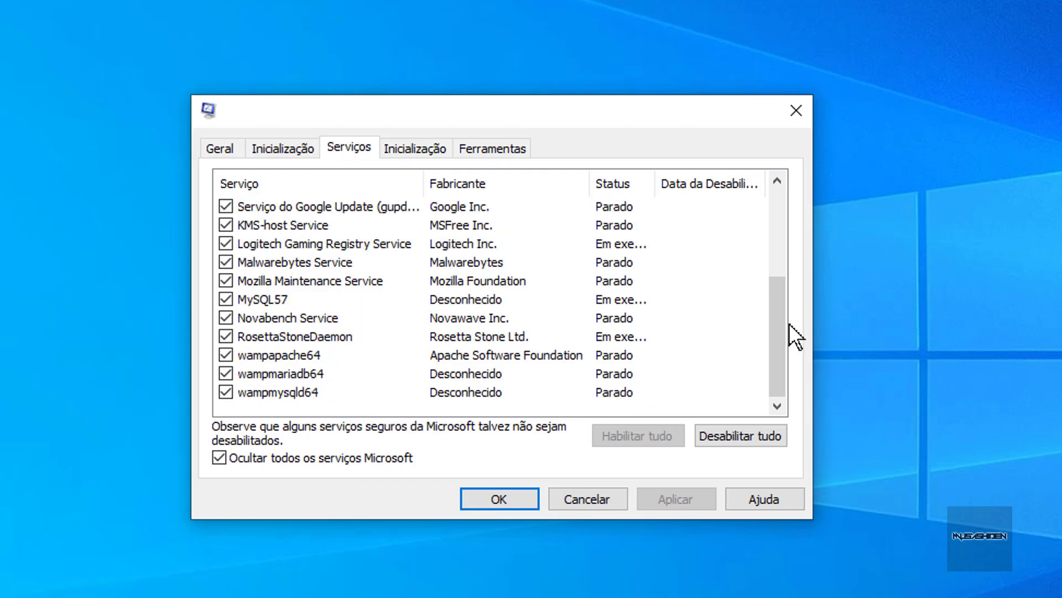
drag(784, 324, 794, 169)
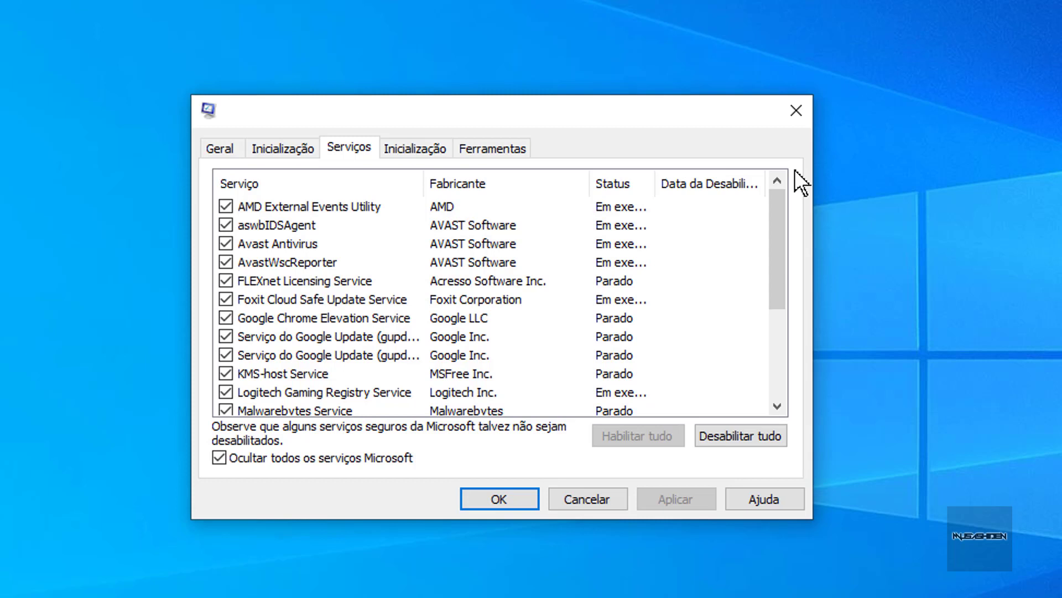
click(741, 435)
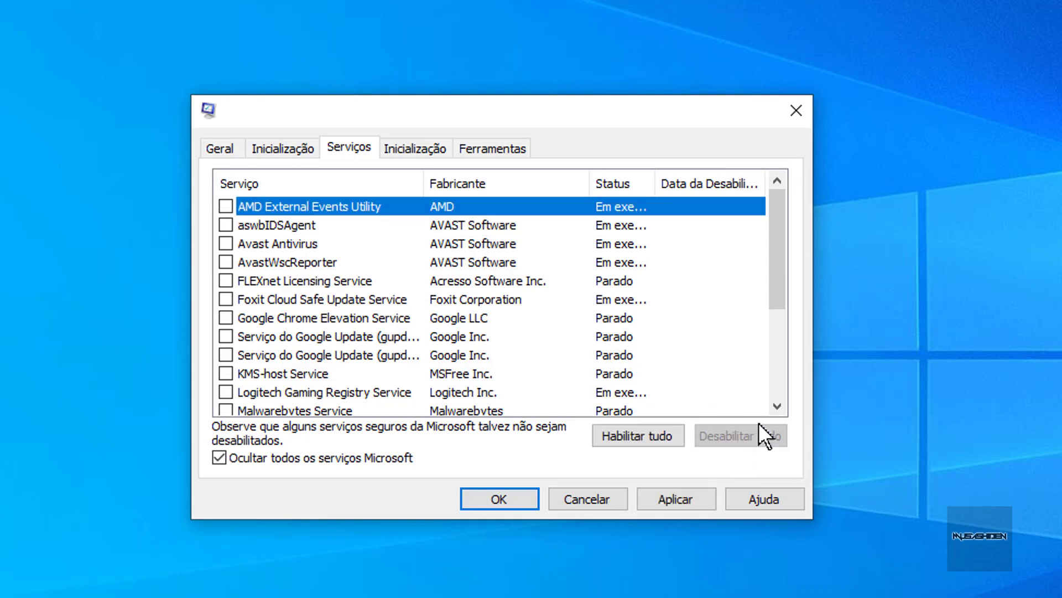
click(701, 498)
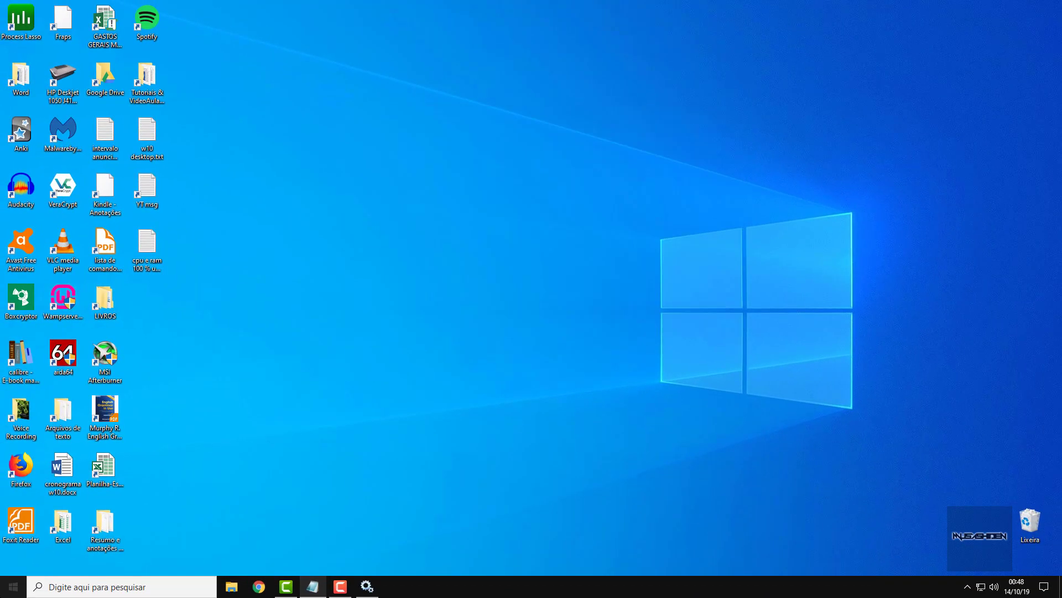
Search Windows for "mscon", reopen System Configuration and display its list of services
key(super)
text(mscon)
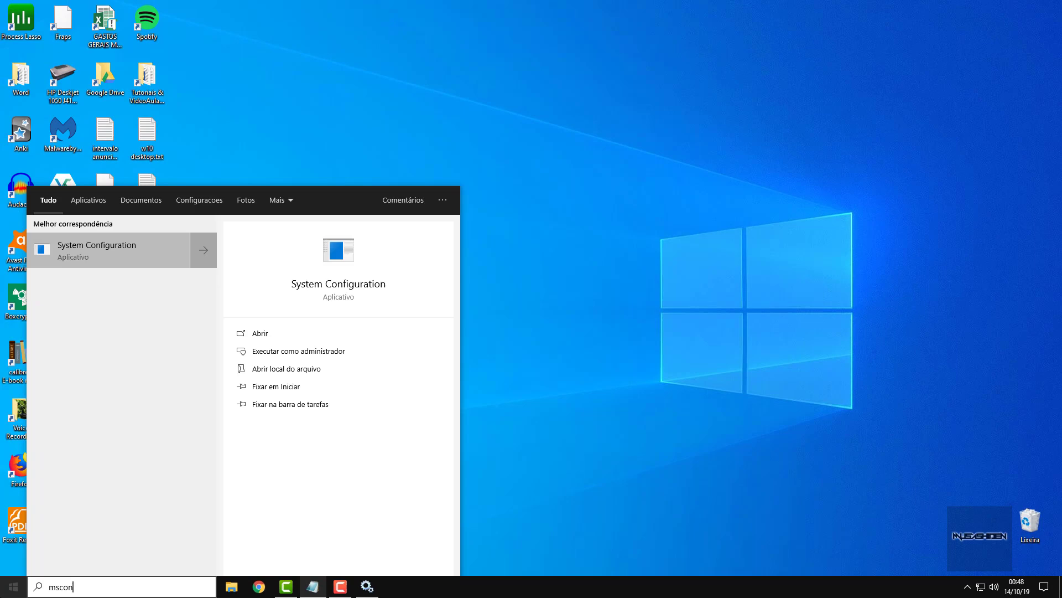
key(Return)
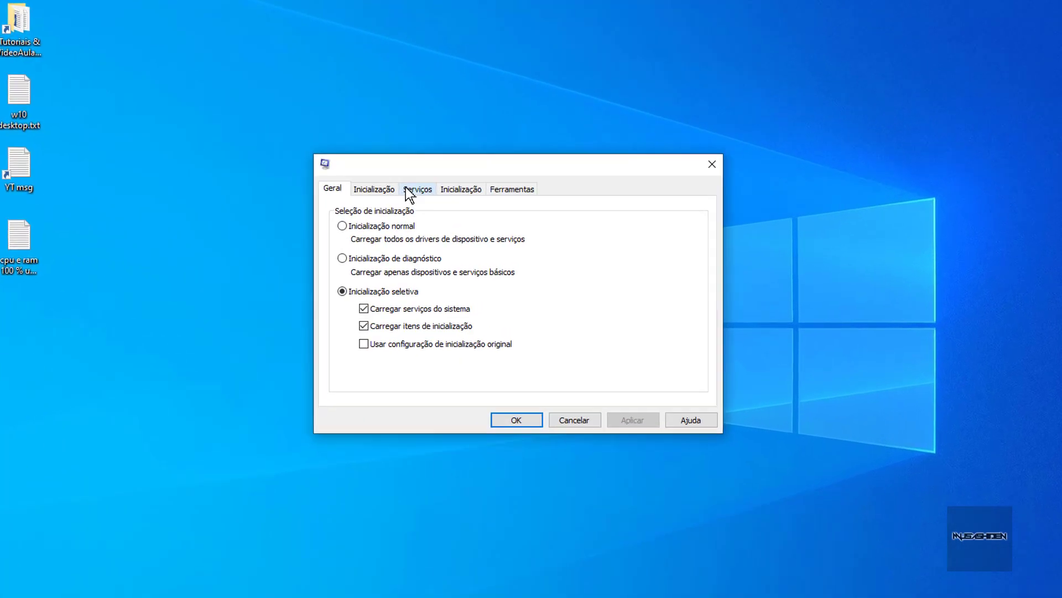
click(407, 188)
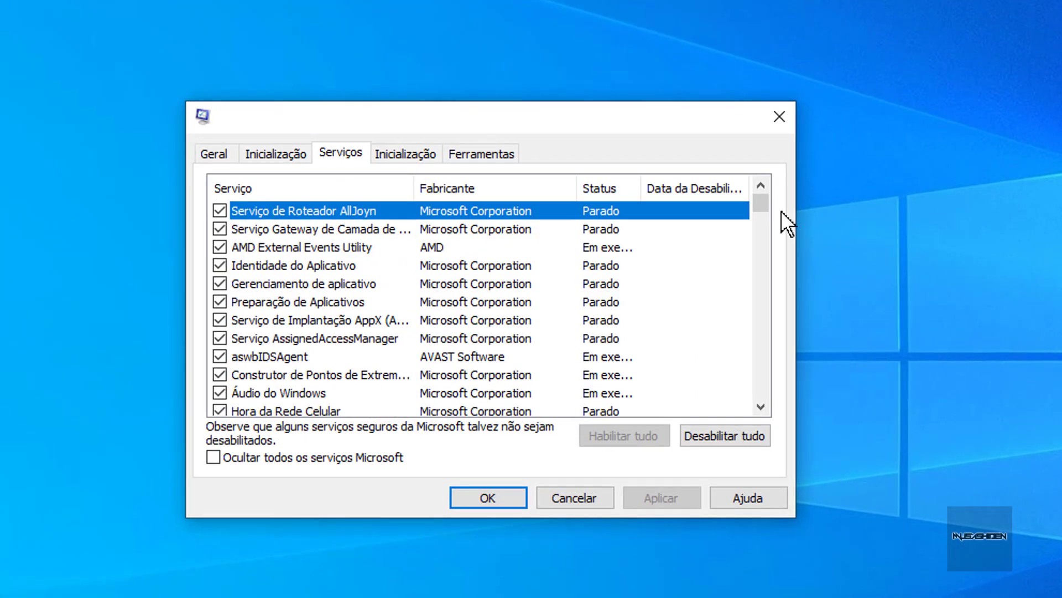
Disable all services in System Configuration and, with Gerenciador de Tarefas open alongside, re-enable only Serviço de Implantação AppX
click(745, 439)
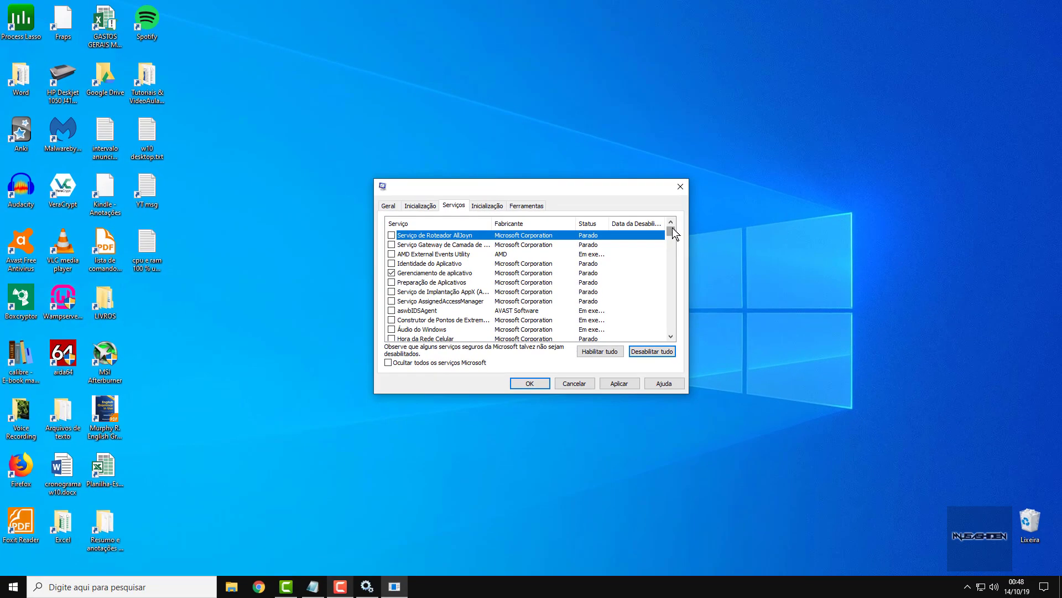
key(ctrl+shift+Escape)
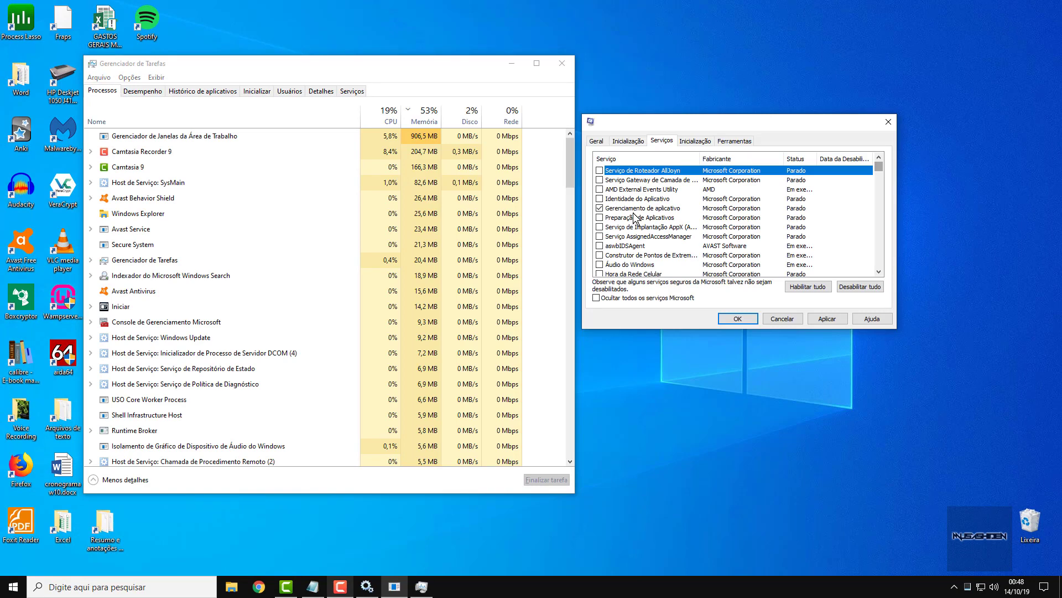
click(600, 209)
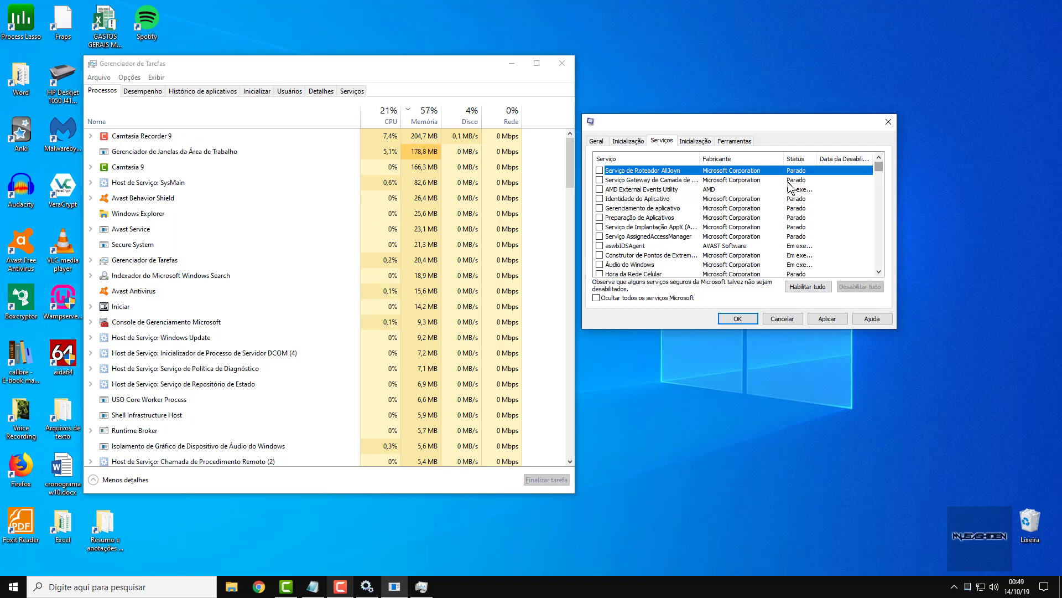
click(600, 227)
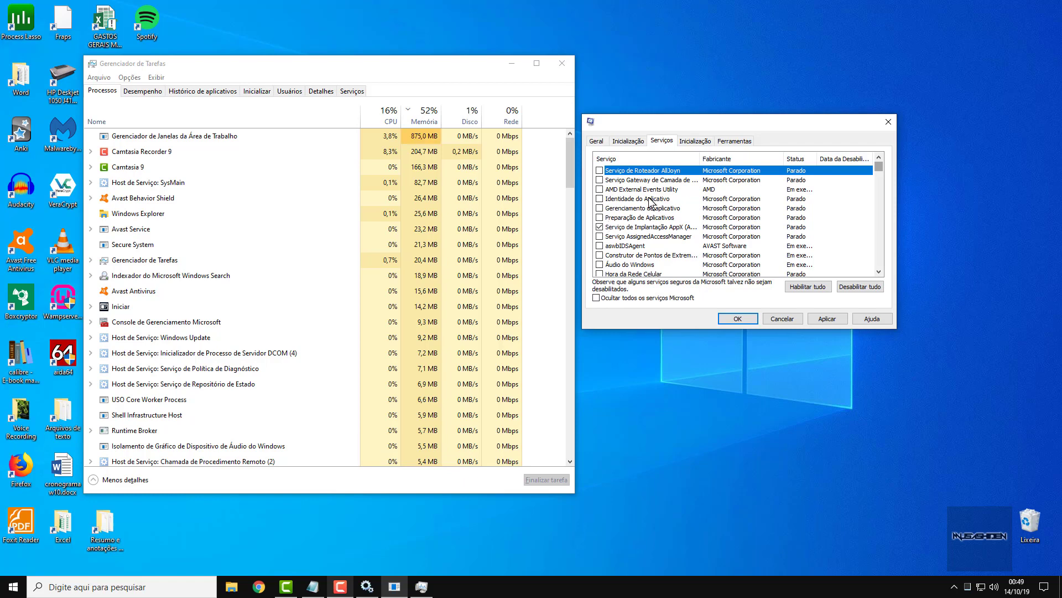
scroll(641, 210, down, 5)
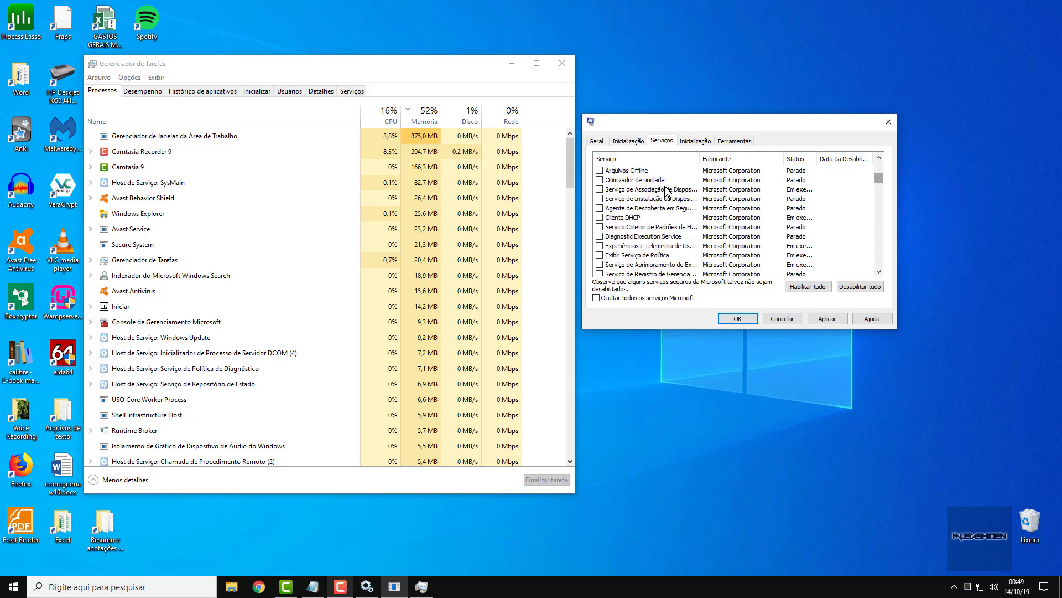
Hide all Microsoft services and re-enable AMD External Events Utility in the System Configuration service list
click(629, 300)
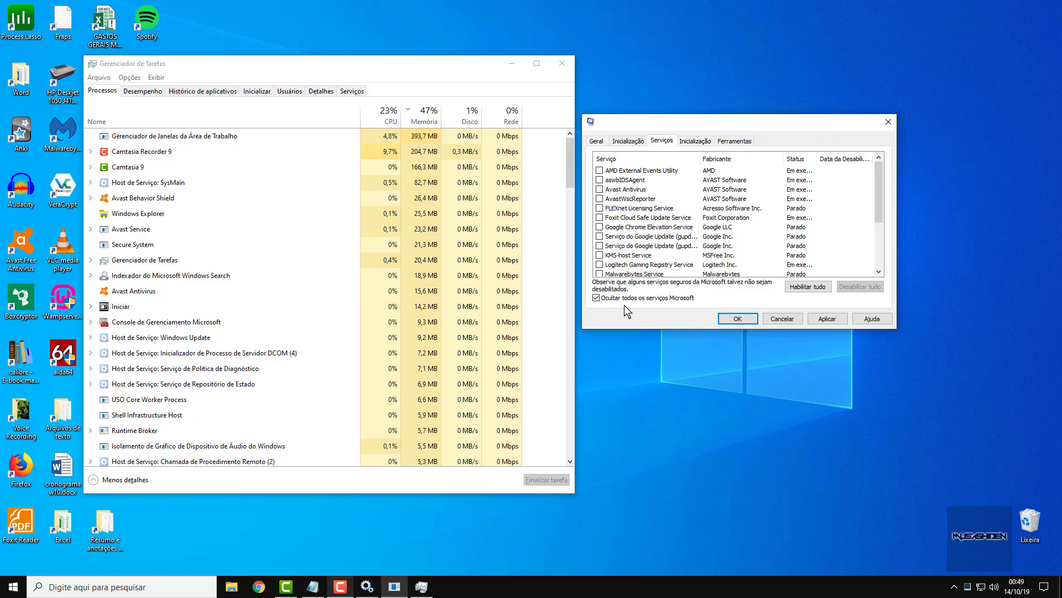
click(600, 171)
scroll(634, 208, down, 3)
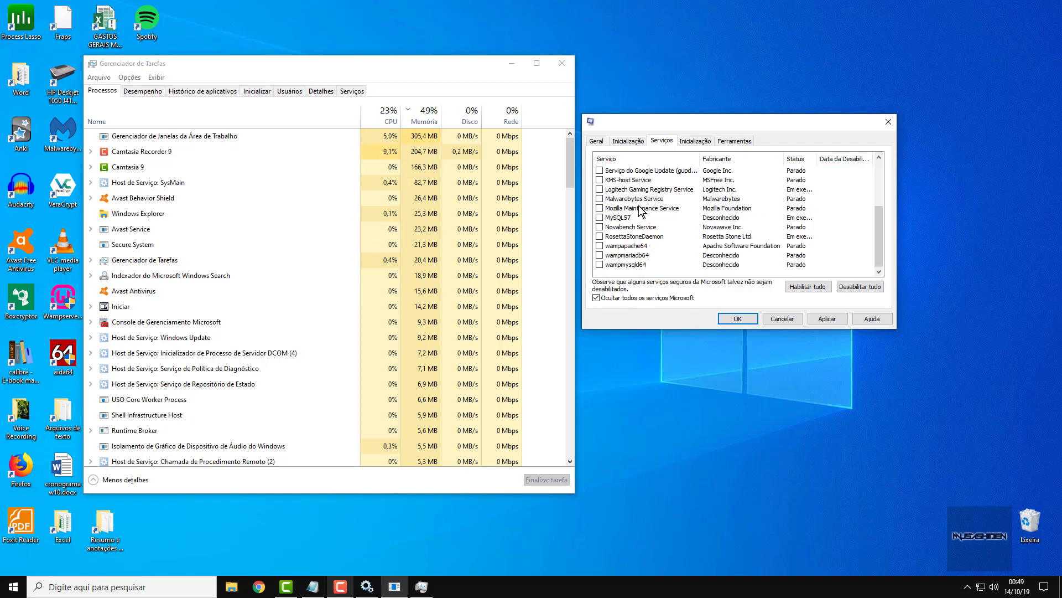
scroll(641, 210, up, 3)
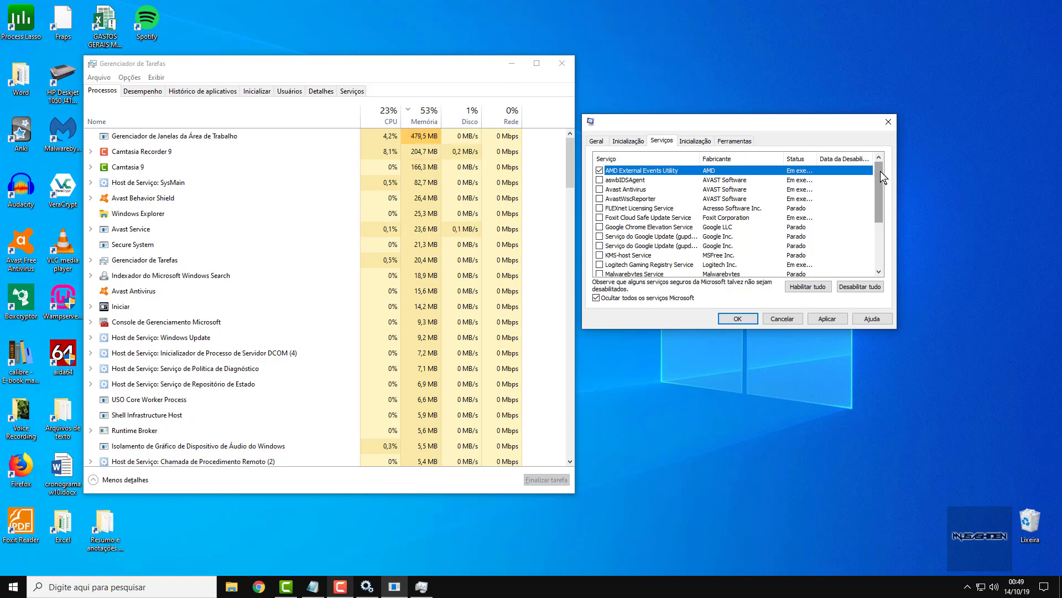
Switch to the Serviços console and open the properties of AMD External Events Utility to view its startup type options
key(alt+Tab)
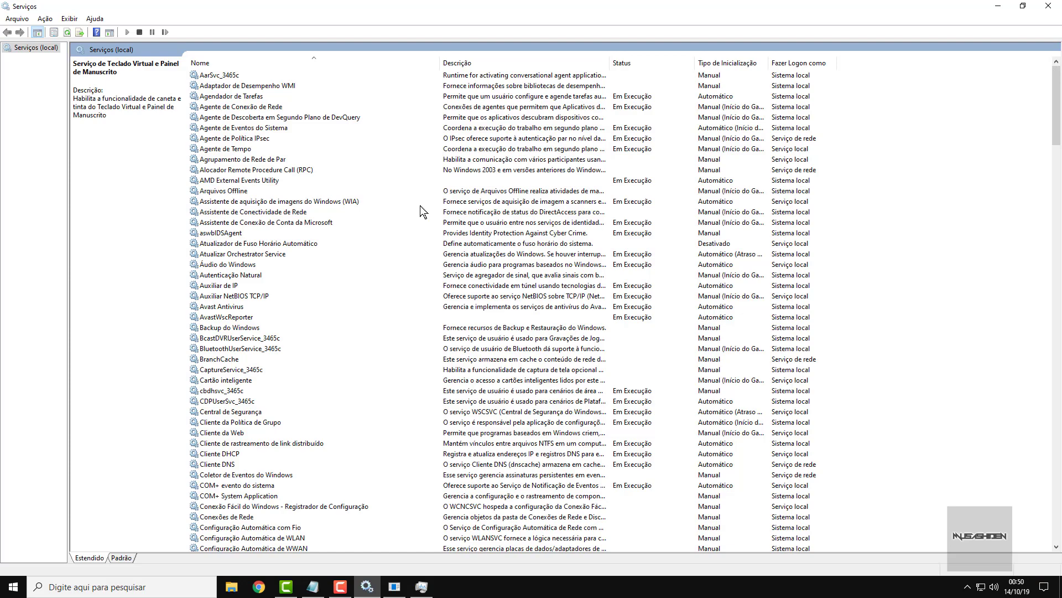
click(247, 180)
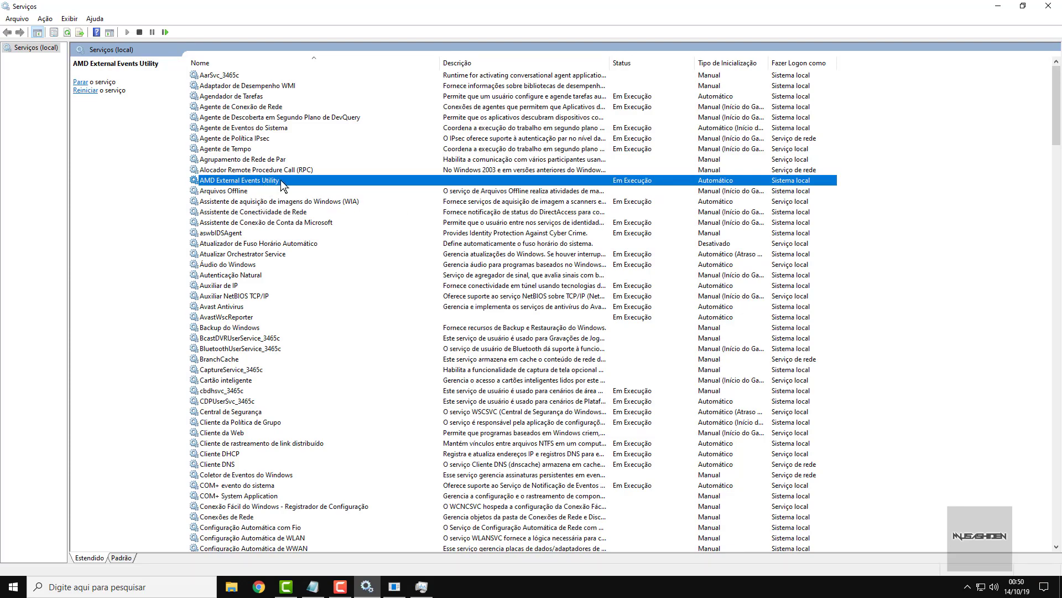
double_click(282, 182)
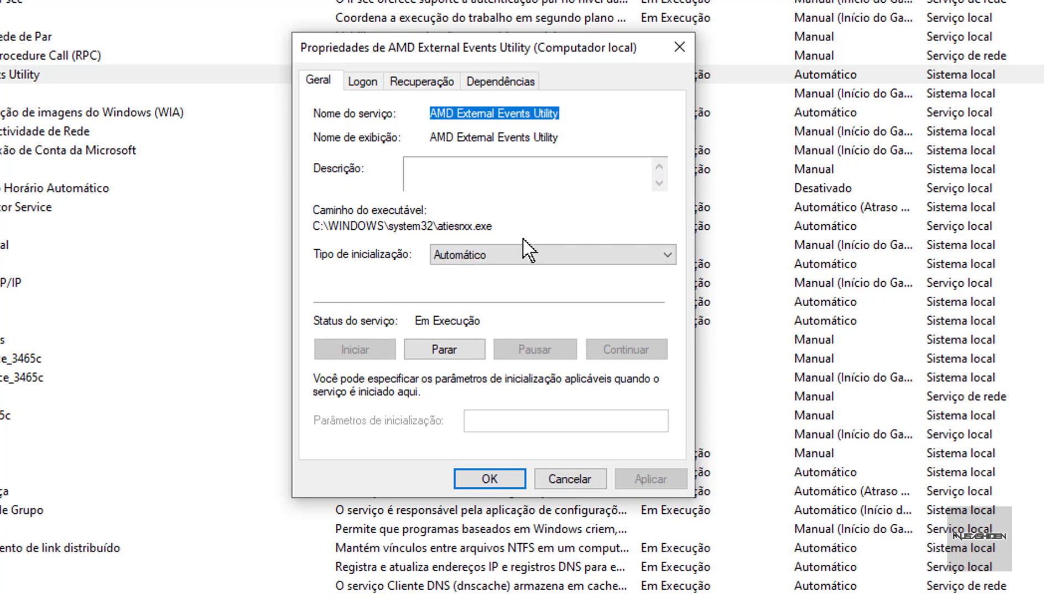
click(498, 254)
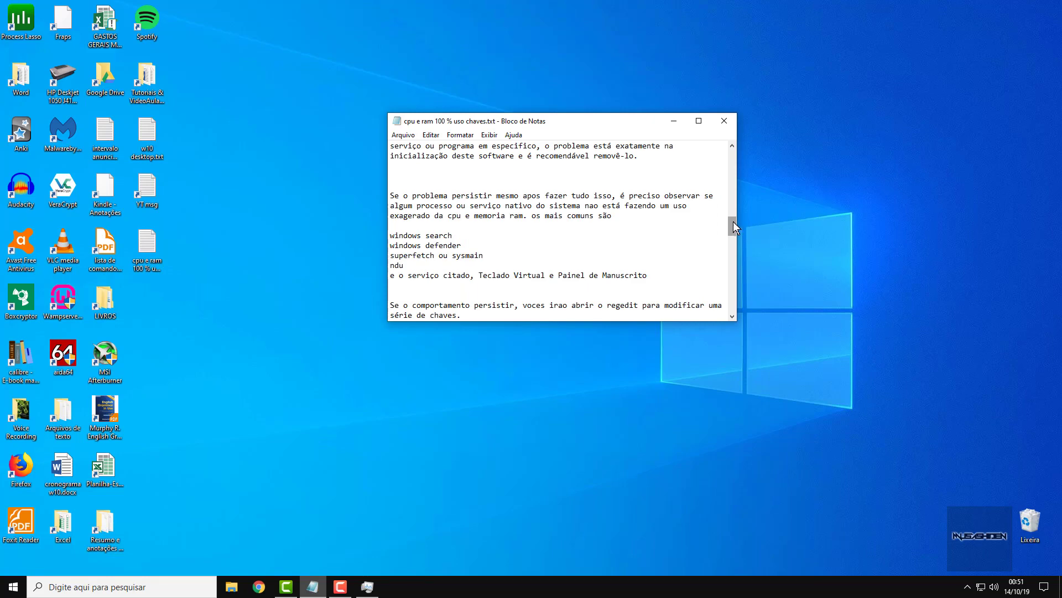
Read the notes in cpu e ram 100 % uso chaves.txt on resource-heavy native services and the registry key renaming procedure
drag(733, 226, 734, 228)
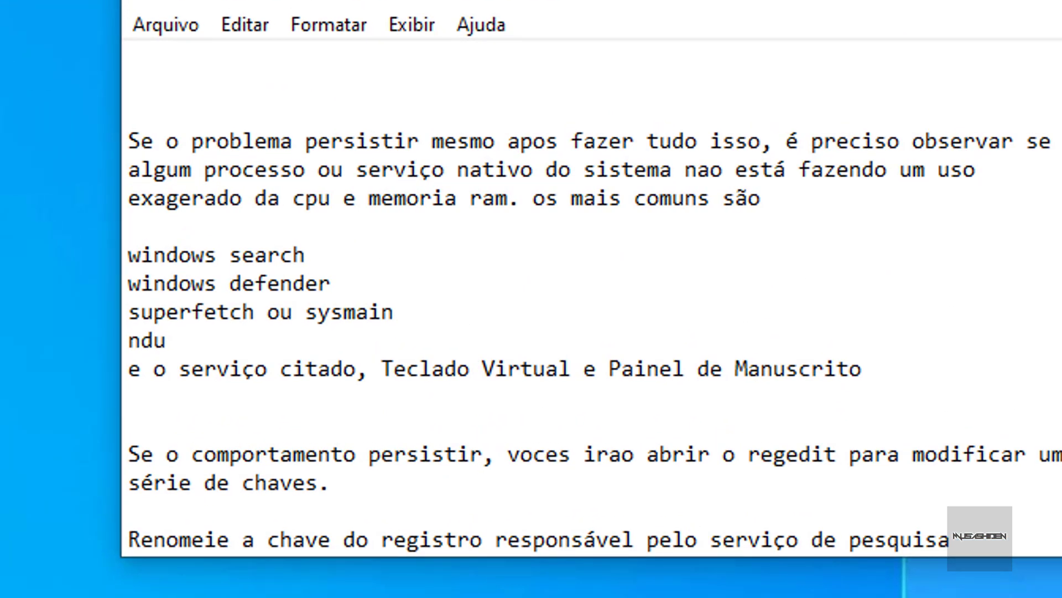
scroll(553, 298, down, 2)
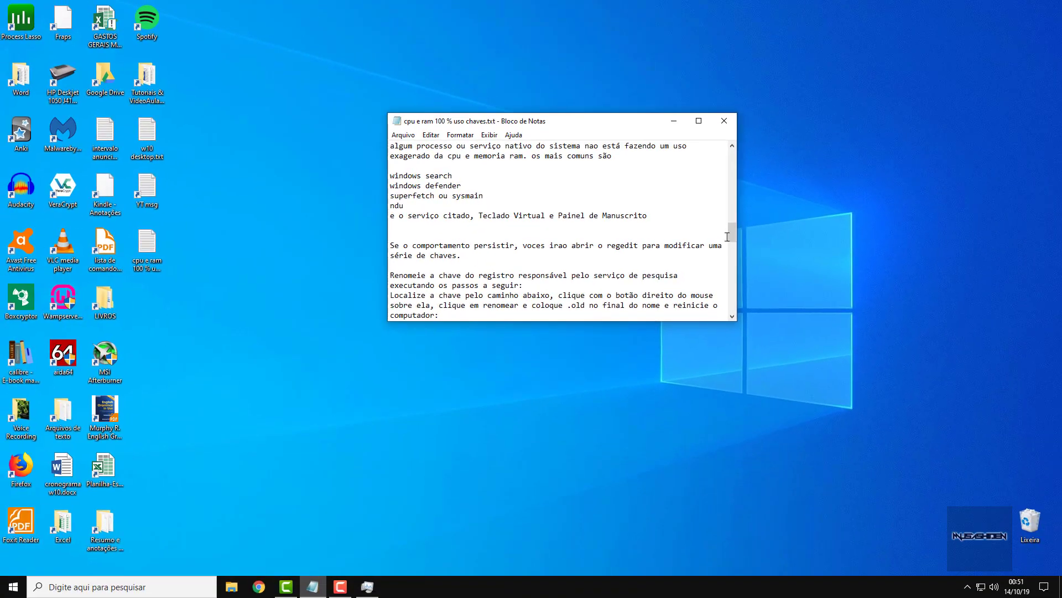
drag(732, 229, 601, 201)
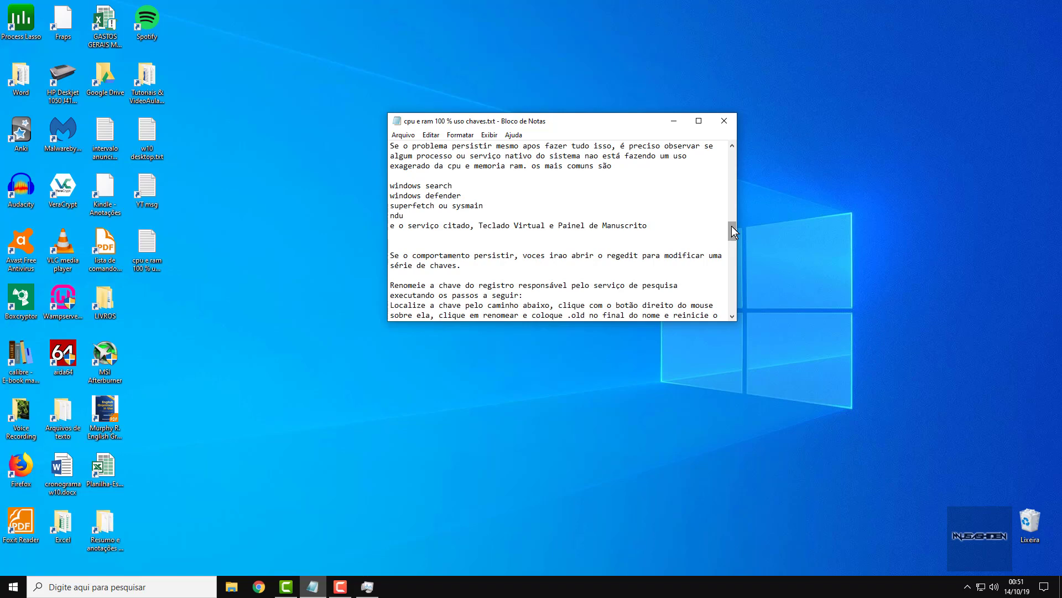
scroll(733, 231, down, 1)
Search Windows for "regedit" and open Editor do Registro
key(super+d)
key(super)
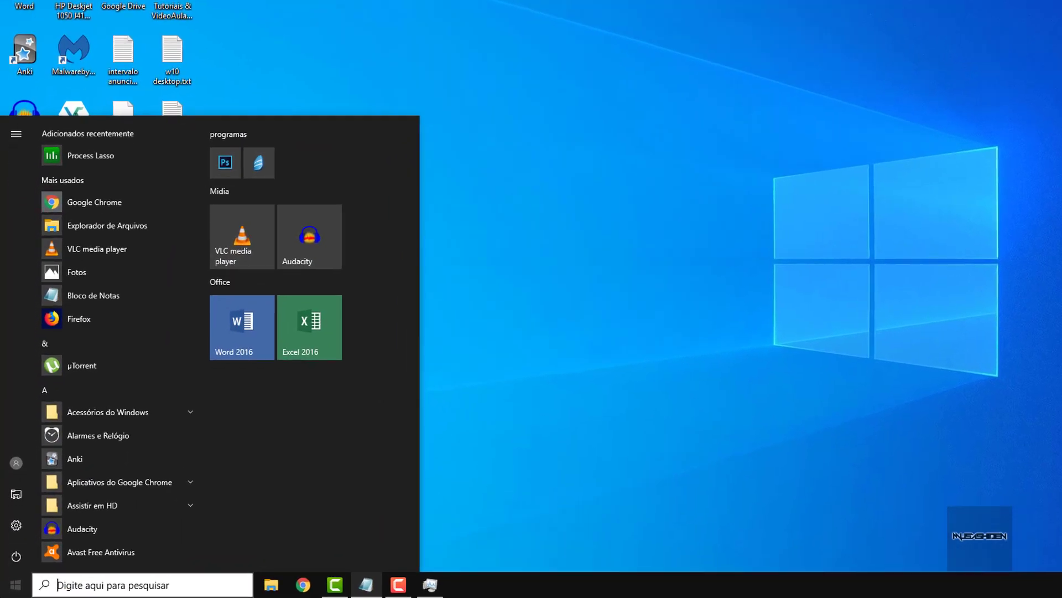
text(re)
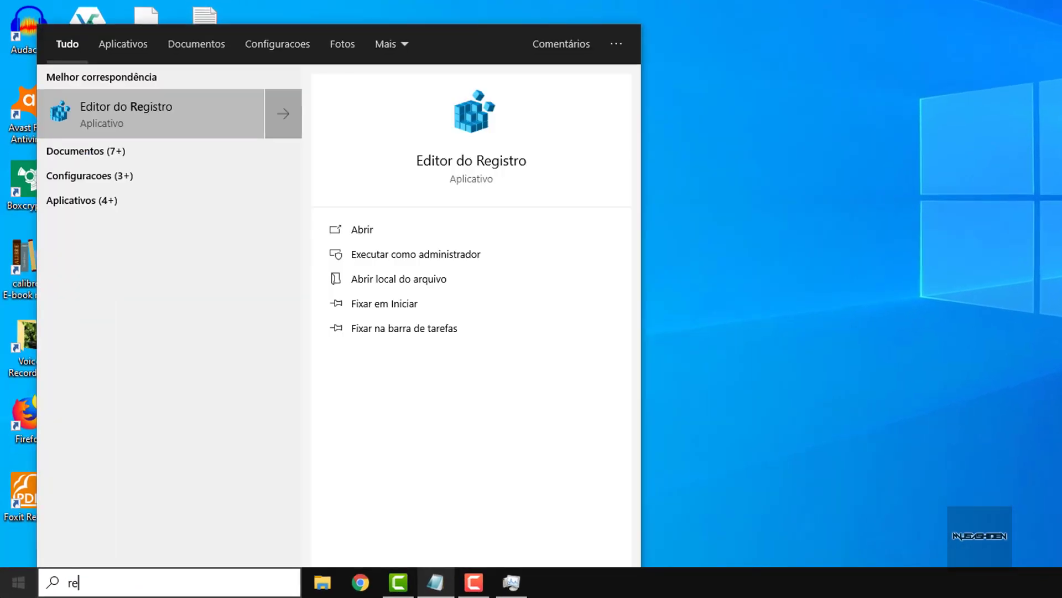
text(gedit)
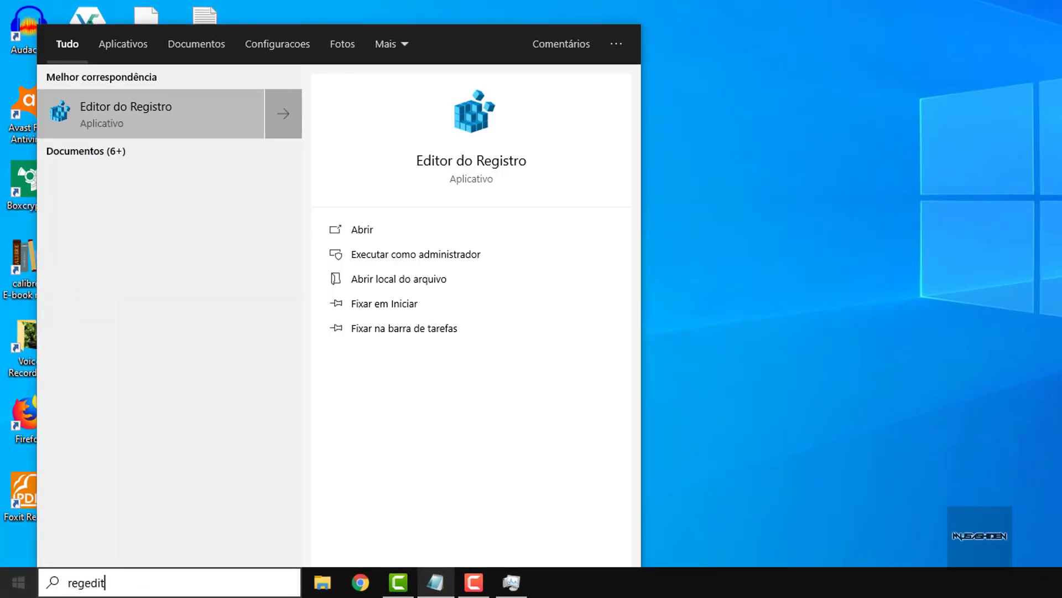
key(Return)
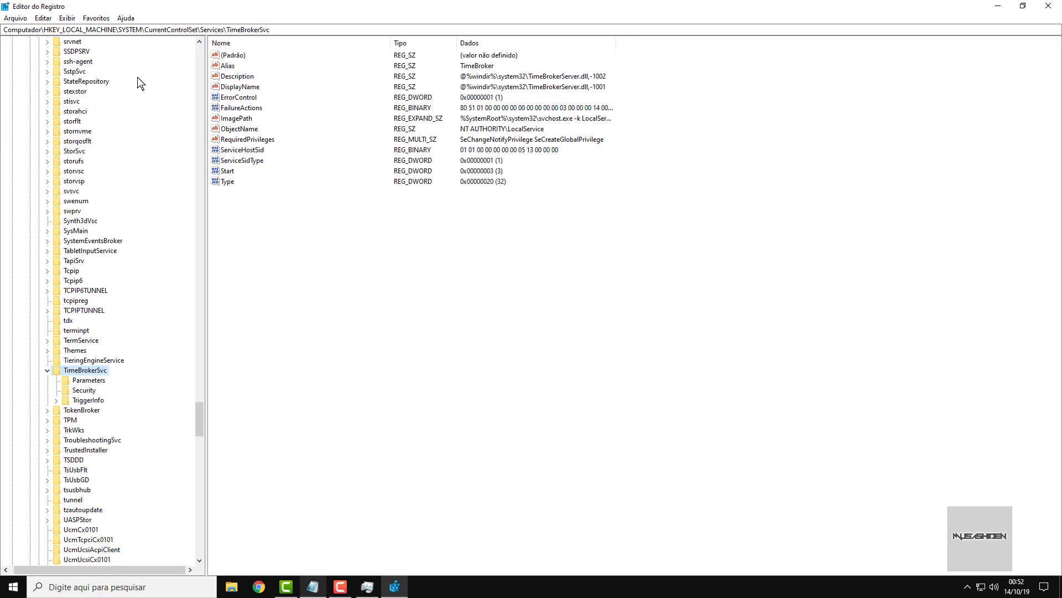
Go to the registry key HKEY_LOCAL_MACHINE\SOFTWARE\Microsoft\Windows Search\FileChangeClientConfigs
drag(44, 30, 351, 30)
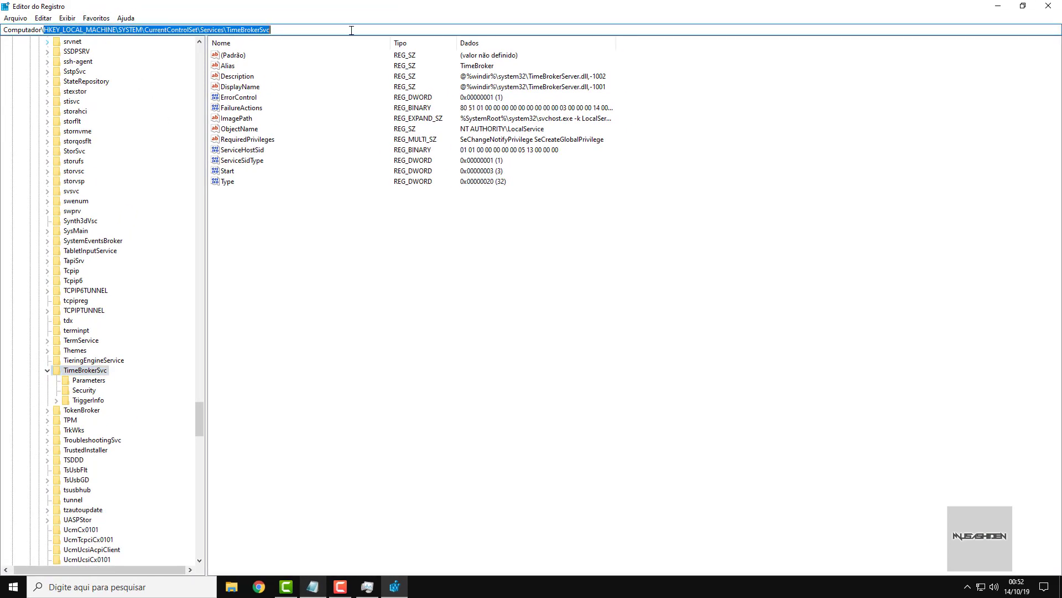
key(BackSpace)
text(HKEY_LOCAL_MACHINE\SOFTWARE\Microsoft\Windows Search\FileChangeClientConfigs)
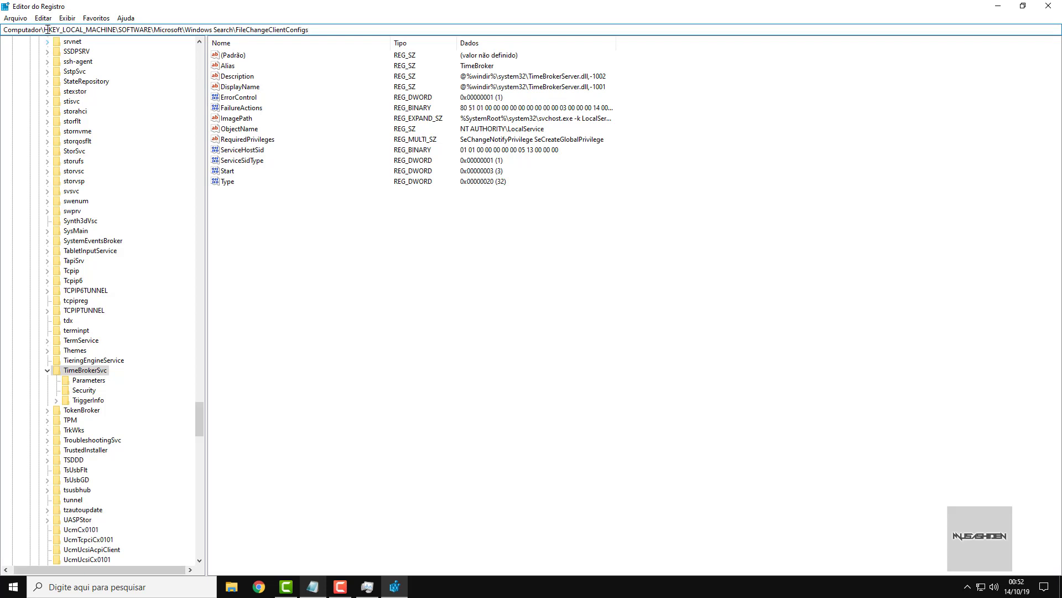
drag(47, 30, 341, 37)
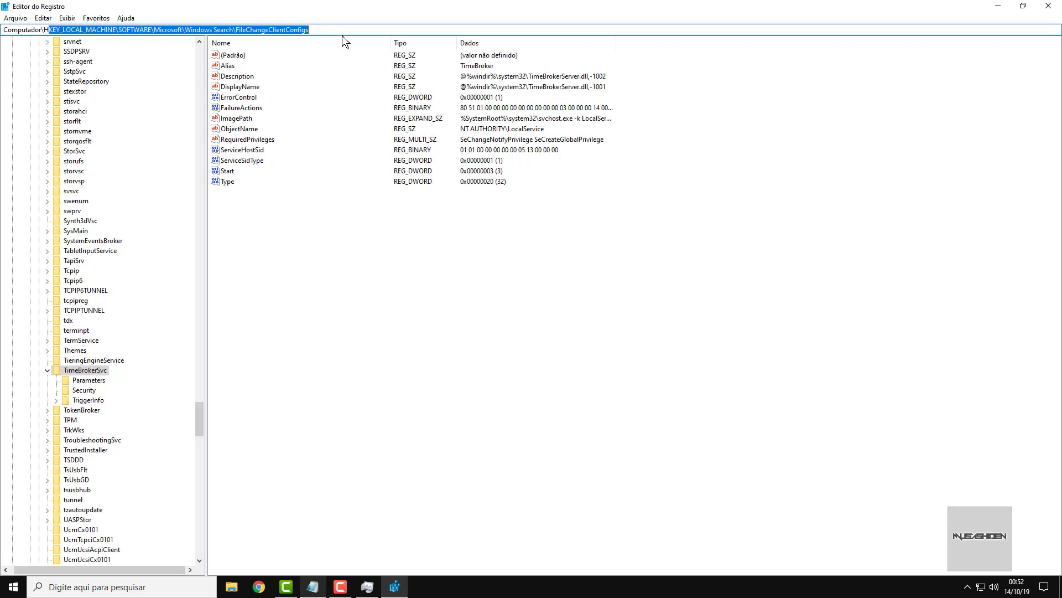
click(44, 30)
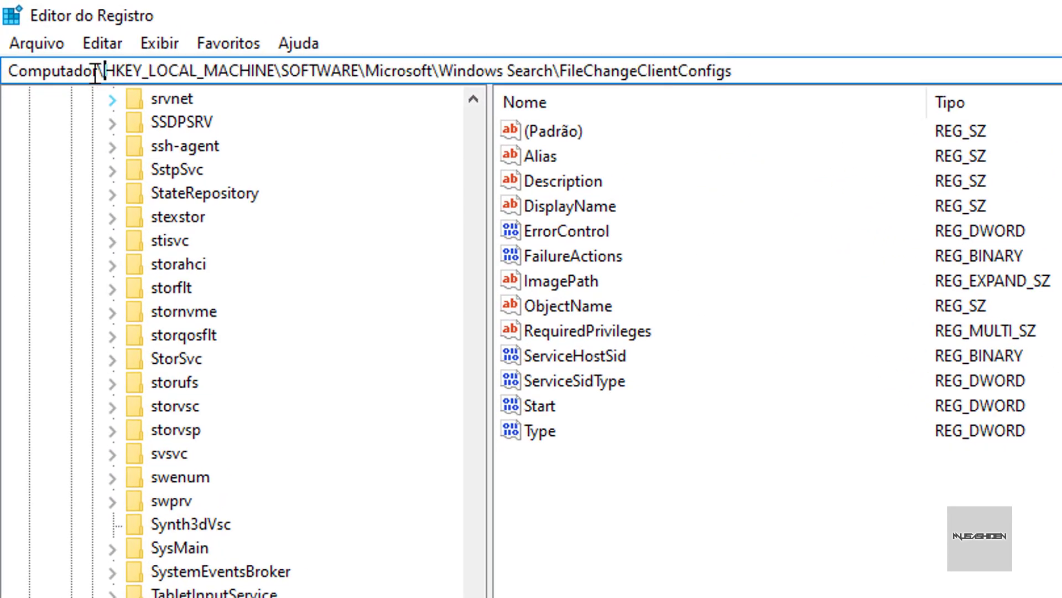
drag(104, 71, 799, 65)
click(802, 65)
key(Return)
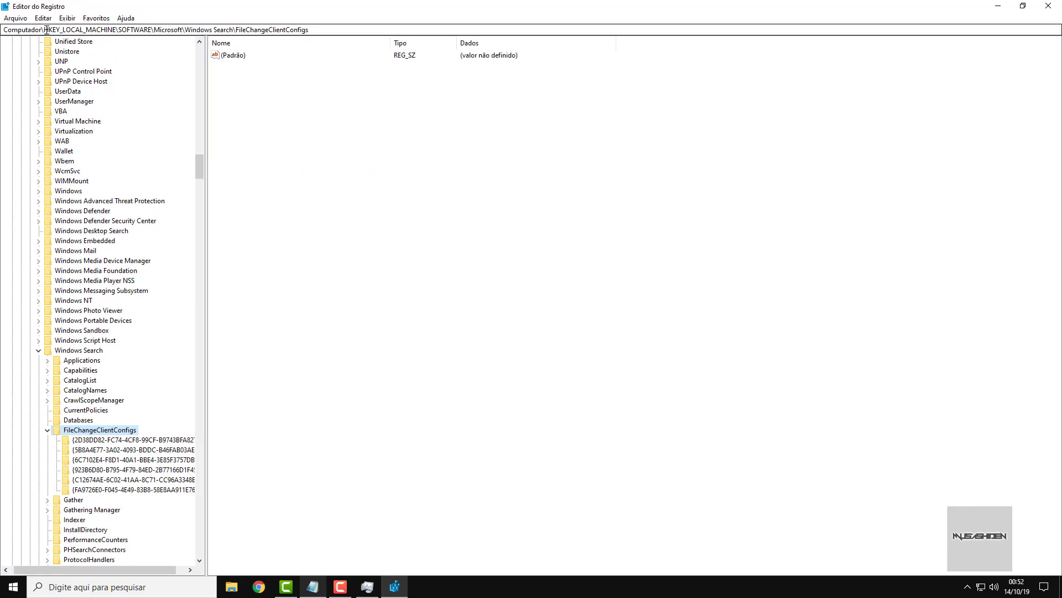
Rename the FileChangeClientConfigs registry key under Windows Search to FileChangeClientConfigs.old
drag(47, 30, 347, 29)
click(347, 29)
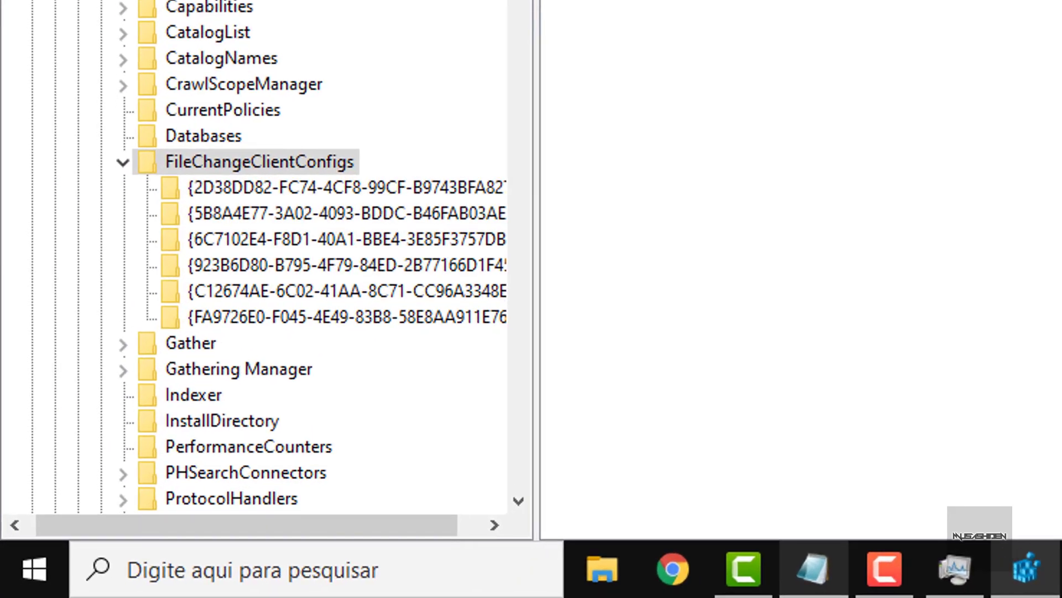
scroll(254, 266, down, 5)
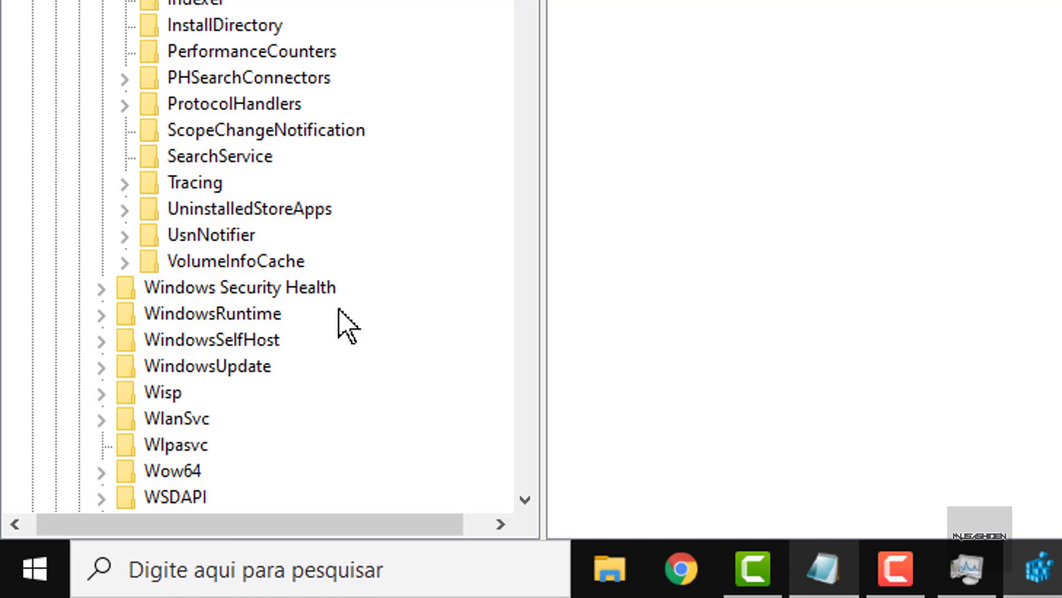
scroll(320, 119, up, 5)
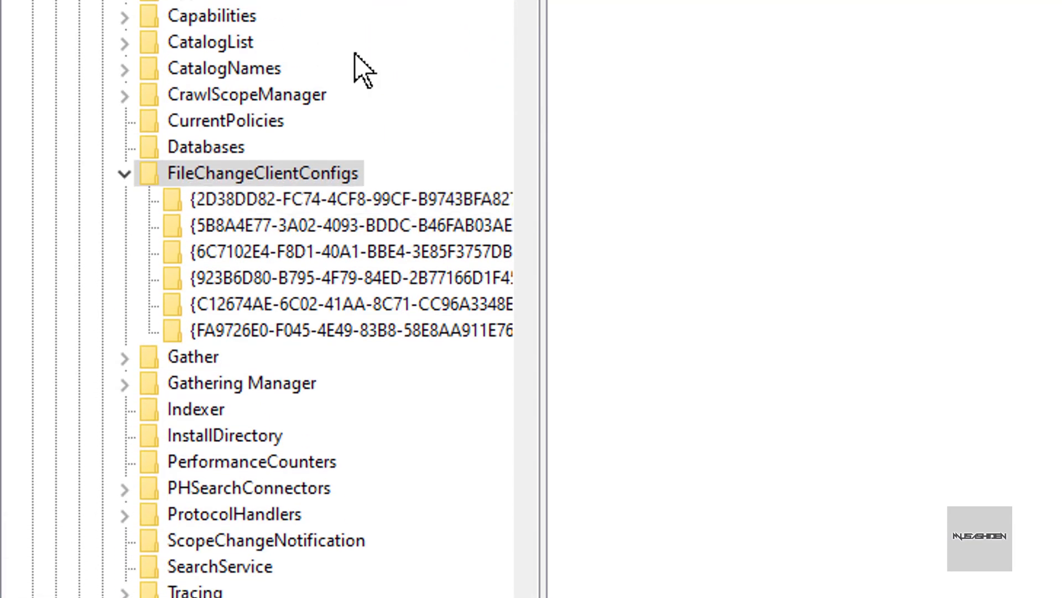
click(316, 175)
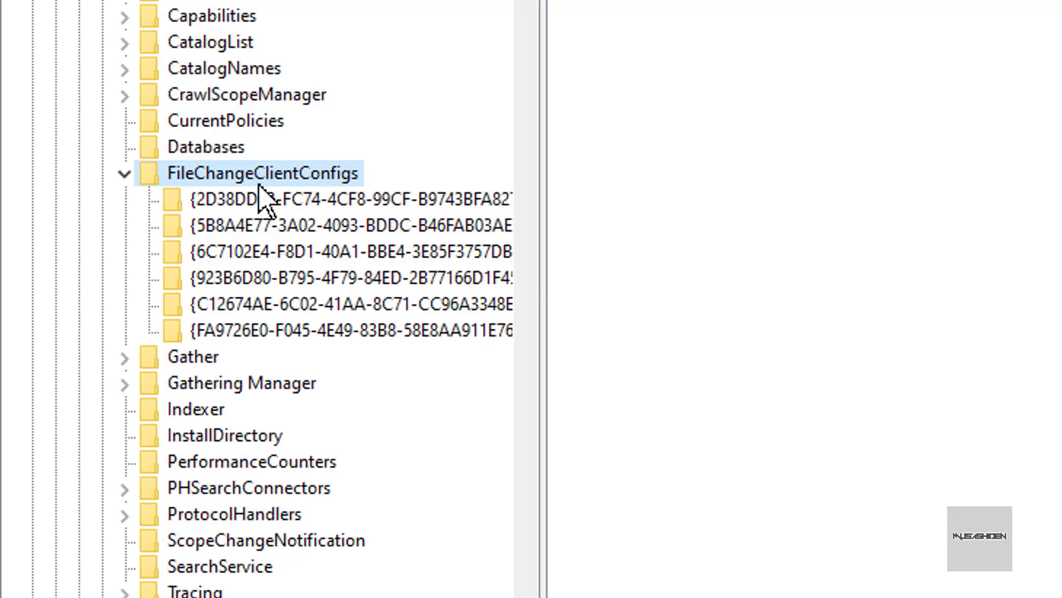
right_click(342, 175)
click(483, 330)
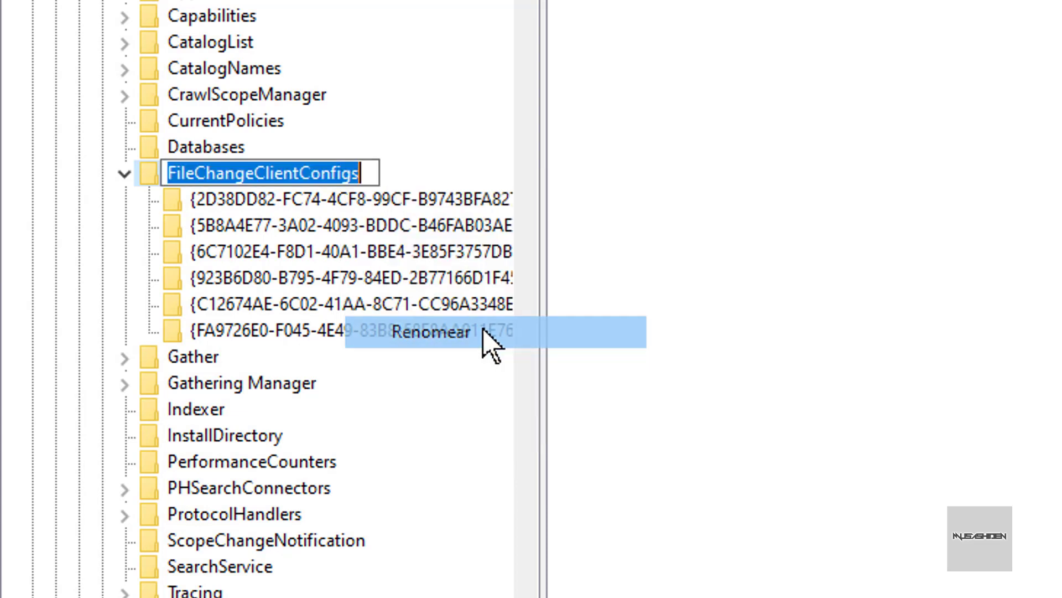
click(376, 173)
text(.old)
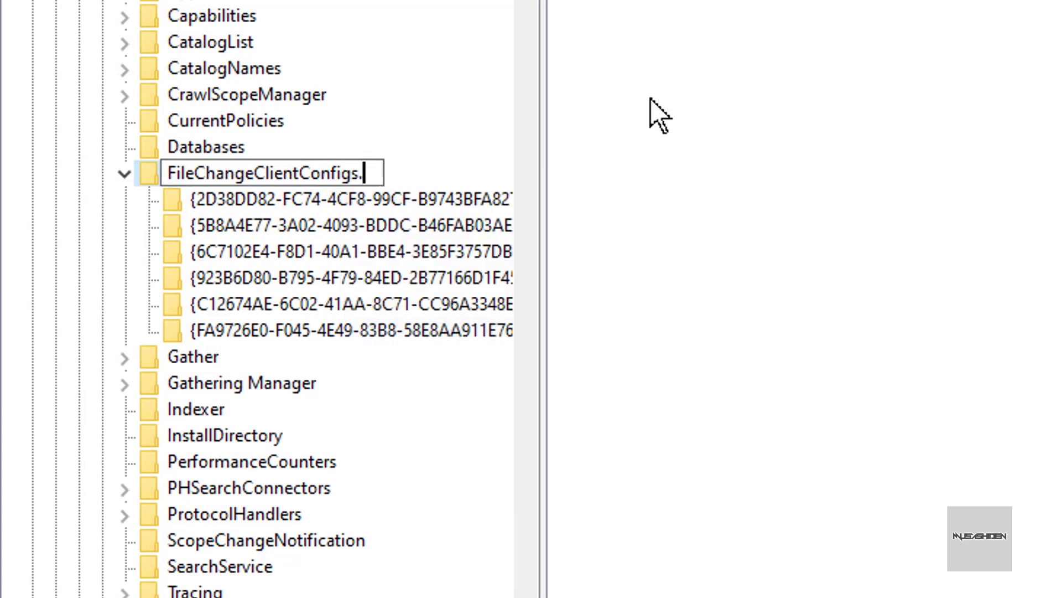
key(Return)
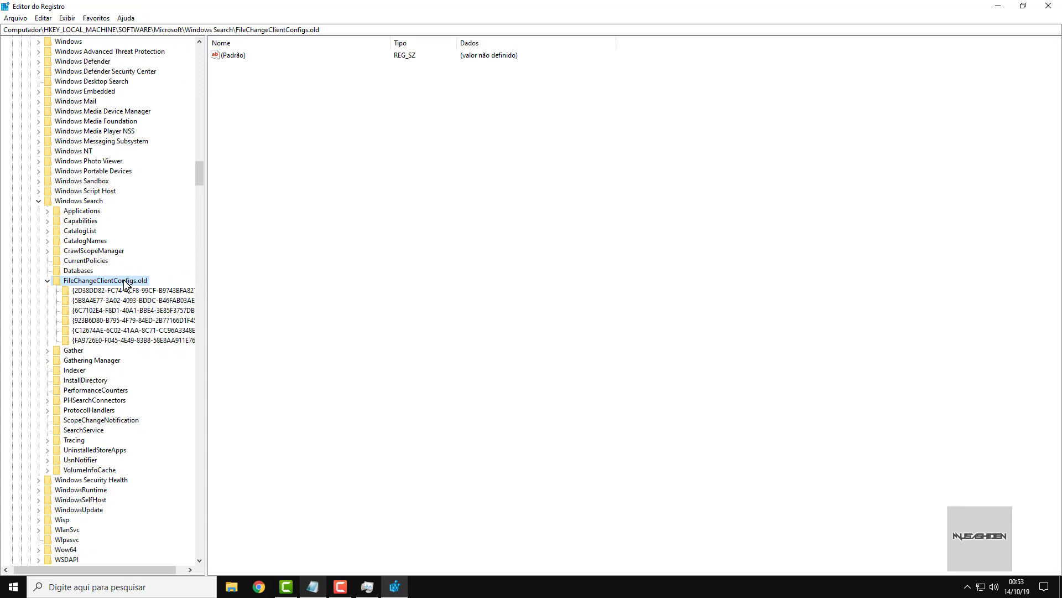
Restore the renamed registry key's name to FileChangeClientConfigs by removing the .old suffix
click(126, 285)
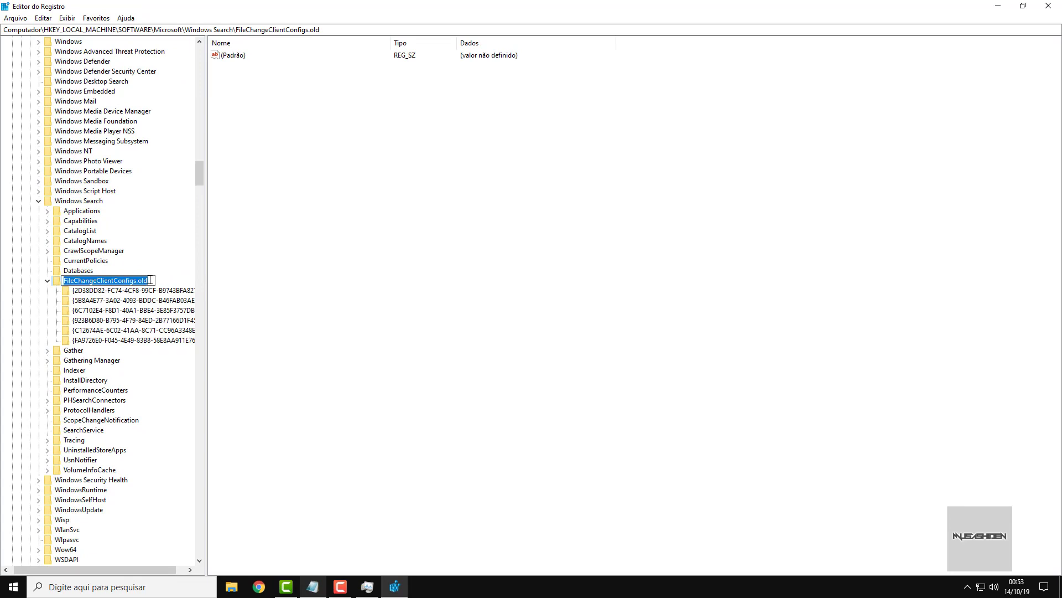
key(BackSpace)
key(BackSpace)
key(BackSpace)
key(BackSpace)
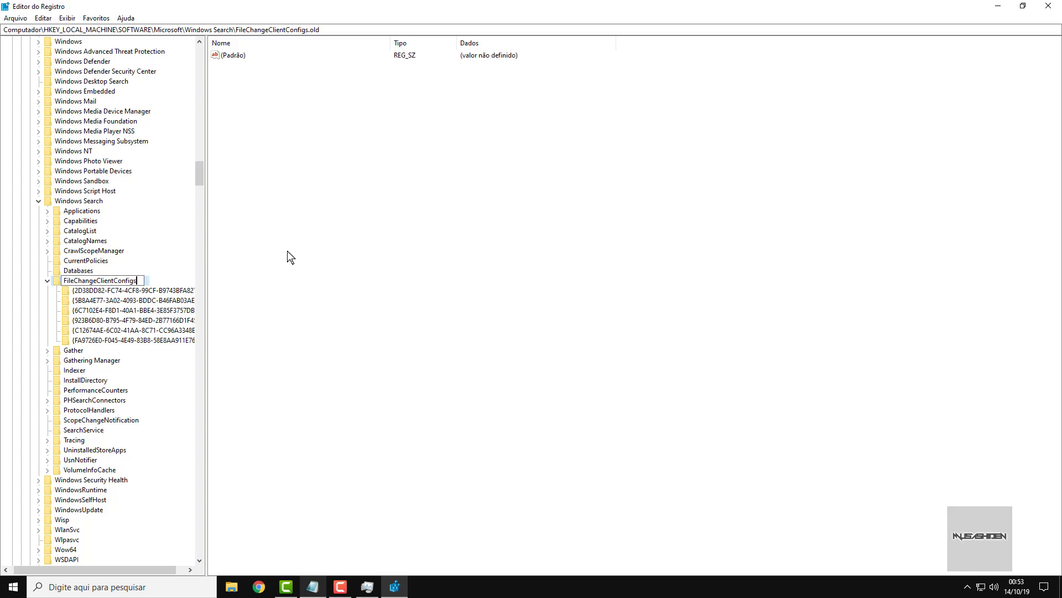
key(Return)
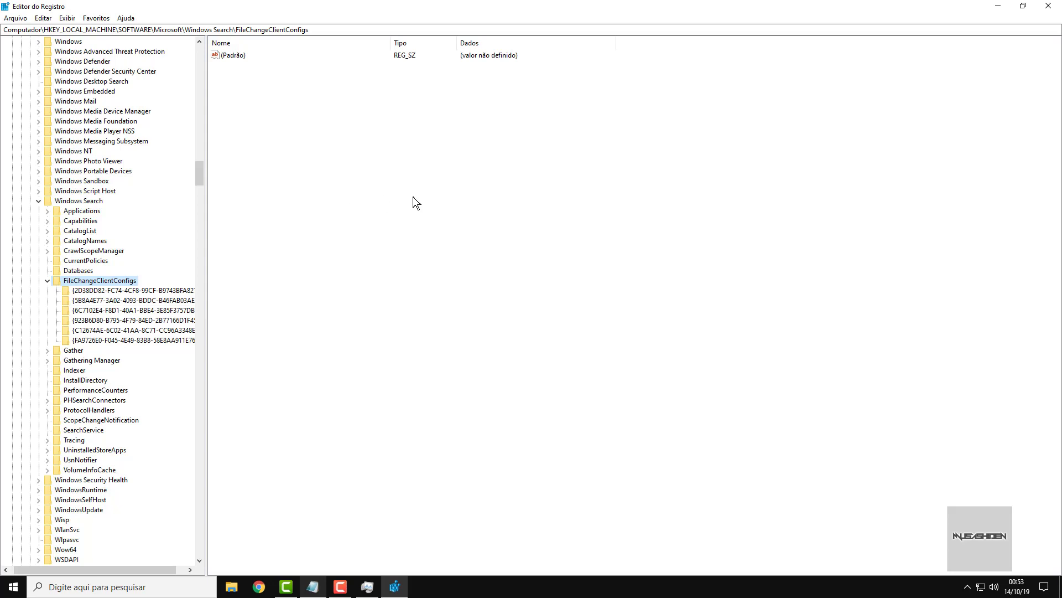
click(279, 338)
click(2, 594)
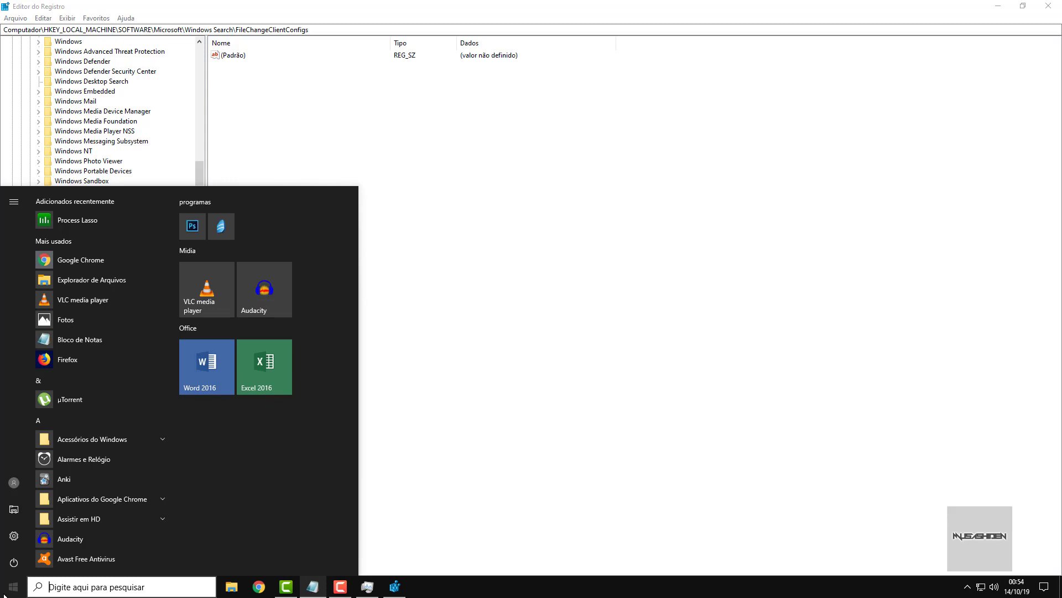
click(4, 595)
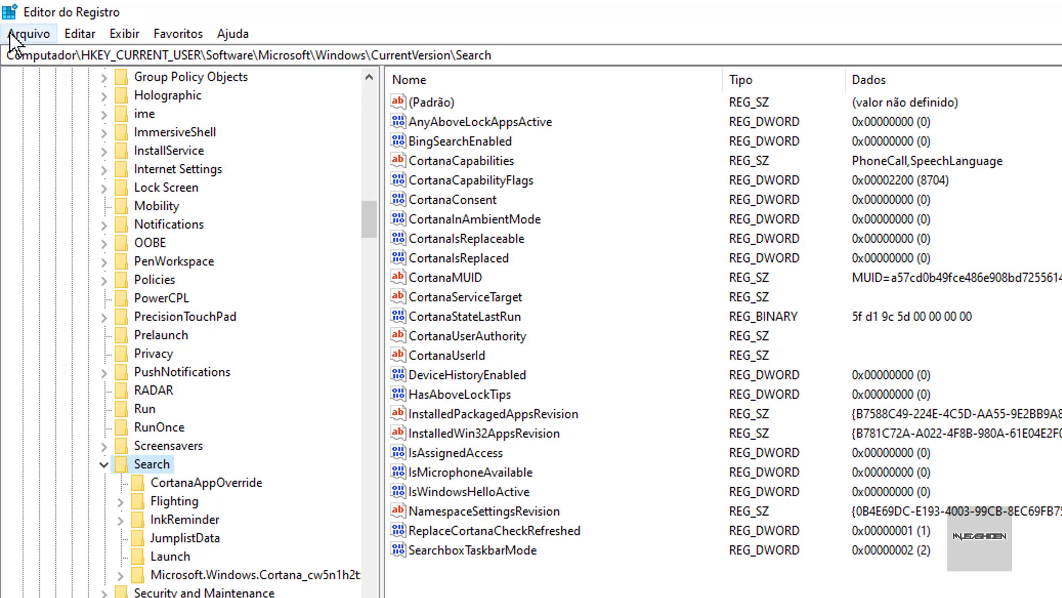
Set the BingSearchEnabled DWORD to 1 in the registry key HKEY_CURRENT_USER\Software\Microsoft\Windows\CurrentVersion\Search
drag(6, 54, 612, 57)
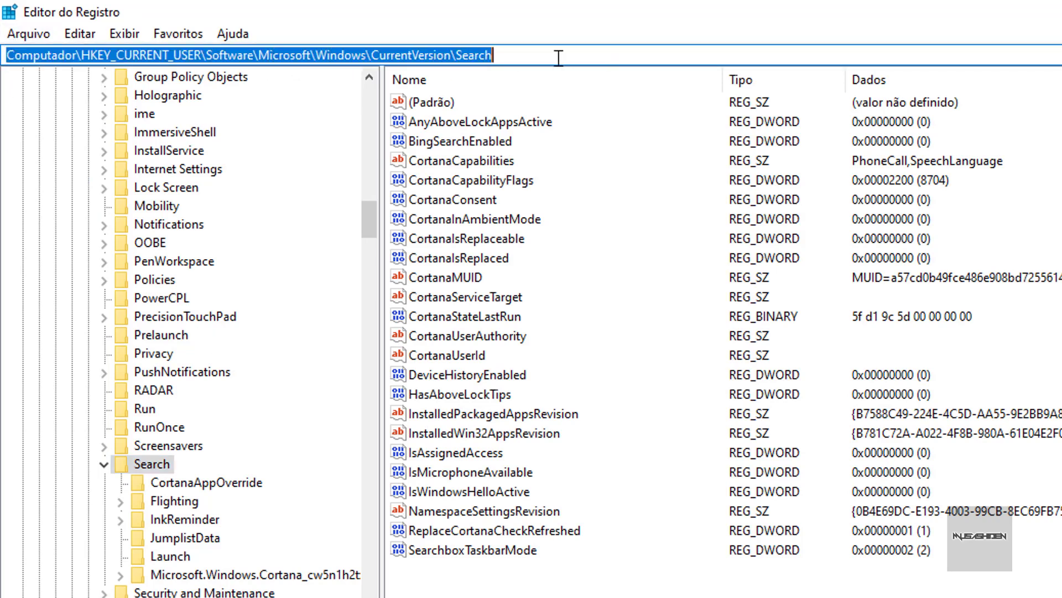
click(536, 58)
drag(513, 57, 450, 58)
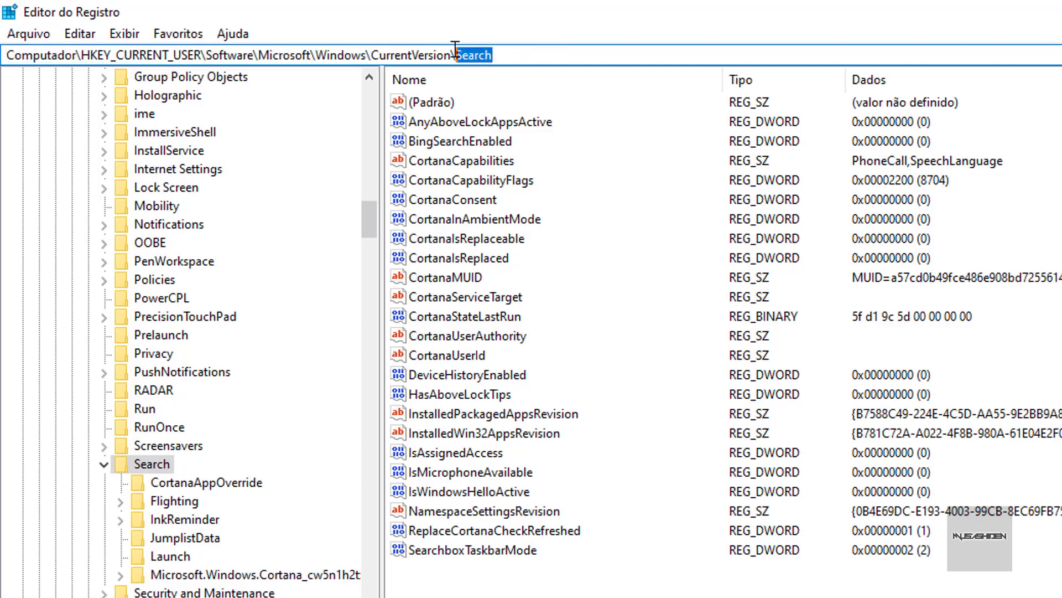
click(155, 467)
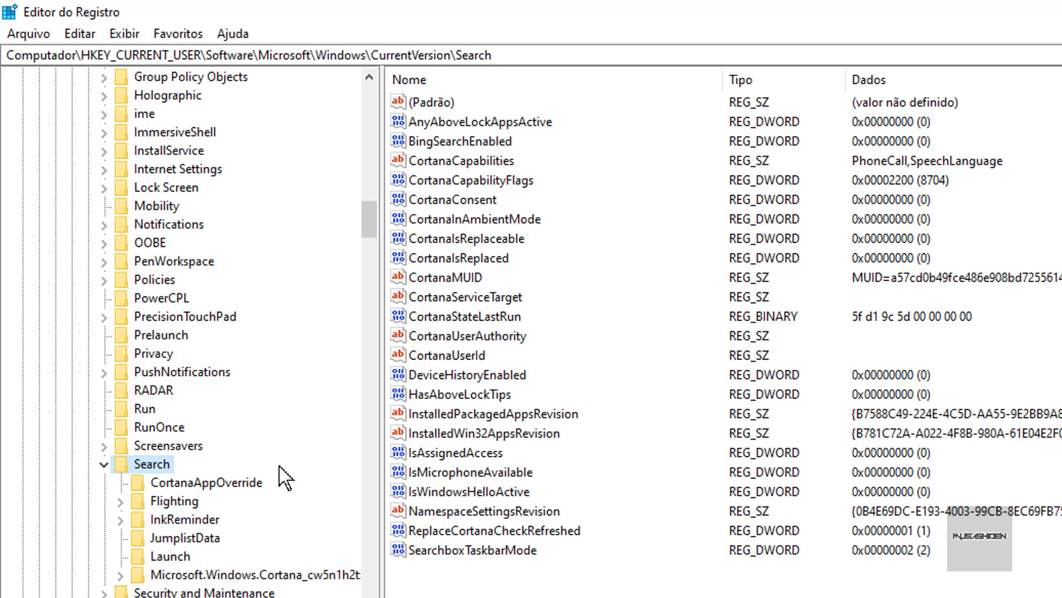
click(469, 142)
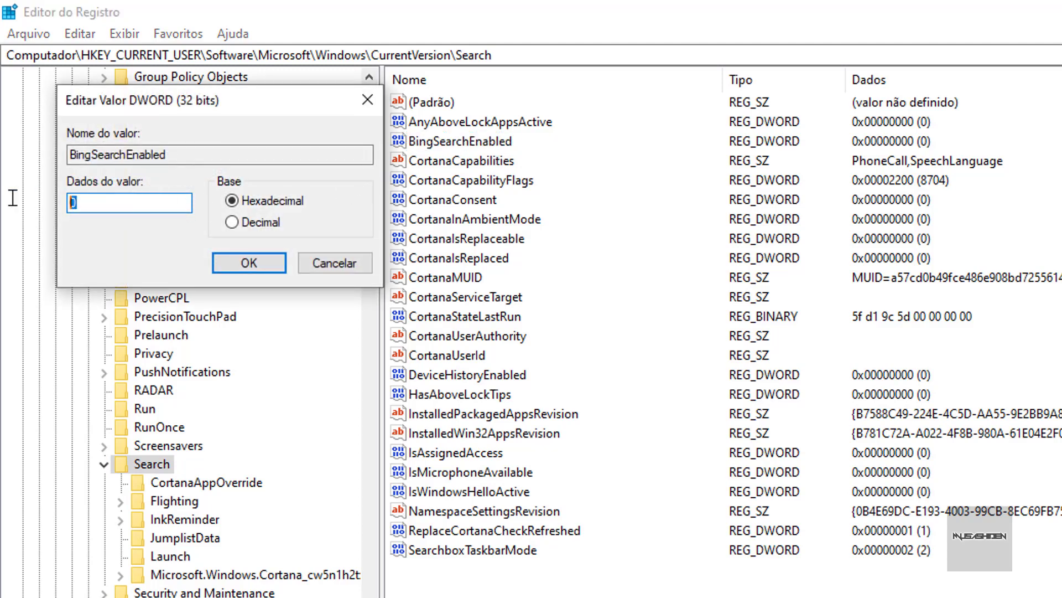
text(1)
key(Return)
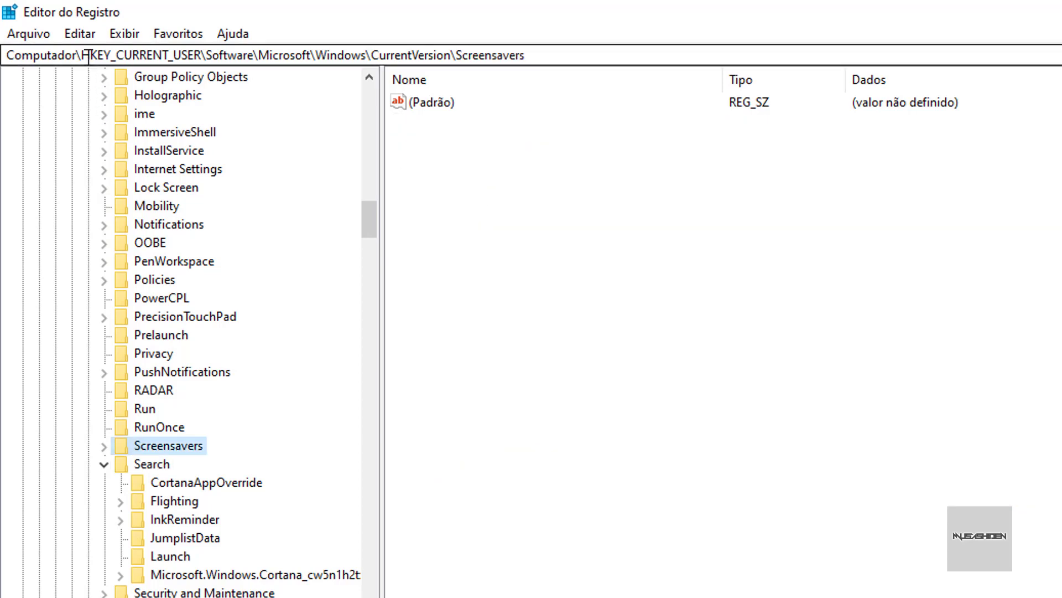
Go to the registry key HKEY_LOCAL_MACHINE\SYSTEM\ControlSet001\Services\Ndu
drag(83, 55, 601, 51)
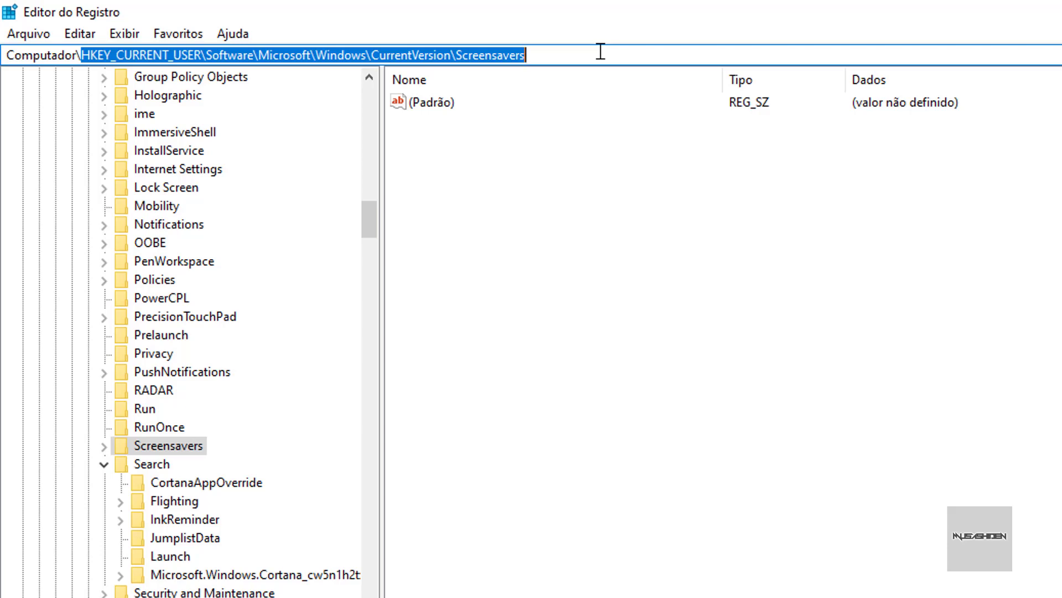
text(HKEY_LOCAL_MACHINE\SYSTEM\ControlSet001\Services\Ndu)
key(Return)
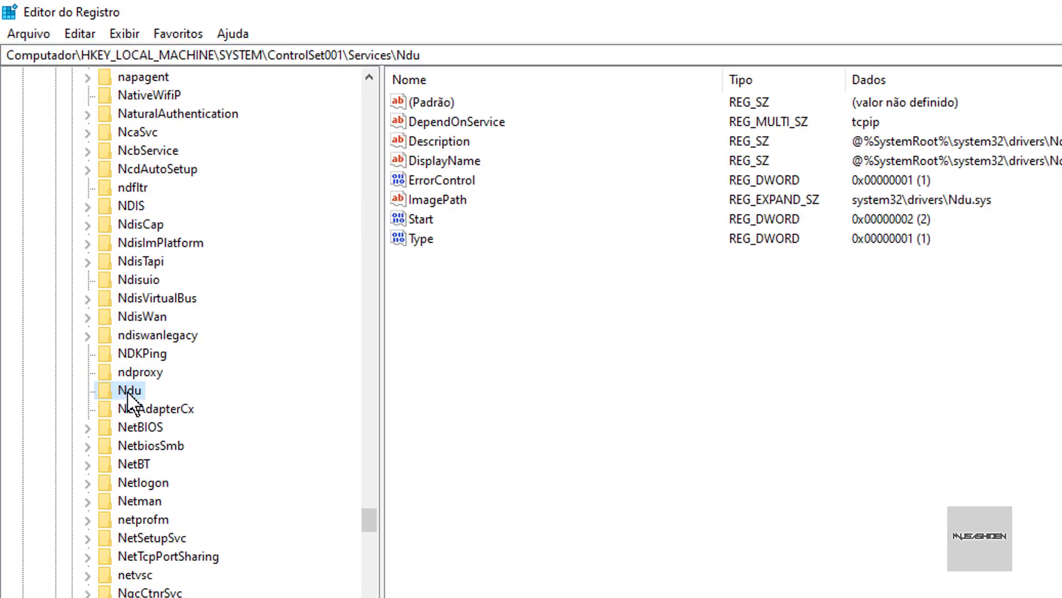
Set the Start DWORD of the Ndu service key to 4
click(522, 374)
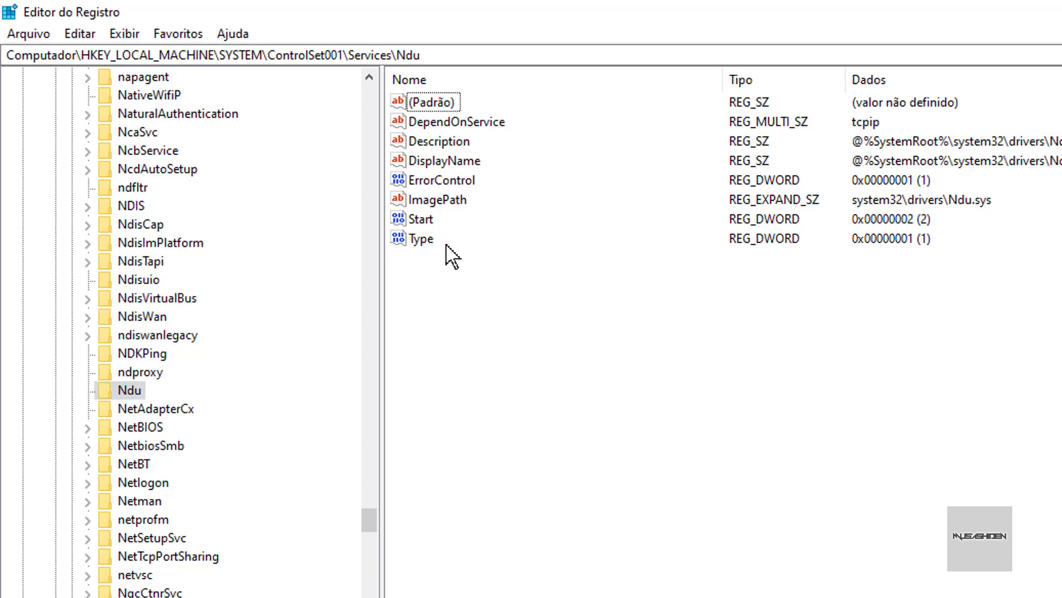
double_click(424, 220)
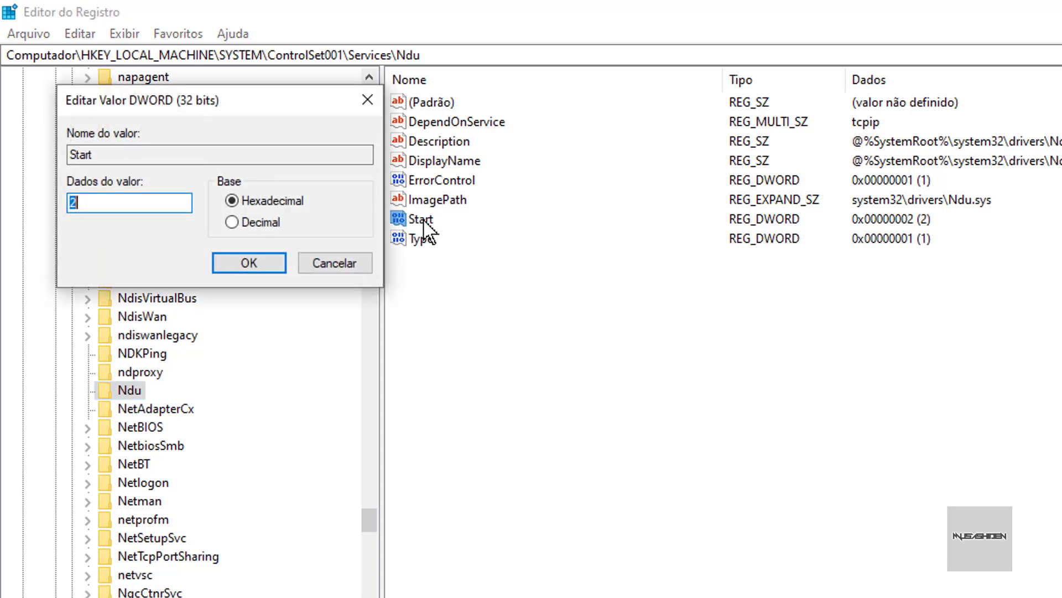
click(115, 202)
drag(119, 202, 38, 202)
text(4)
click(274, 264)
Check CPU and memory usage, including the SysMain service host, in Gerenciador de Tarefas and minimize it
key(alt+Tab)
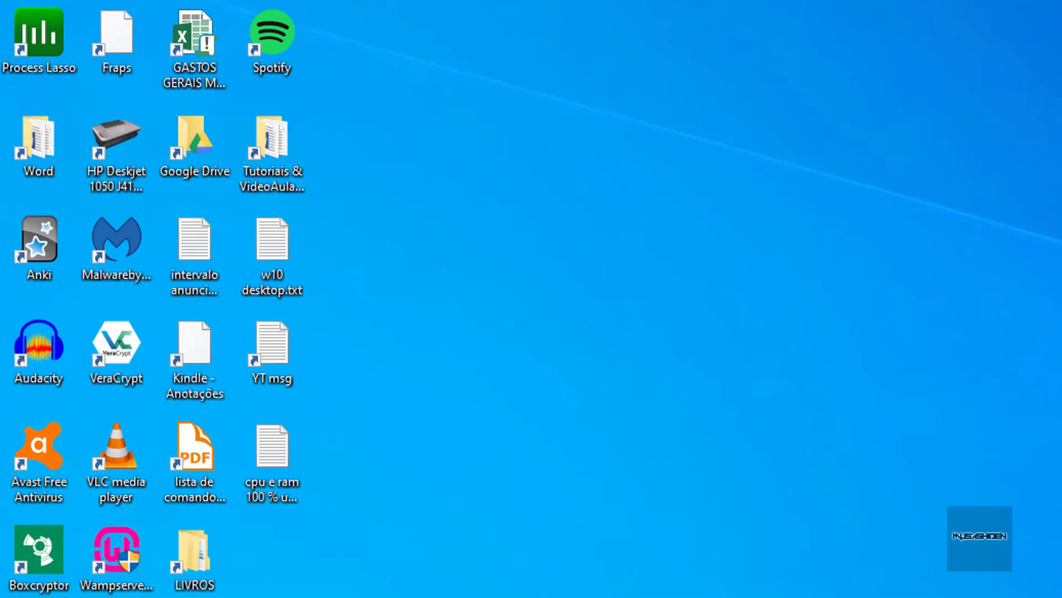
key(ctrl+shift+Escape)
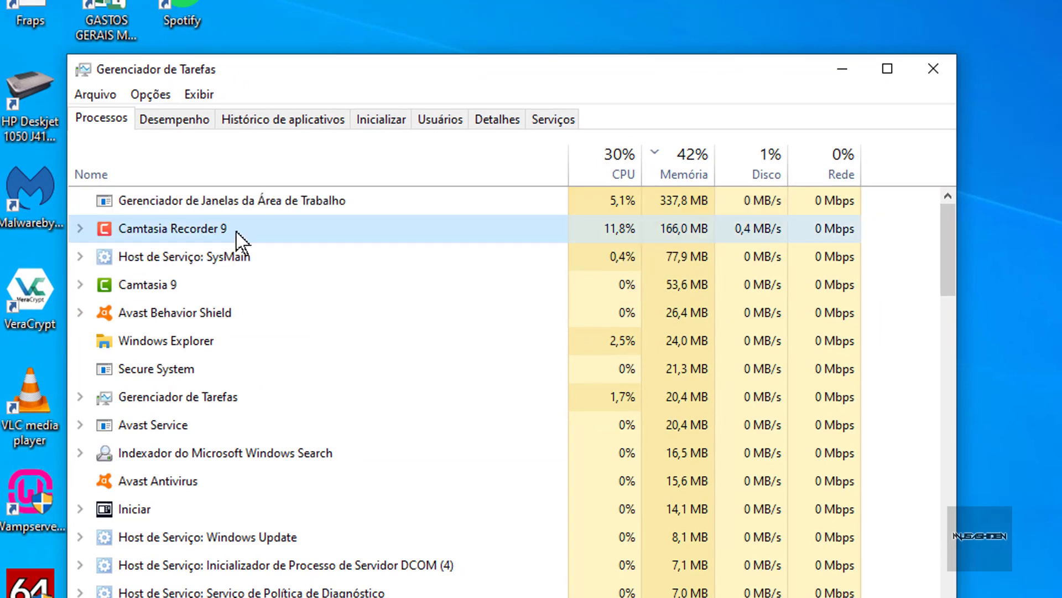
click(364, 265)
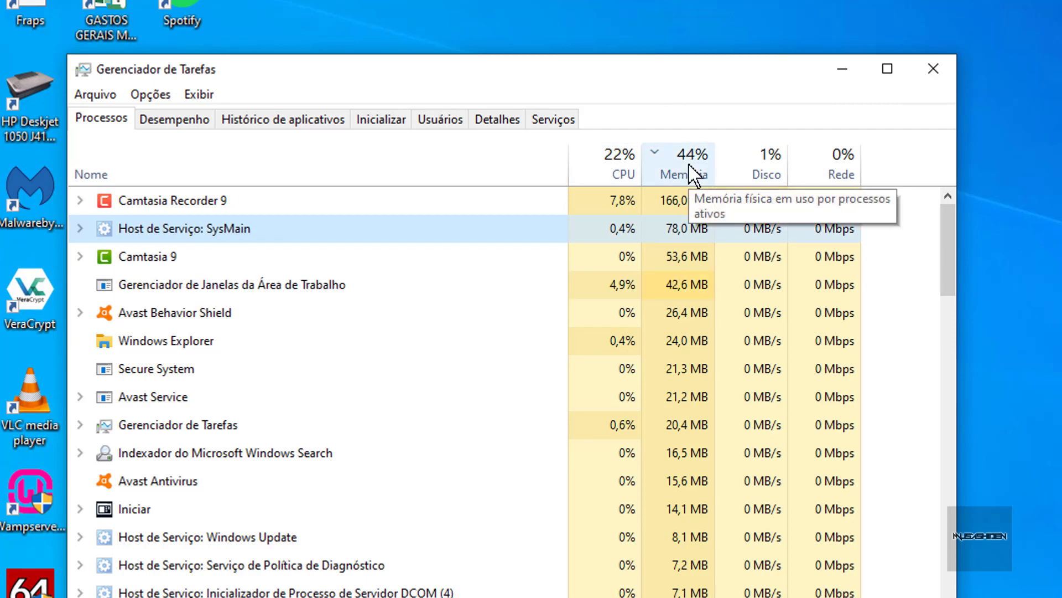
click(842, 69)
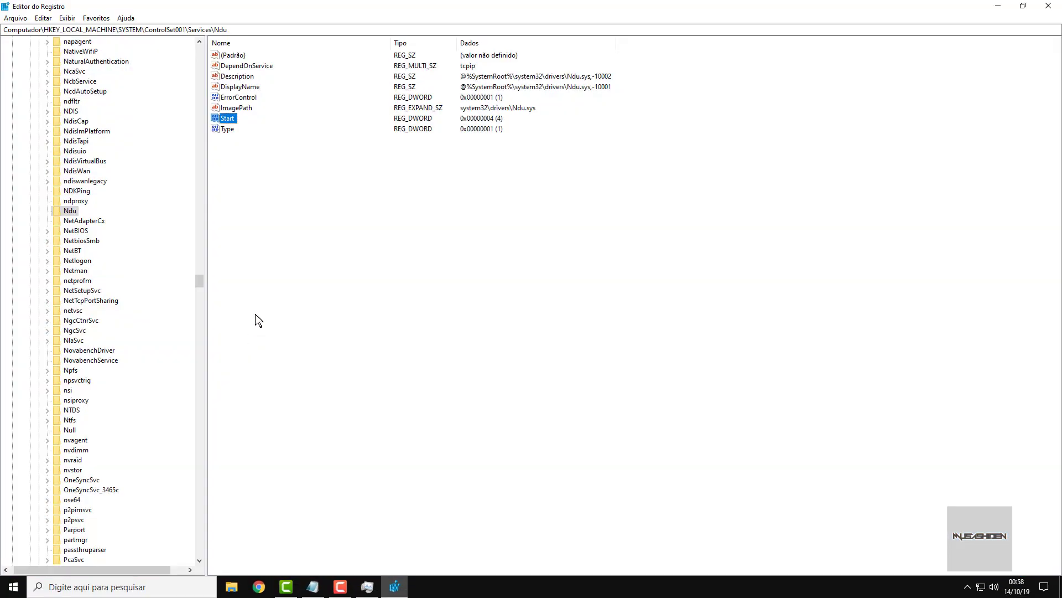
Go to the registry key HKEY_LOCAL_MACHINE\SYSTEM\CurrentControlSet\Control\Session Manager\Memory Management\PrefetchParameters
click(45, 29)
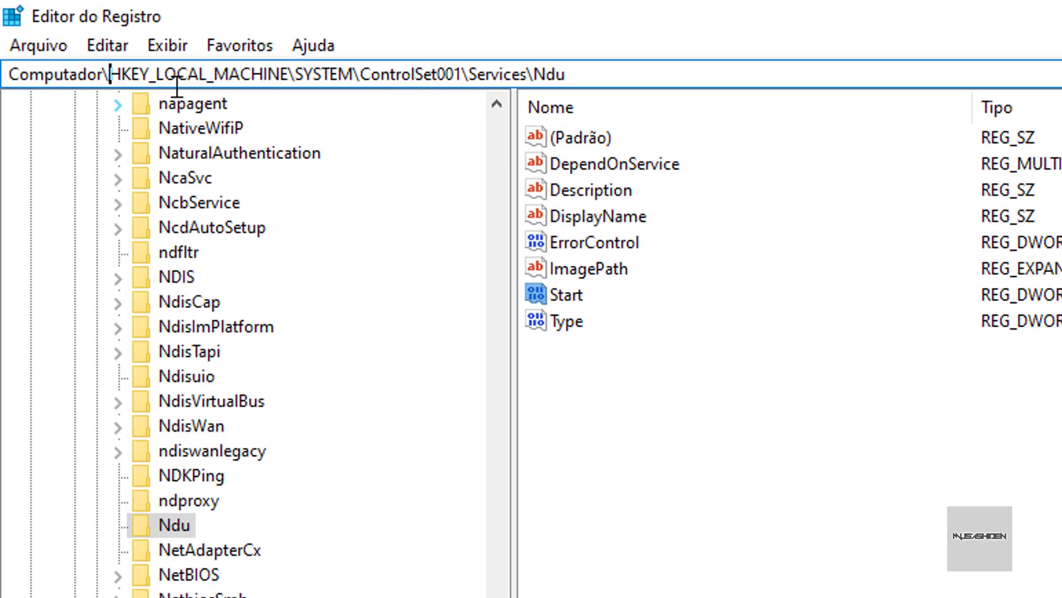
key(shift+End)
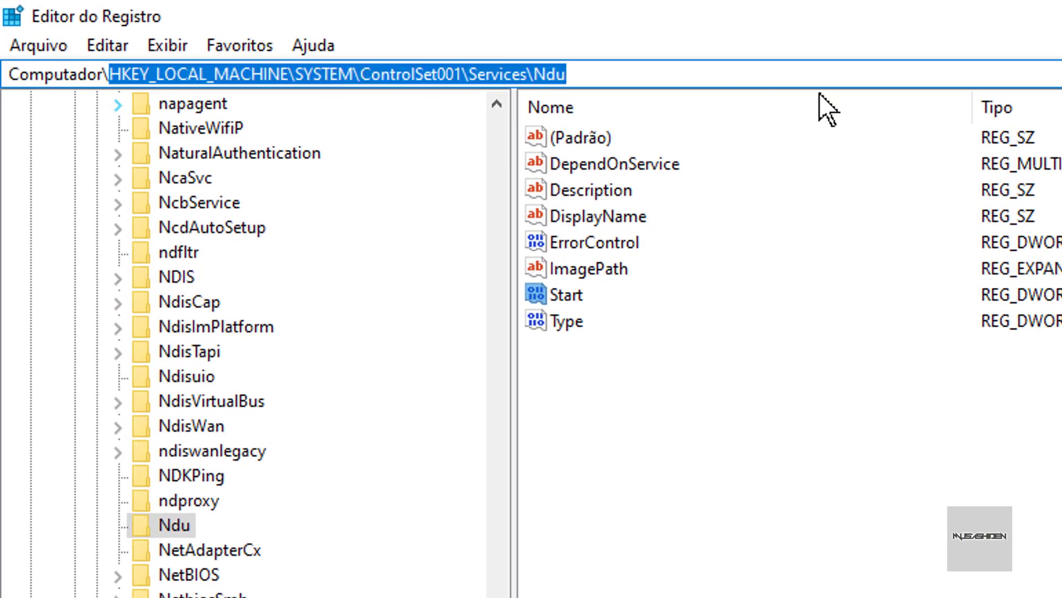
text(HKEY_LOCAL_MACHINE\SYSTEM\CurrentControlSet\Control\Session Manager\Memory Management\PrefetchParameters)
key(Return)
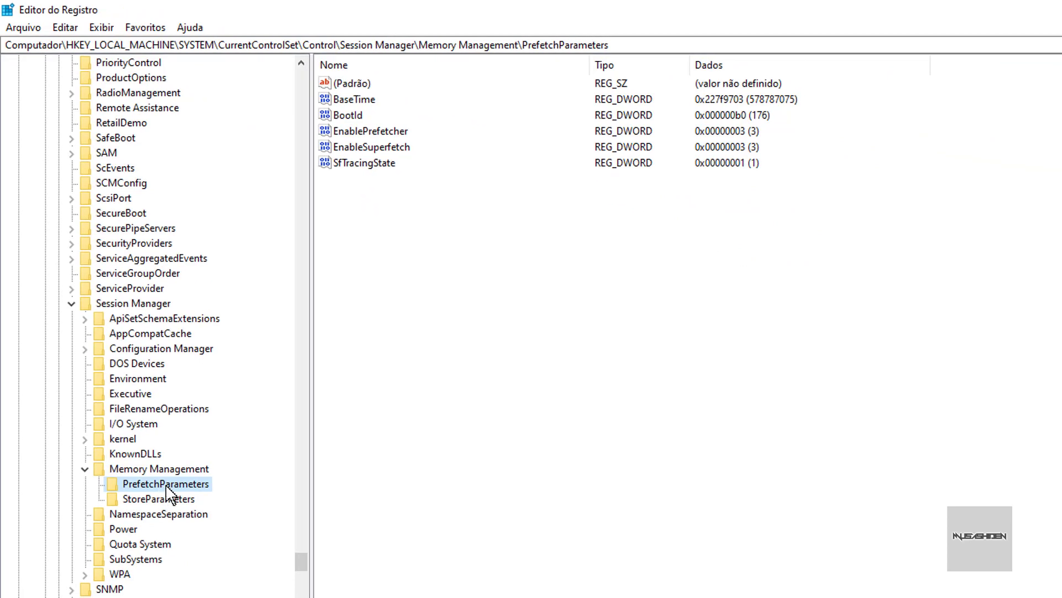
Set the EnableSuperfetch DWORD in PrefetchParameters to 0
key(Tab)
double_click(382, 147)
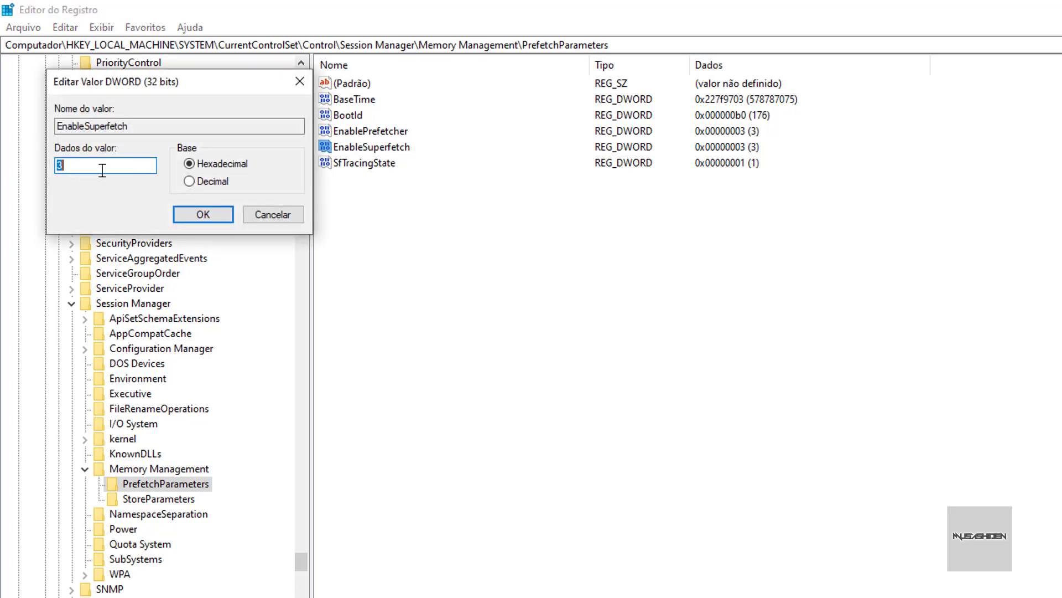
text(0)
click(209, 215)
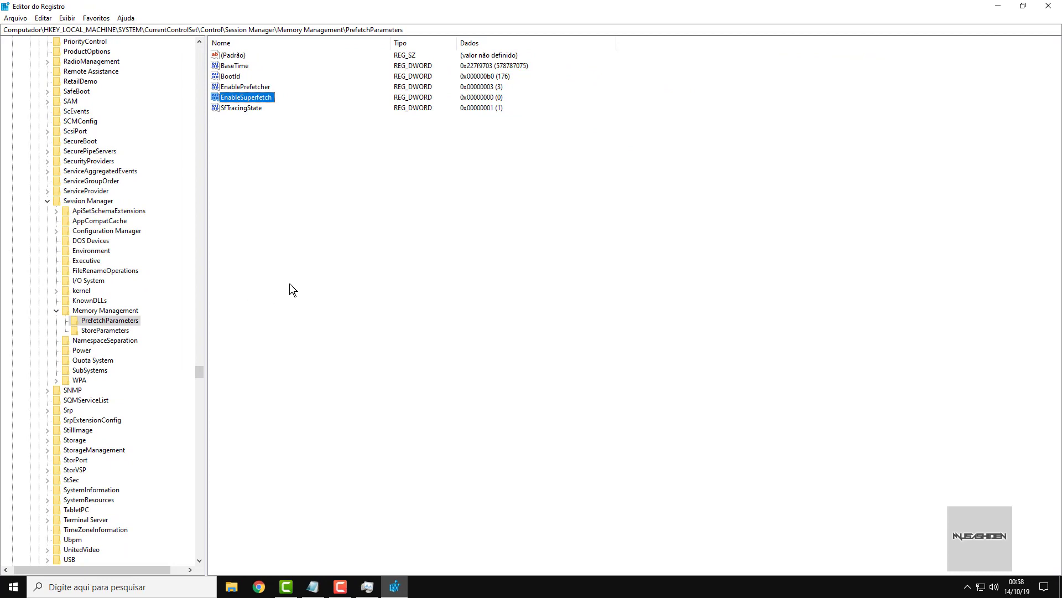
Search Windows for "serviço" and open the Serviços application
key(super)
text(s)
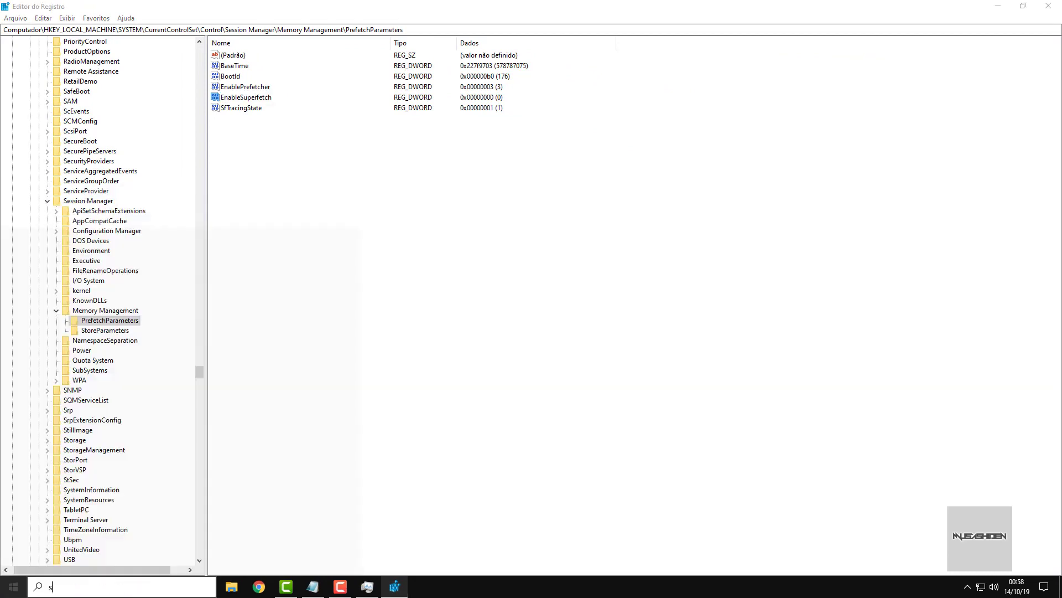
text(ervi)
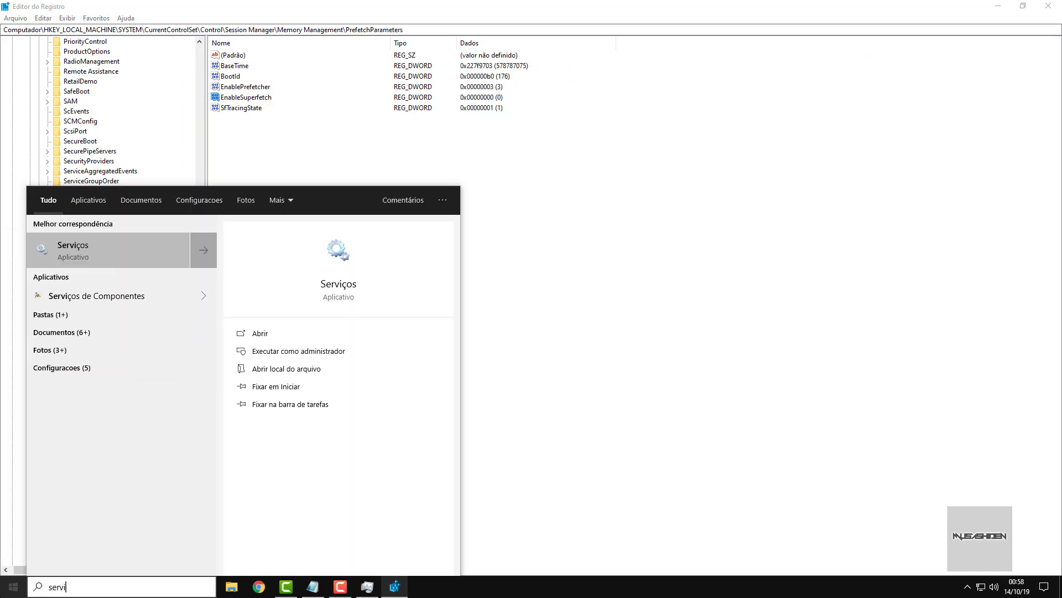
text(ço)
click(109, 238)
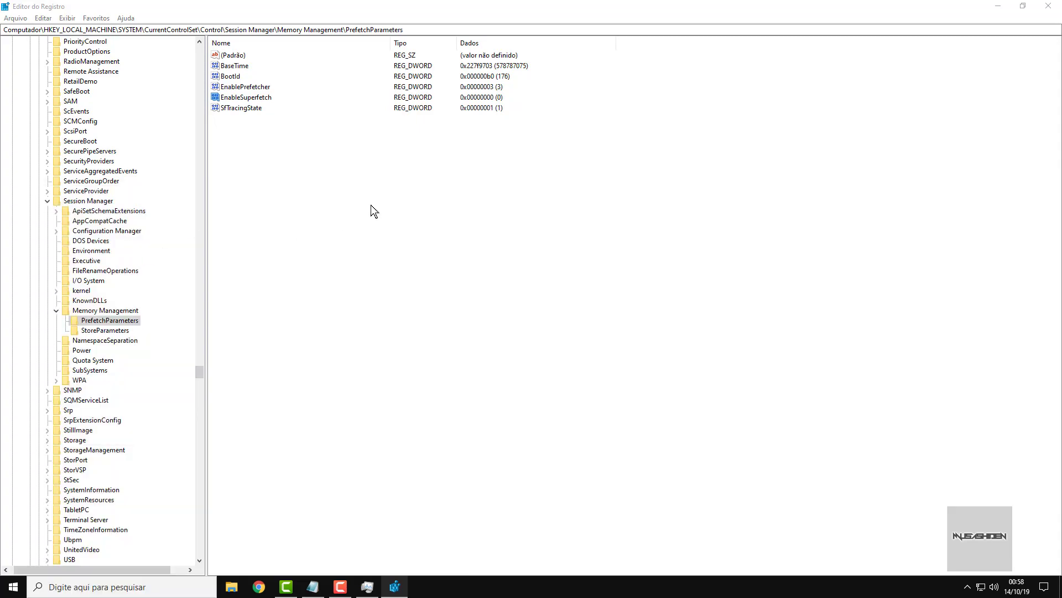
Open the properties of the SysMain service and stop the service
click(279, 264)
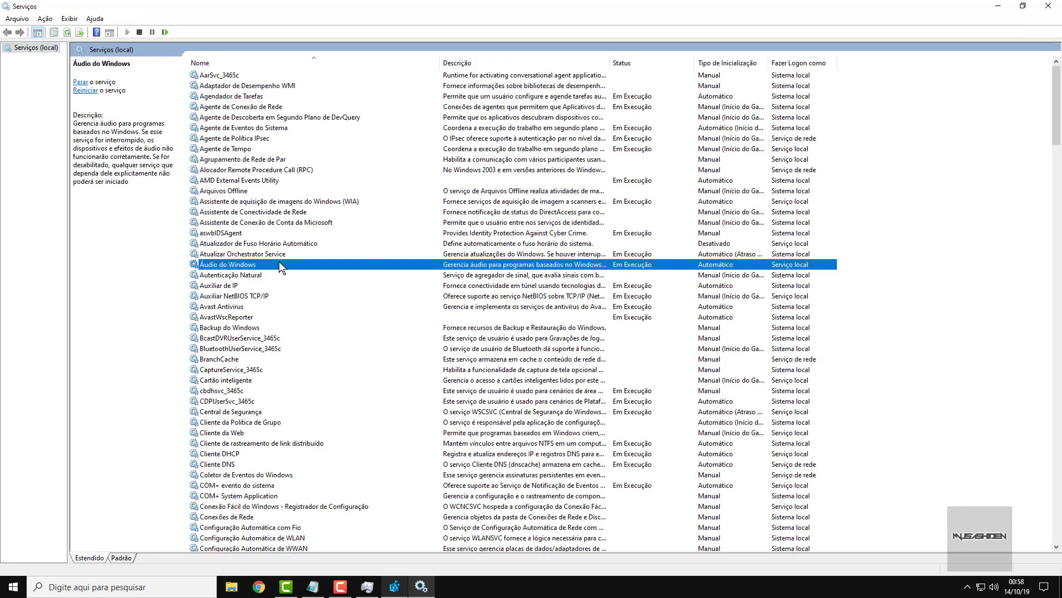
key(s)
scroll(271, 288, down, 12)
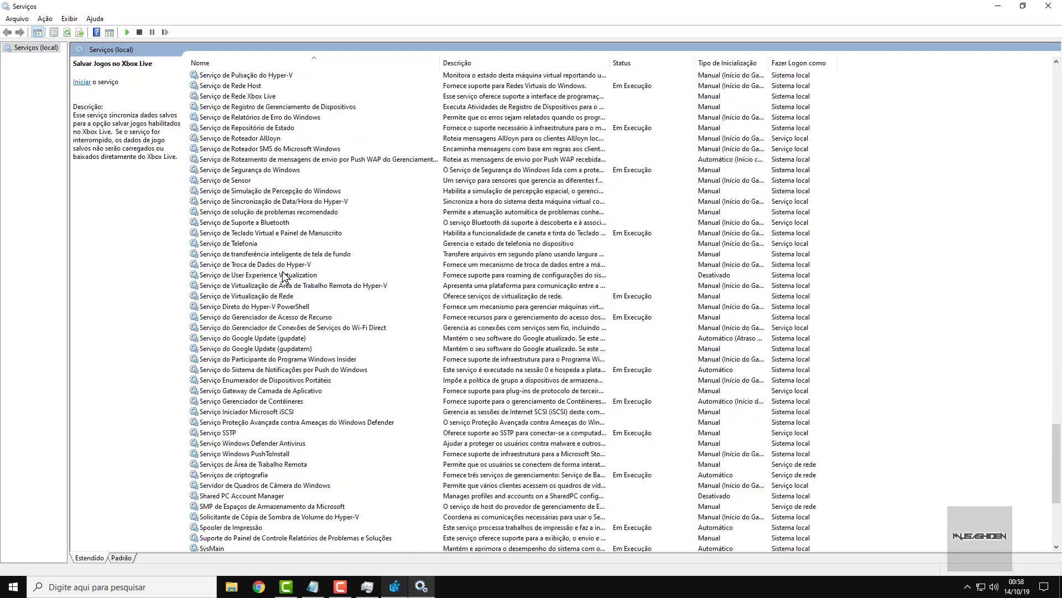
double_click(210, 319)
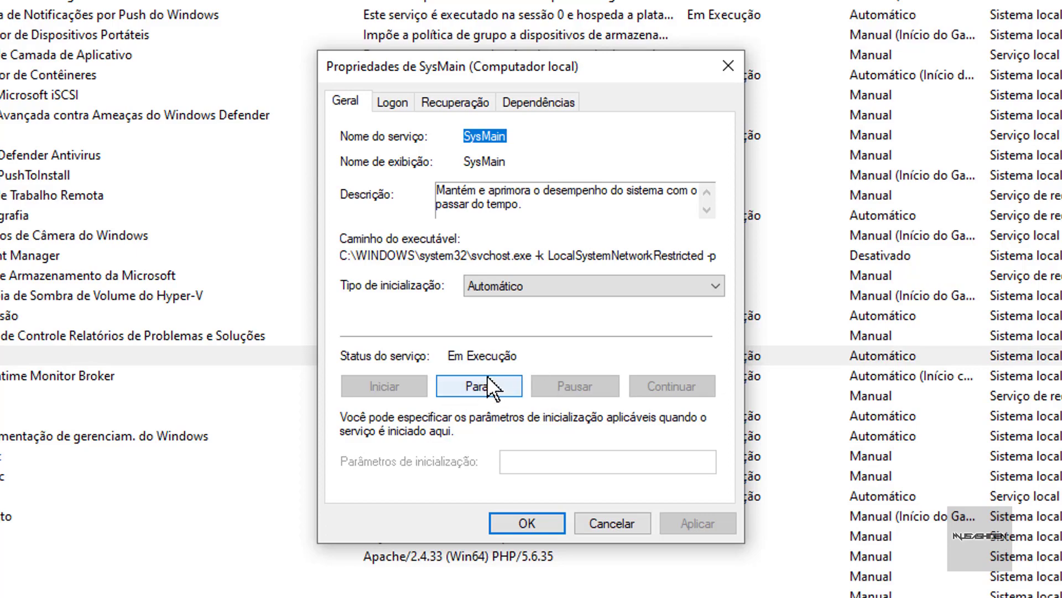
click(492, 386)
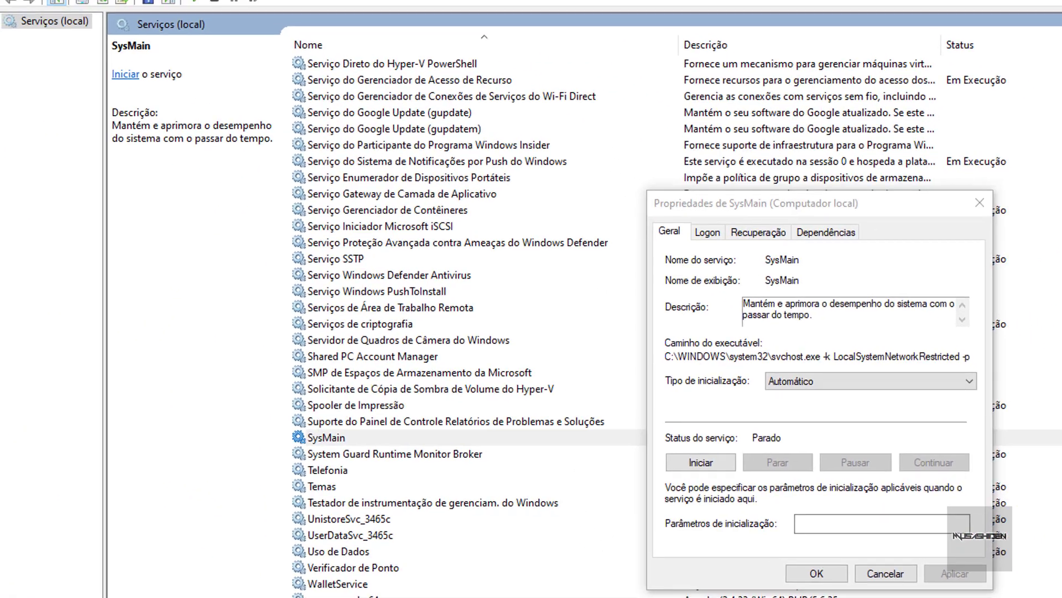
Review the running processes' CPU and memory usage in Gerenciador de Tarefas with SysMain stopped, and close it
key(ctrl+shift+Escape)
click(631, 126)
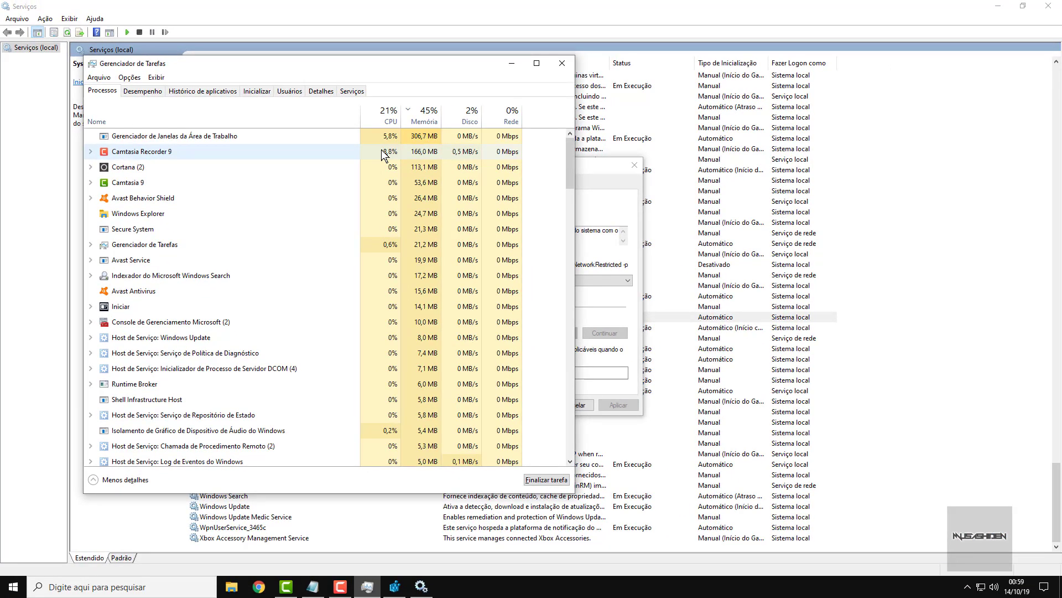
click(562, 63)
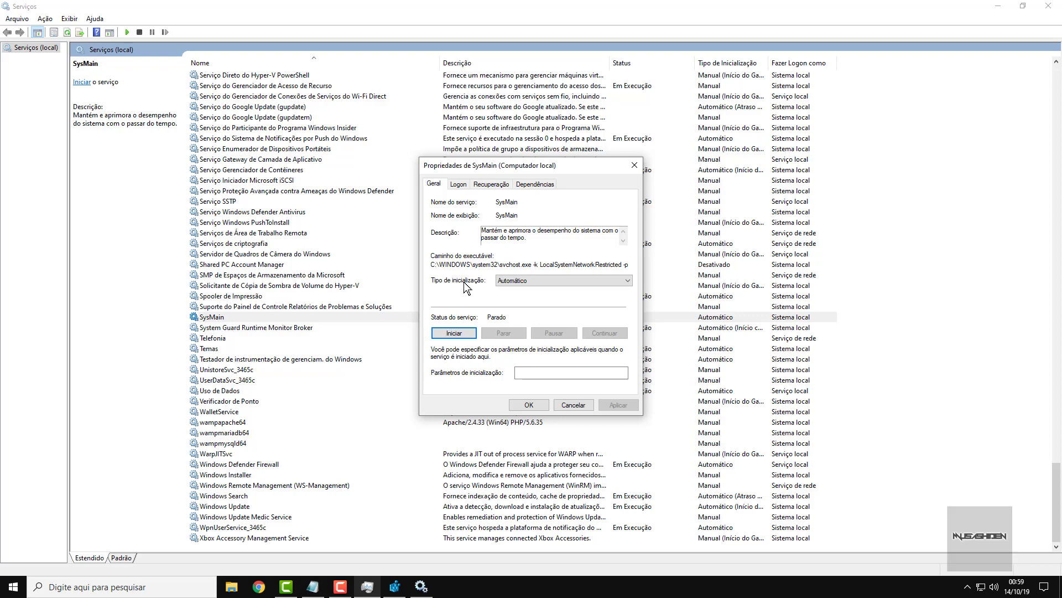
Set the SysMain service's startup type to Desativado
click(539, 281)
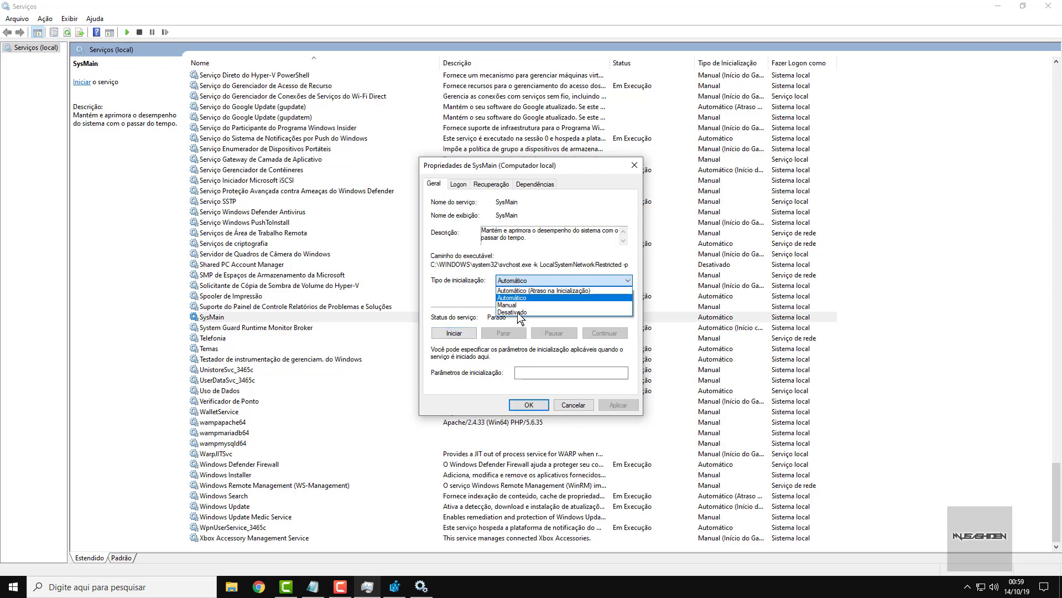
click(537, 311)
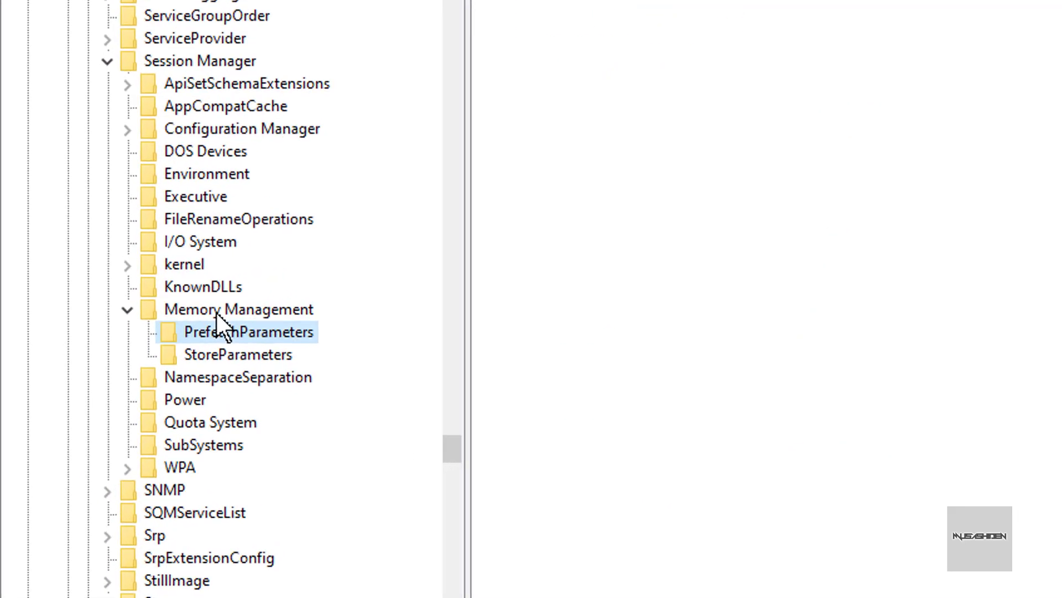
Create a 32-bit DWORD value named ClearPageFileAtShutdown in the Memory Management key of Session Manager
click(261, 309)
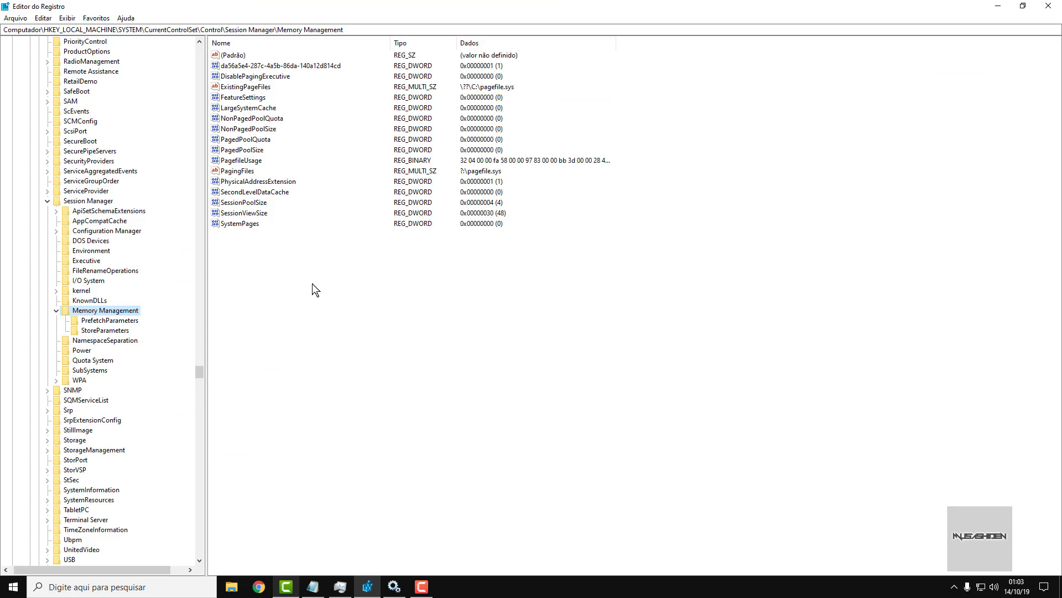
right_click(312, 283)
mouse_move(373, 293)
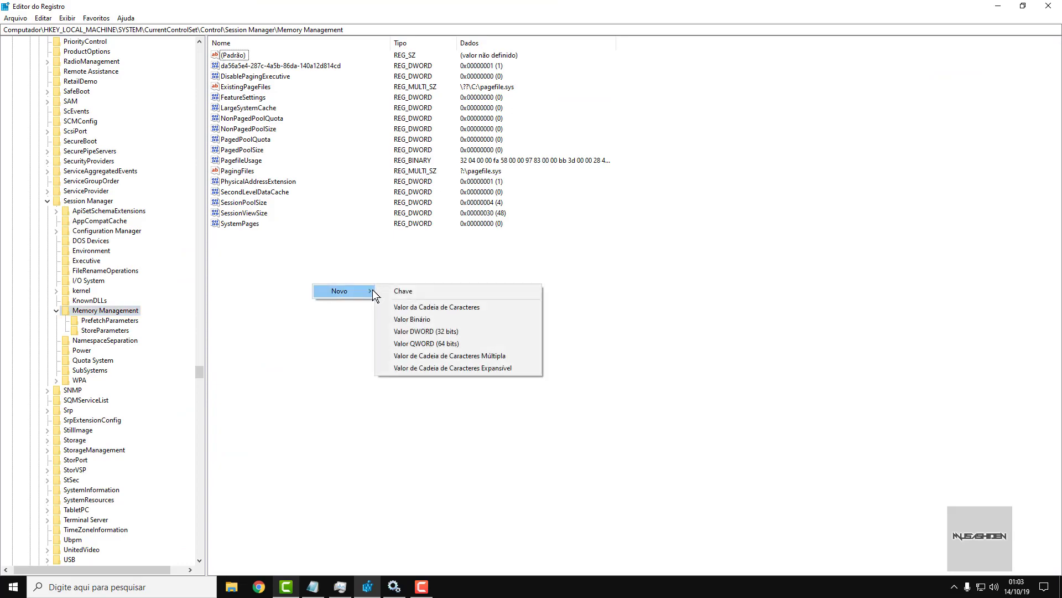
click(447, 331)
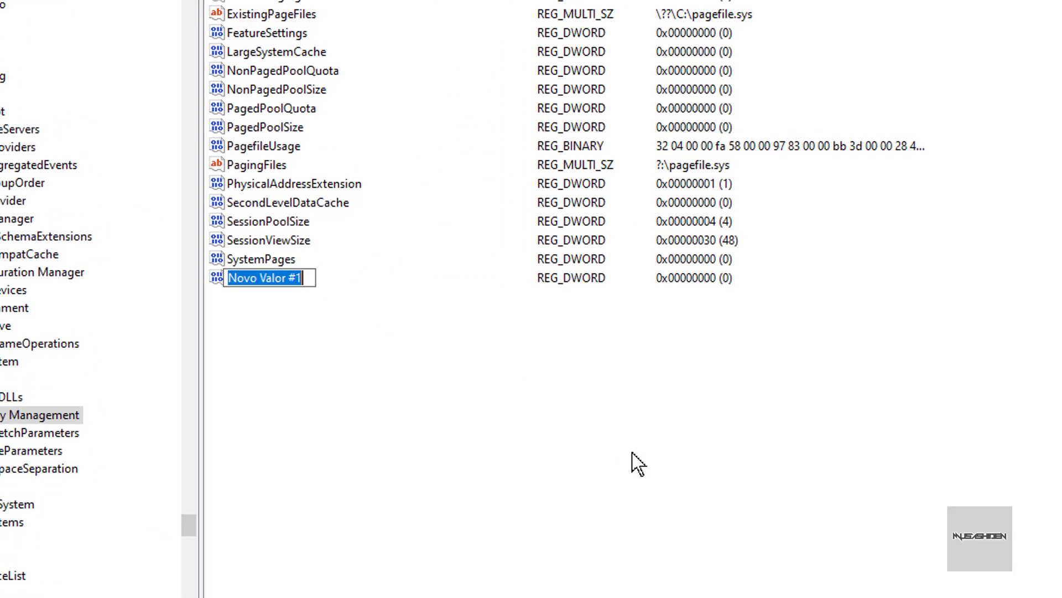
text(ClearPageFileAtShutdown)
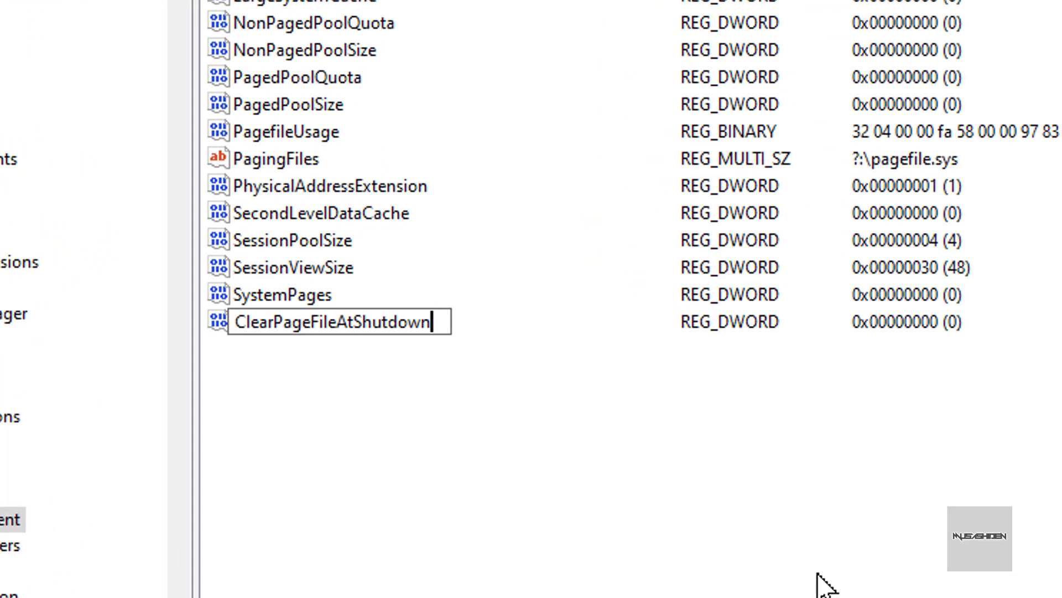
key(Return)
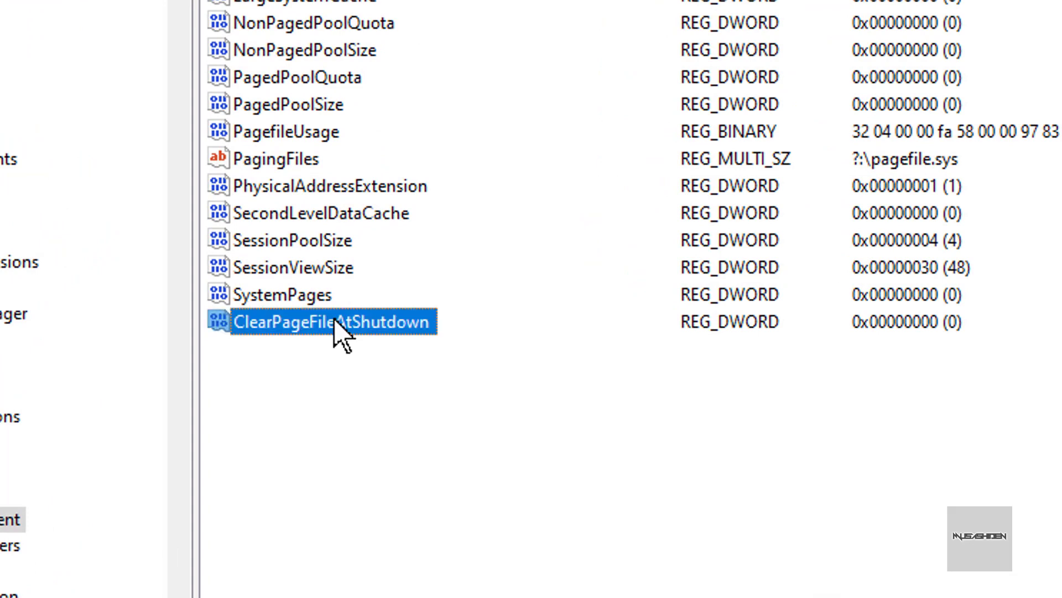
Set the ClearPageFileAtShutdown value's data to 1
double_click(334, 321)
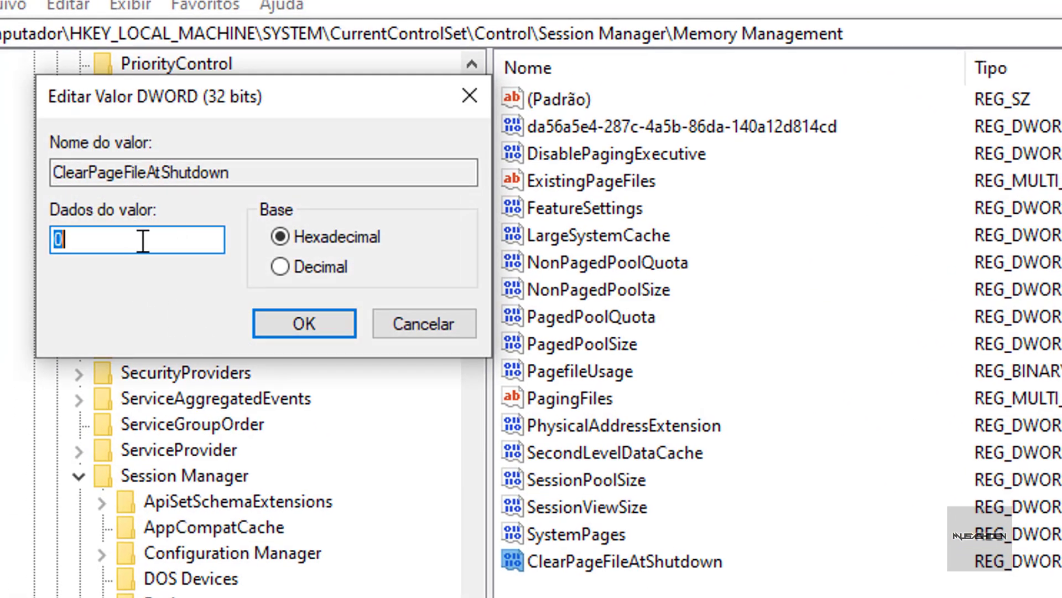
text(1)
key(Return)
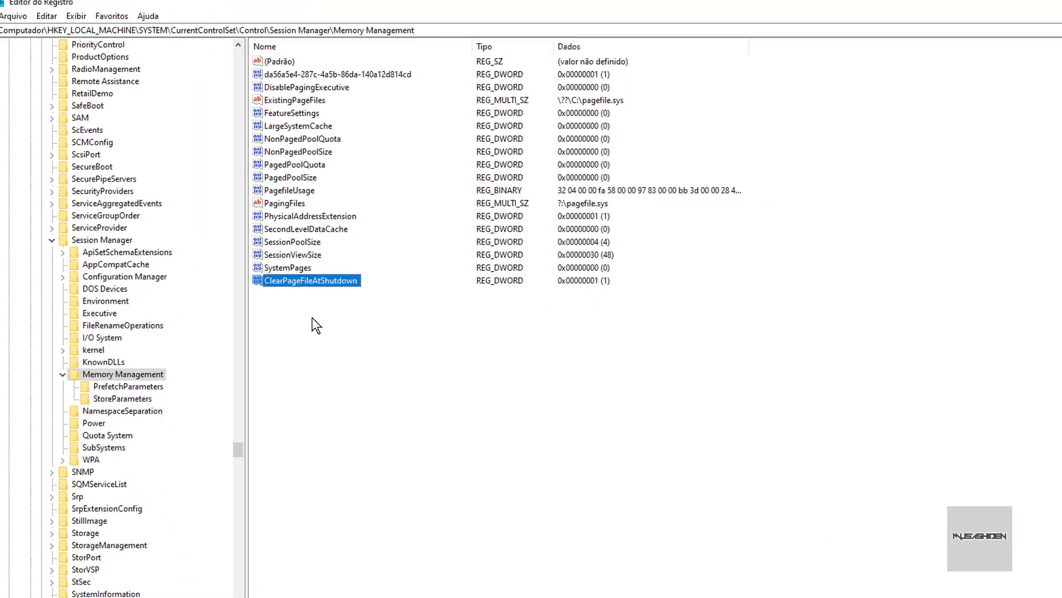
click(242, 240)
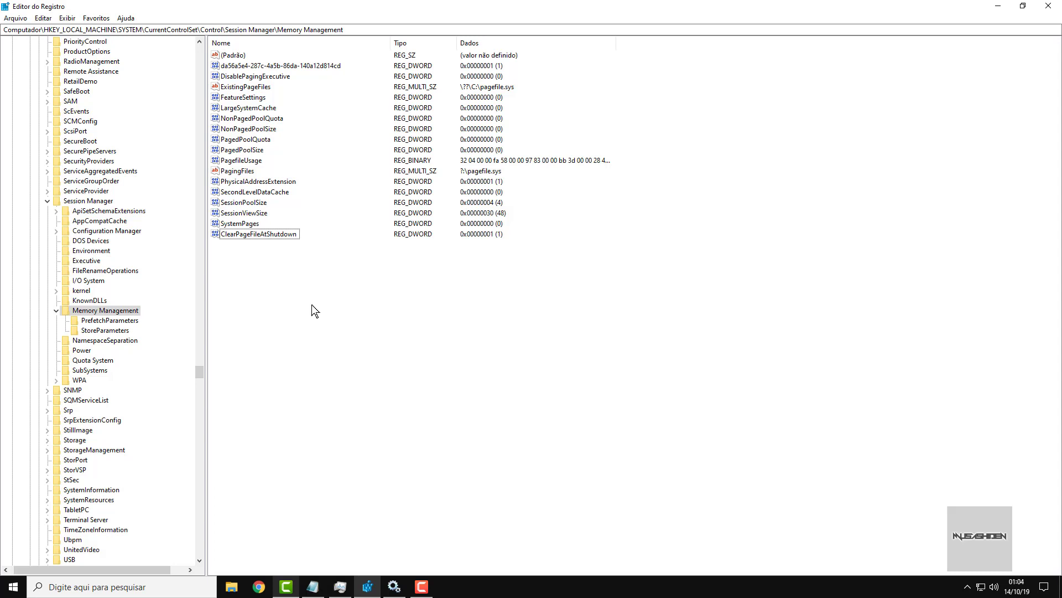
Delete the ClearPageFileAtShutdown value from the Memory Management key
click(252, 235)
right_click(276, 235)
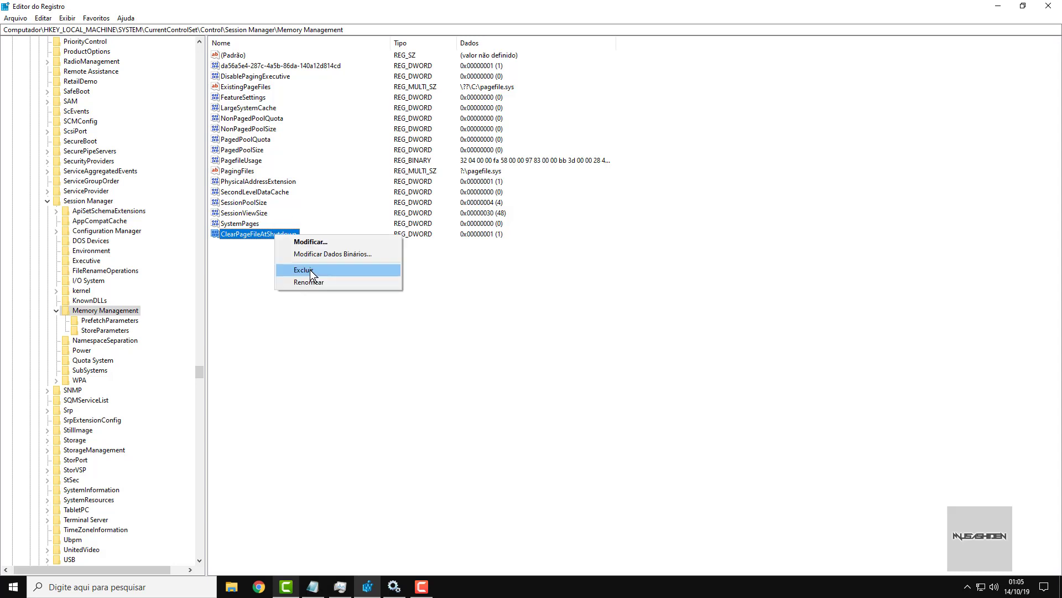
click(310, 270)
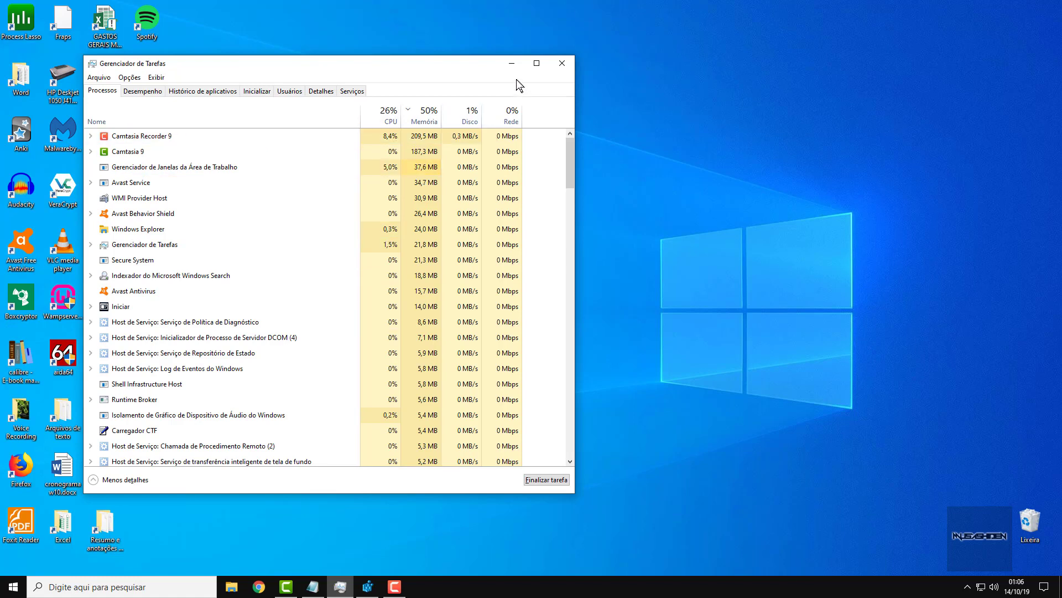
Search Windows for gpedit.msc, open the Editor de Política de Grupo Local, and widen its console tree
click(512, 63)
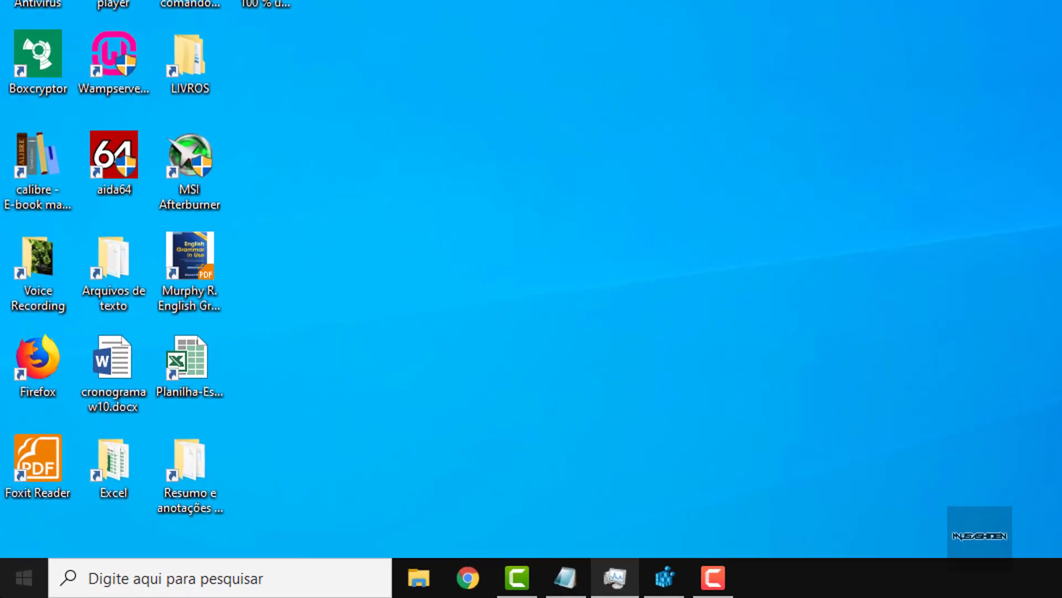
key(super)
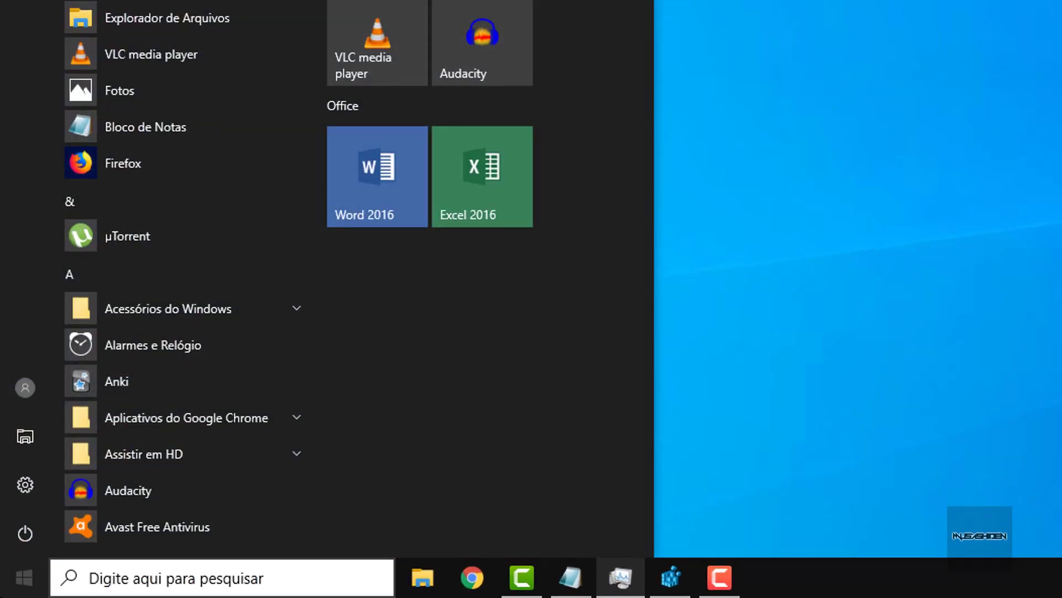
text(gped)
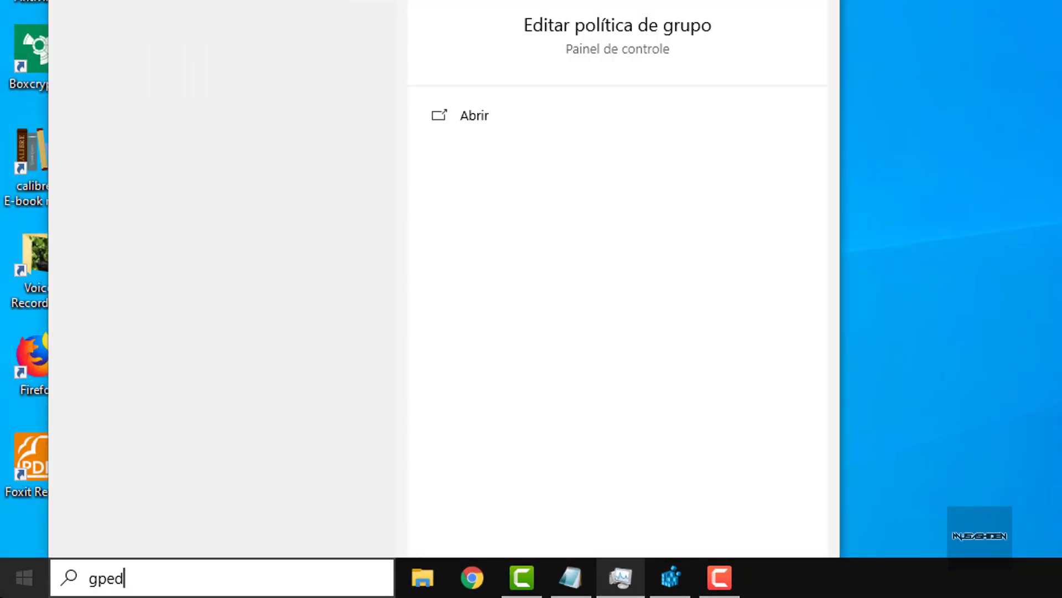
text(it.mscv)
key(BackSpace)
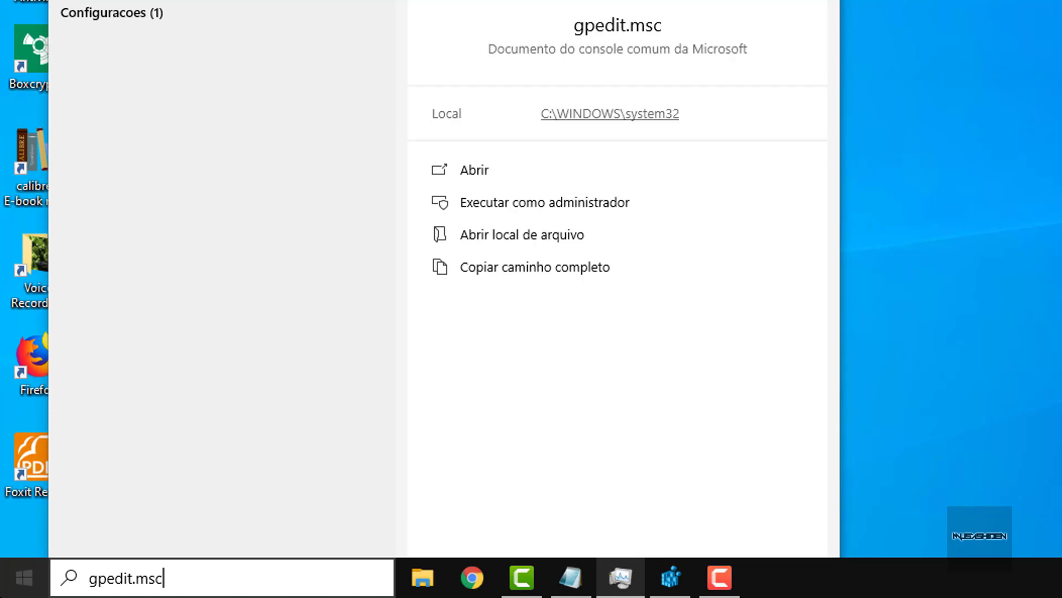
key(Return)
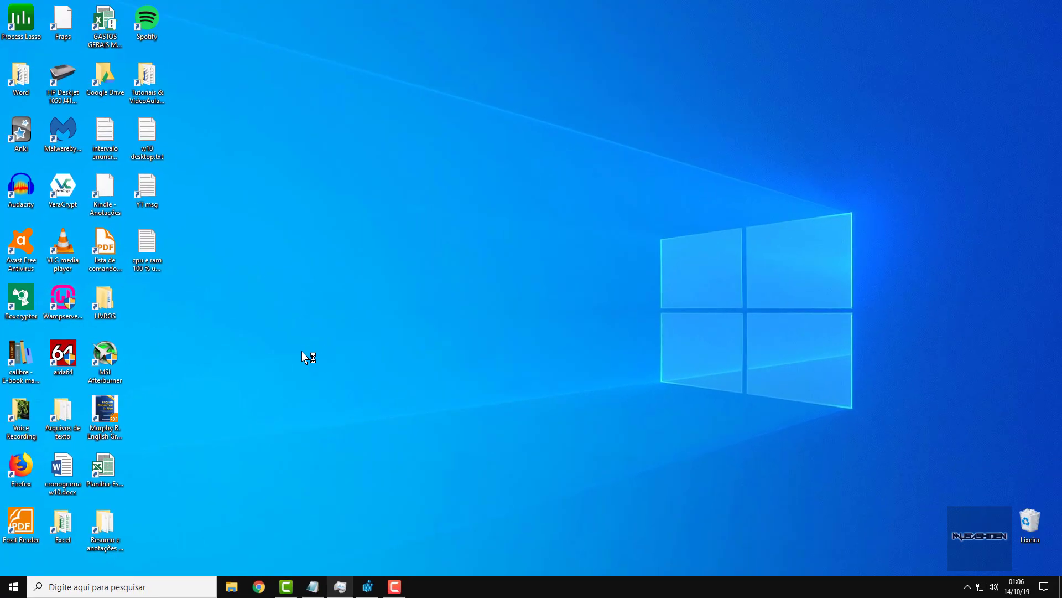
click(466, 93)
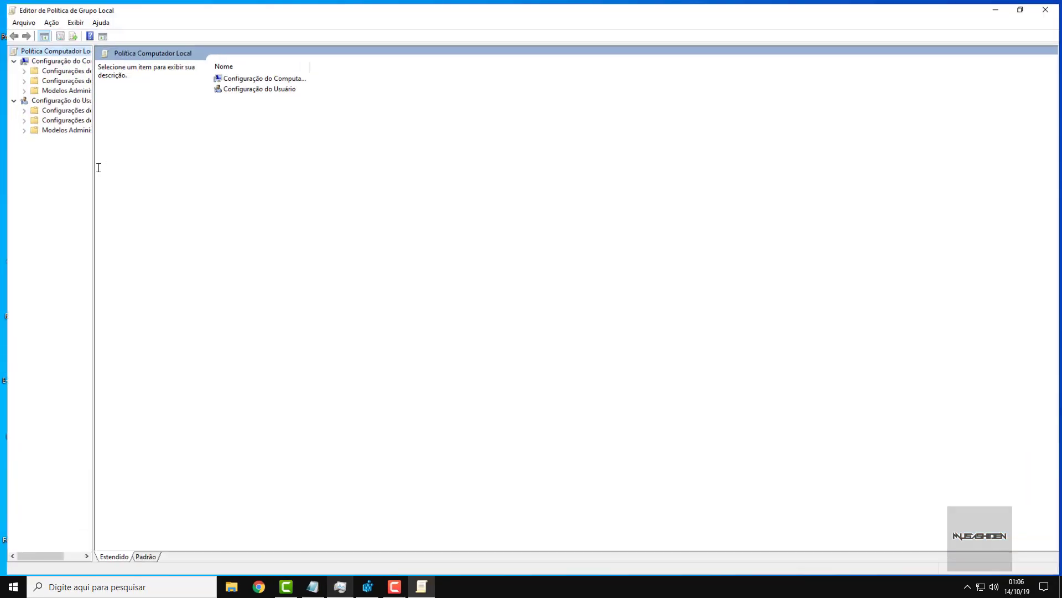
drag(88, 166, 182, 166)
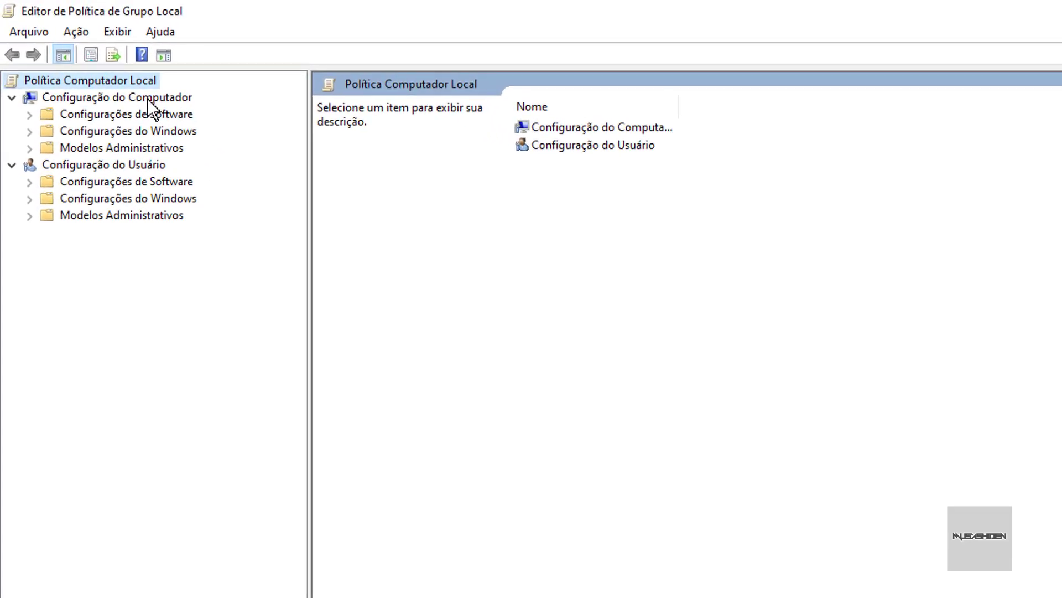
Examine the Windows Defender Antivirus policies in the computer's Modelos Administrativos, under Componentes do Windows, and close the policy editor
click(148, 100)
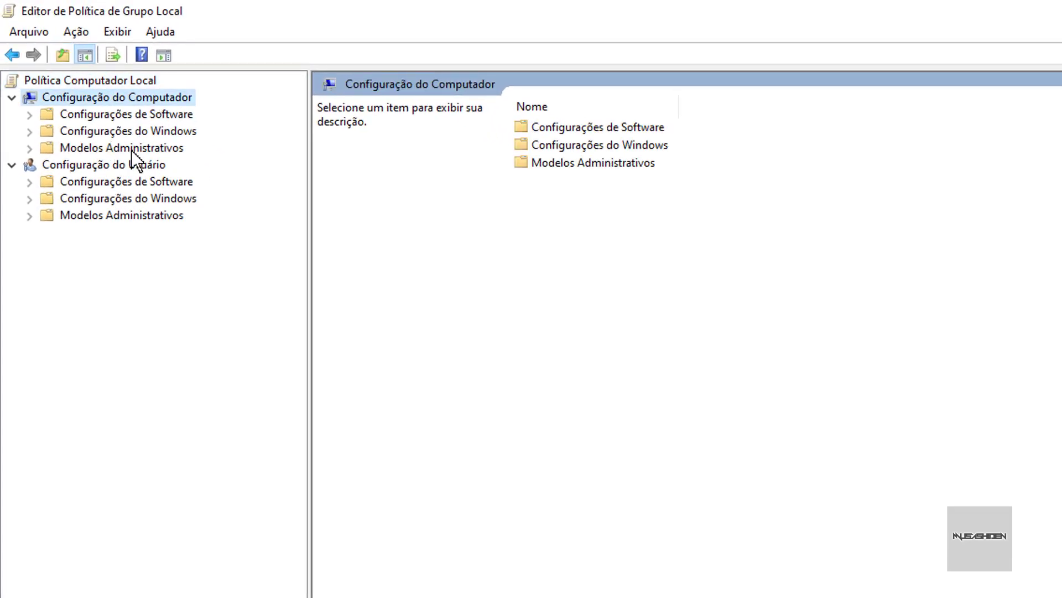
click(133, 148)
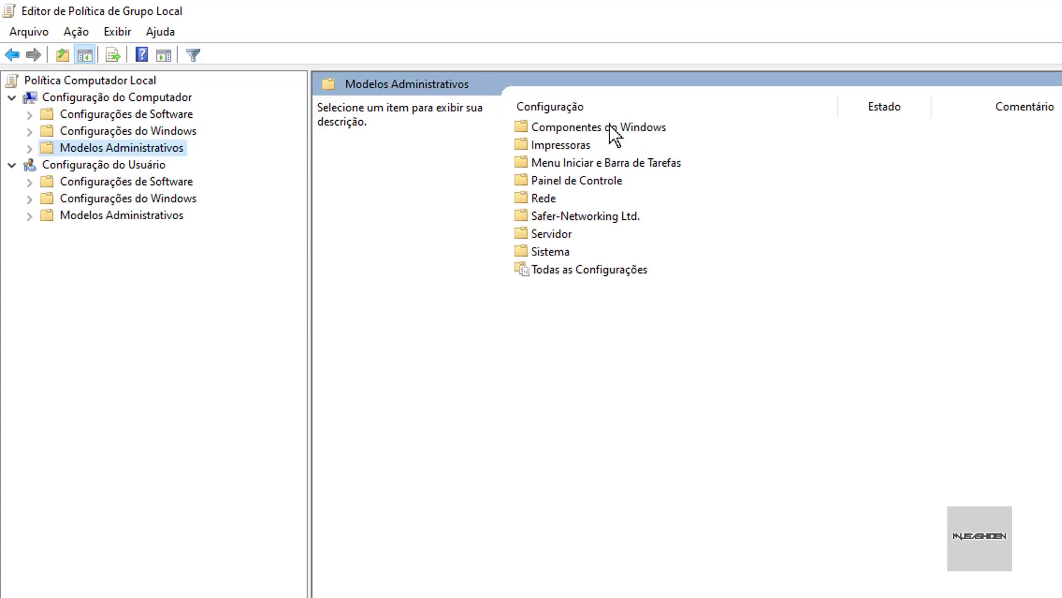
double_click(609, 125)
scroll(607, 175, down, 15)
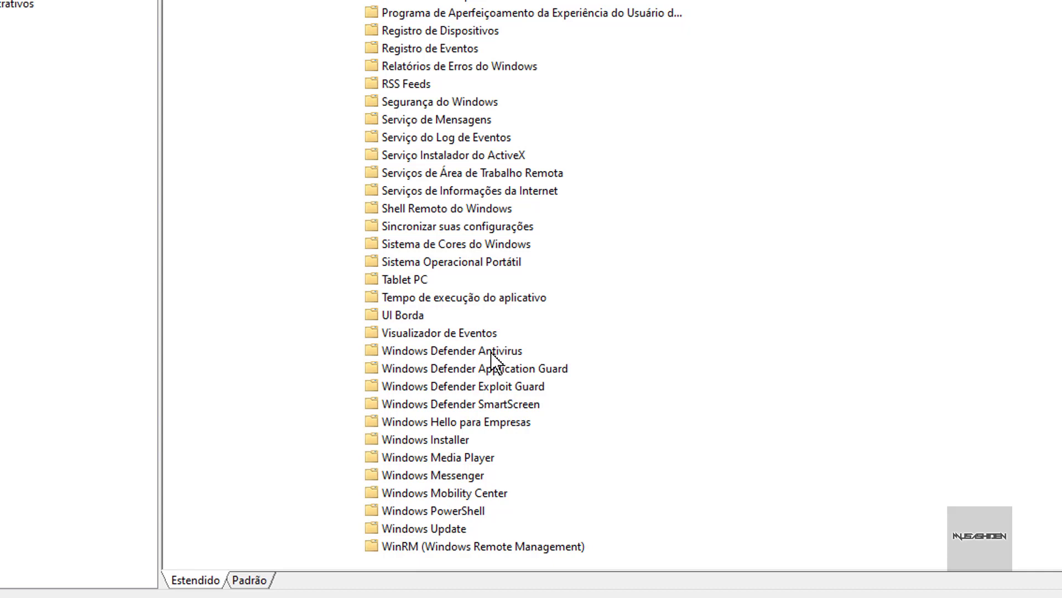
double_click(490, 350)
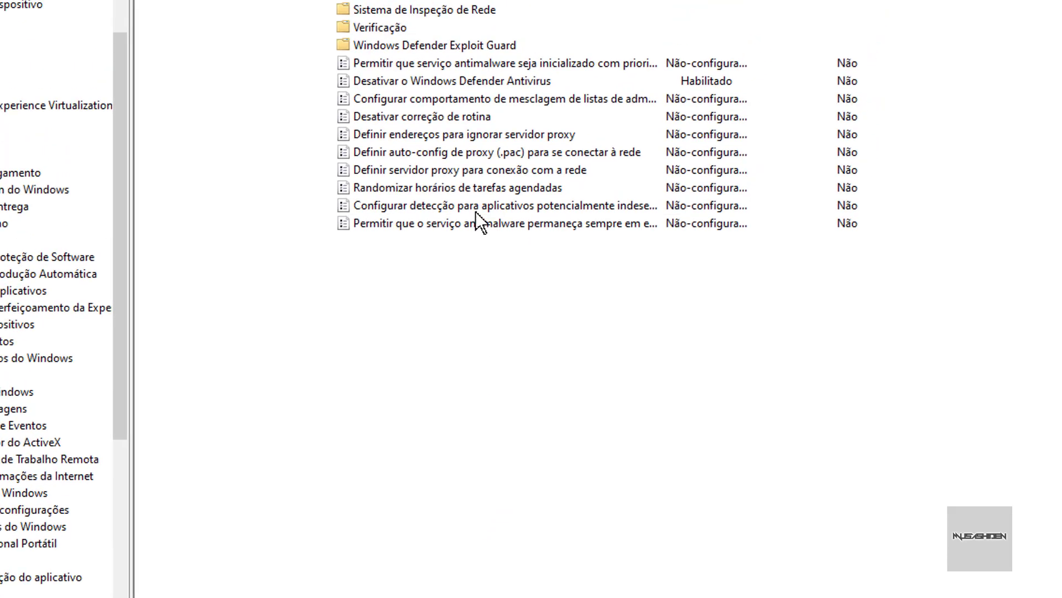
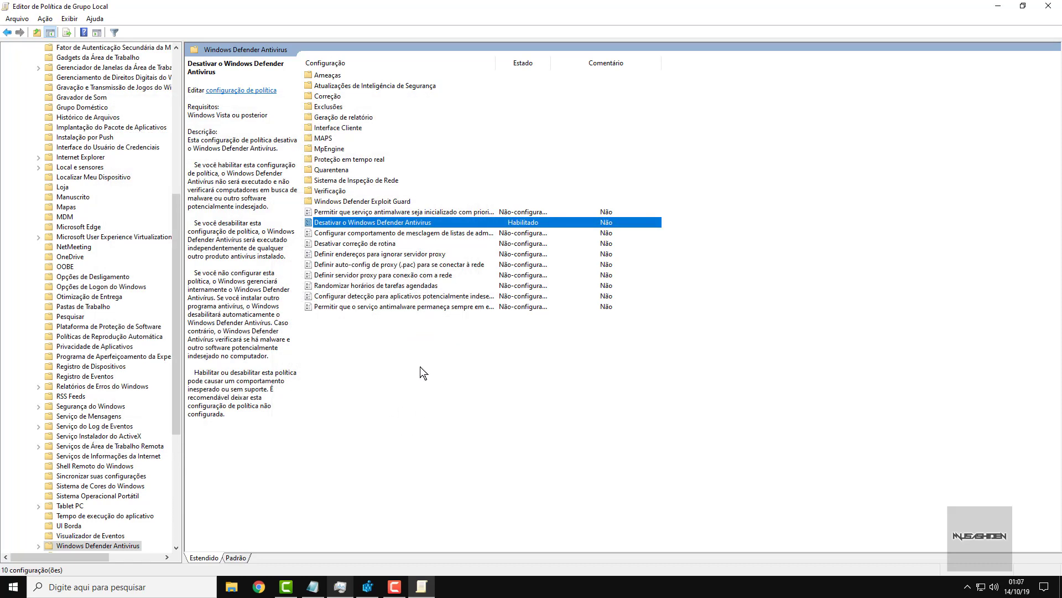
click(1049, 6)
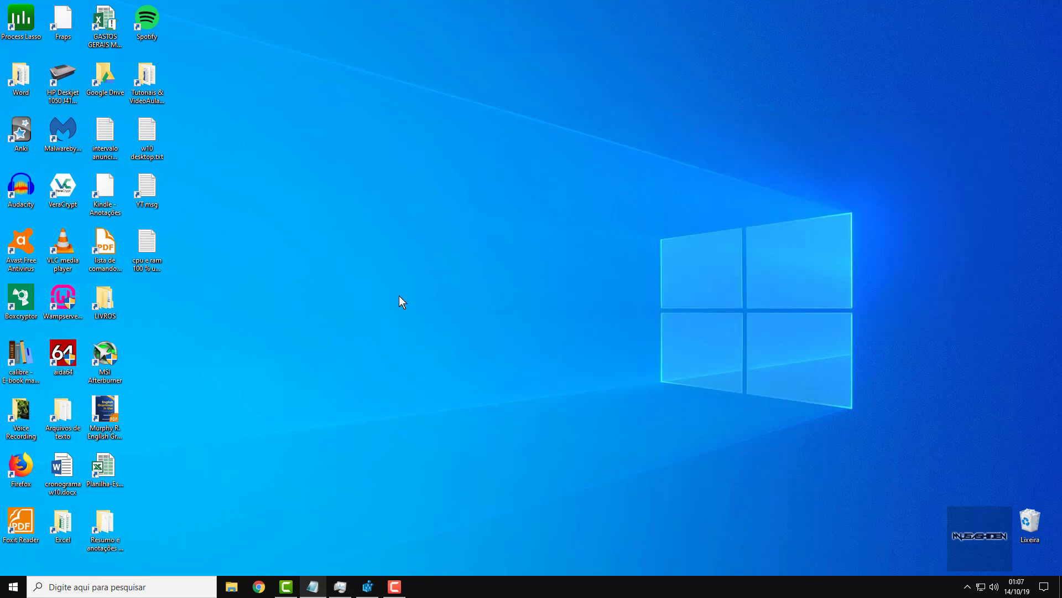
key(alt+Tab)
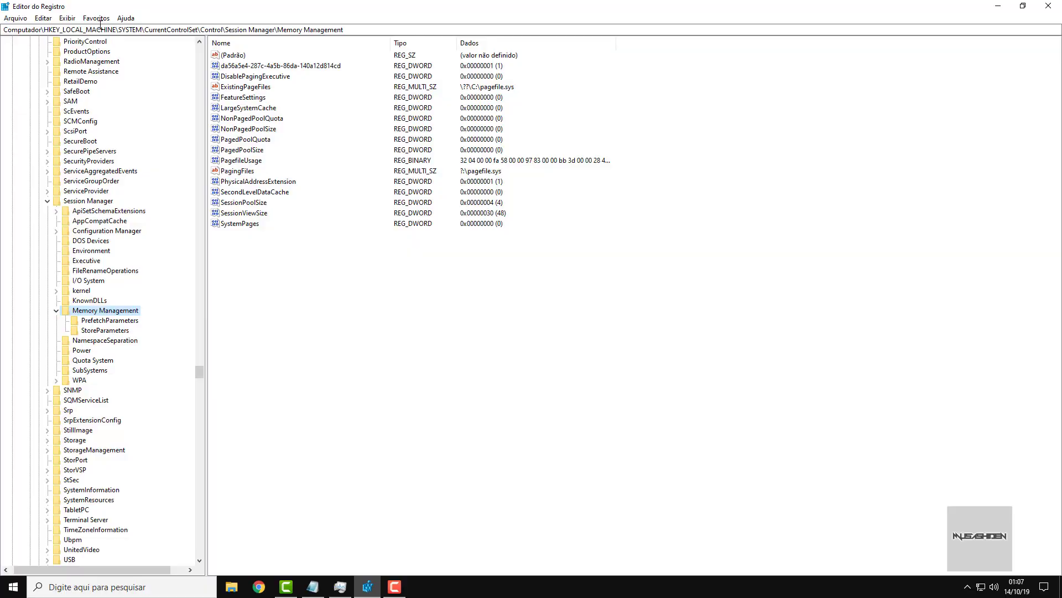
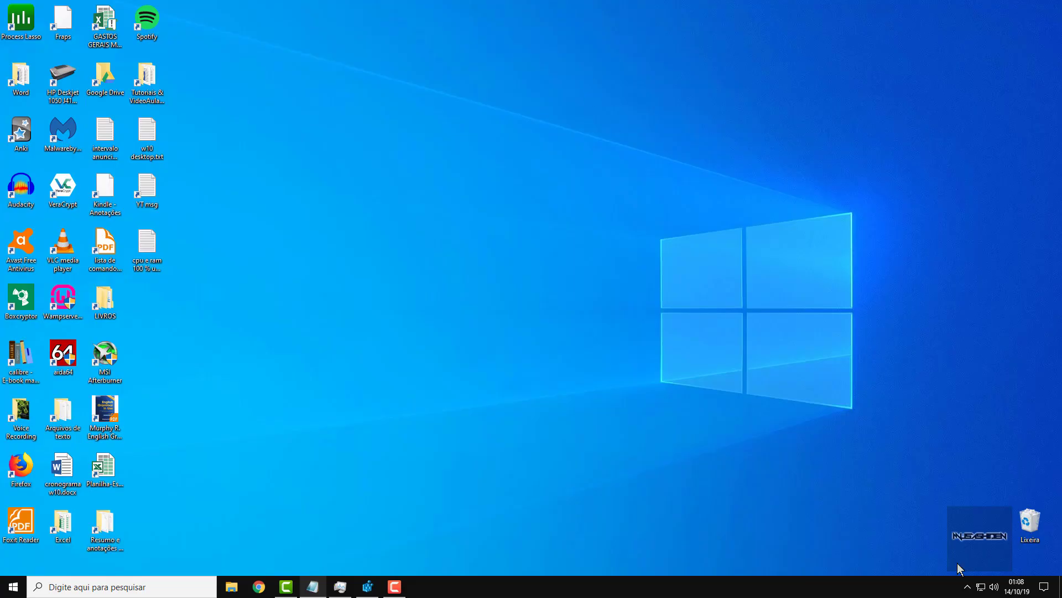
click(967, 586)
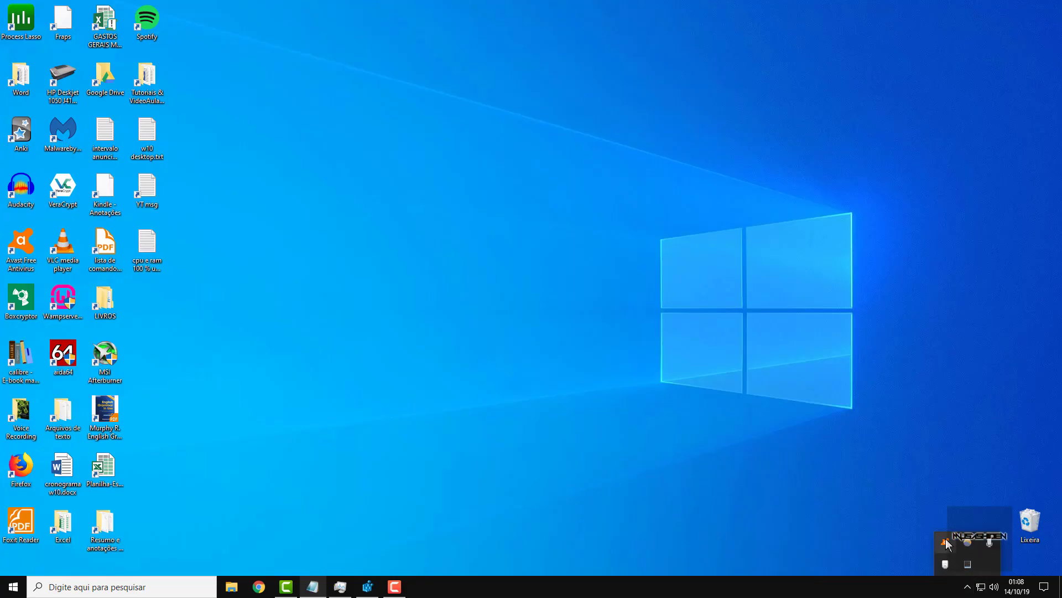
right_click(423, 212)
click(466, 244)
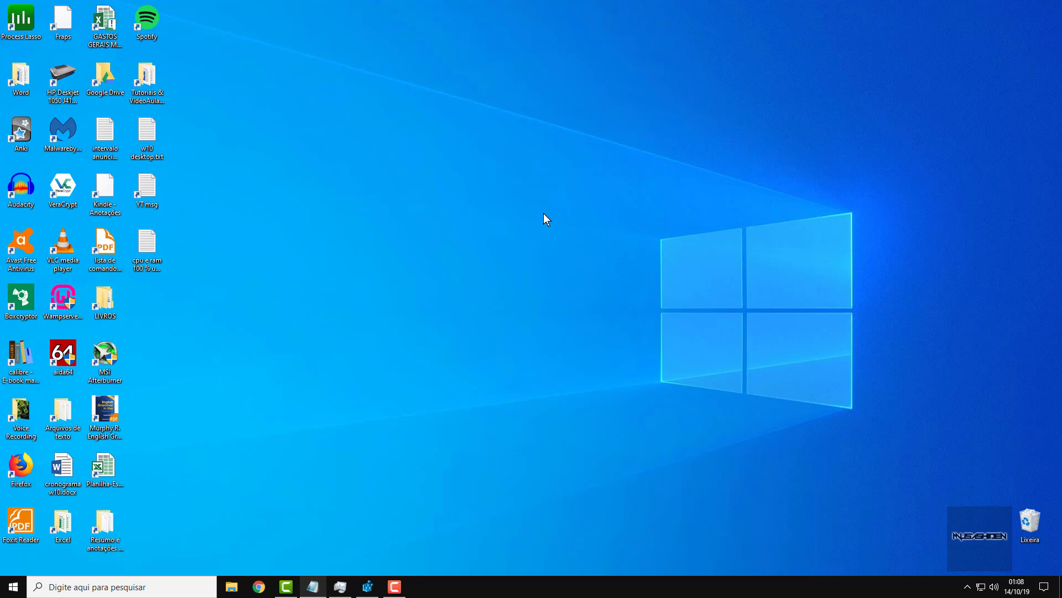
right_click(379, 235)
click(425, 268)
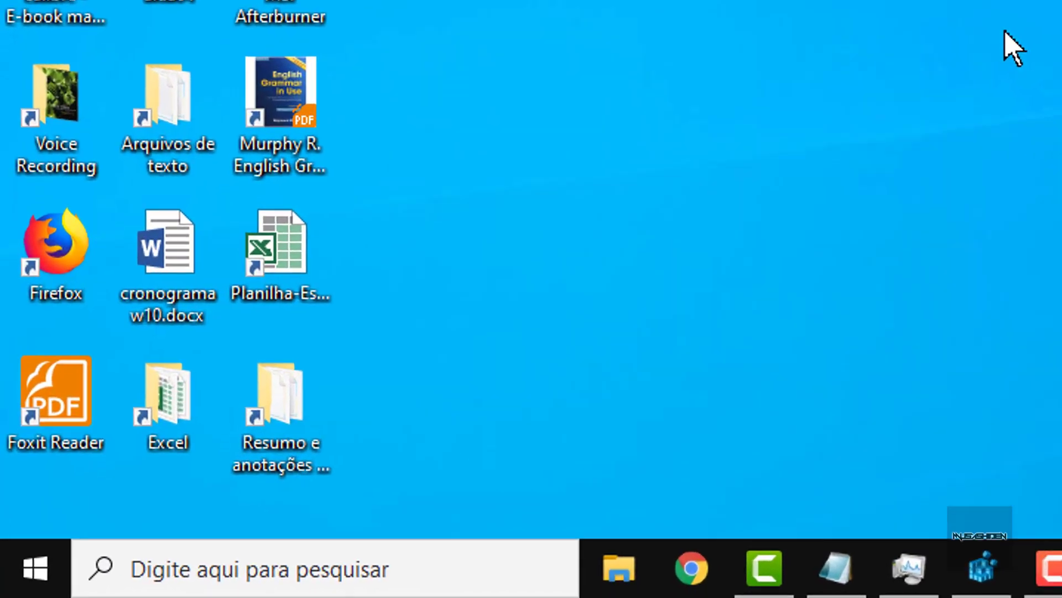
Run the command temp to open the Windows Temp folder, granting permanent access to it
key(super+r)
mouse_move(353, 579)
drag(246, 374, 126, 376)
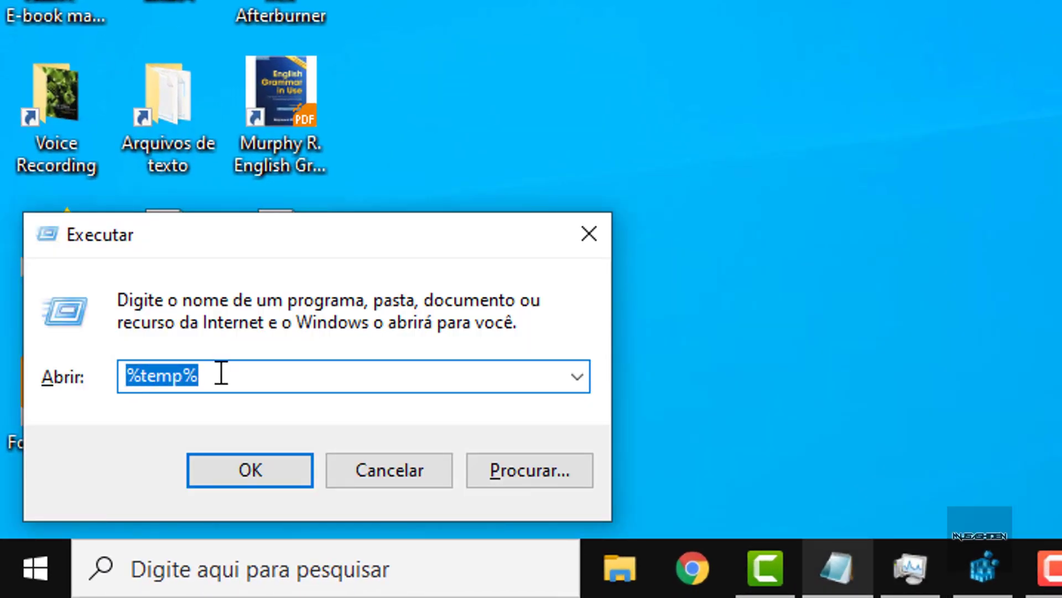
text(temp)
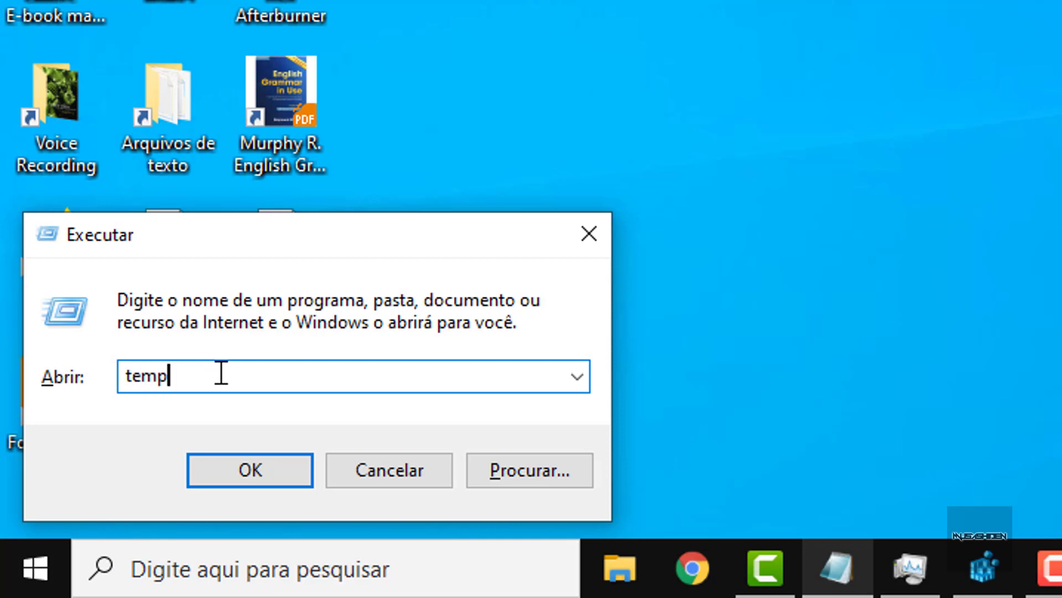
key(Return)
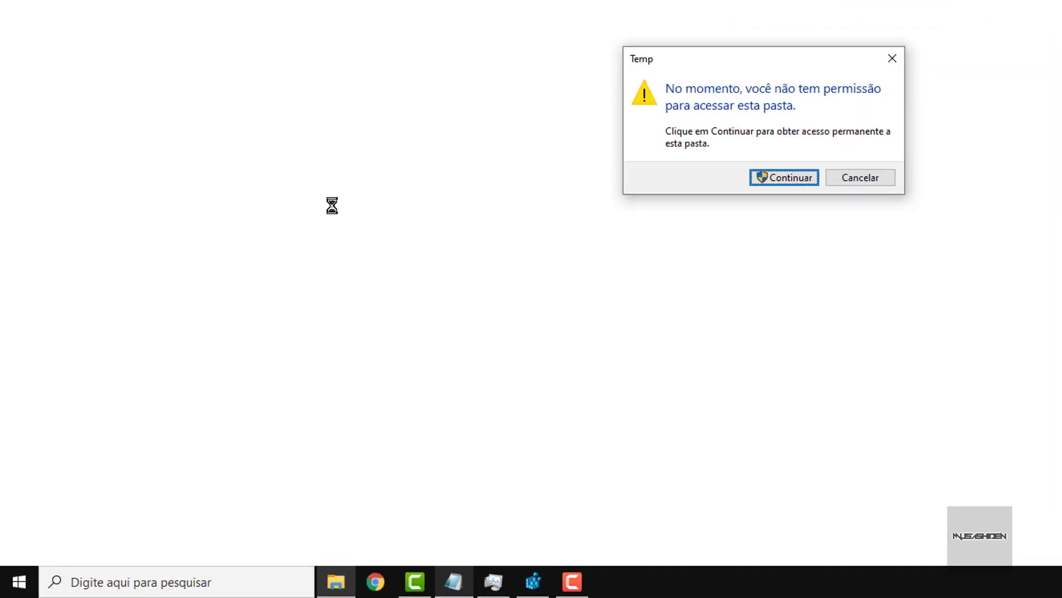
key(Return)
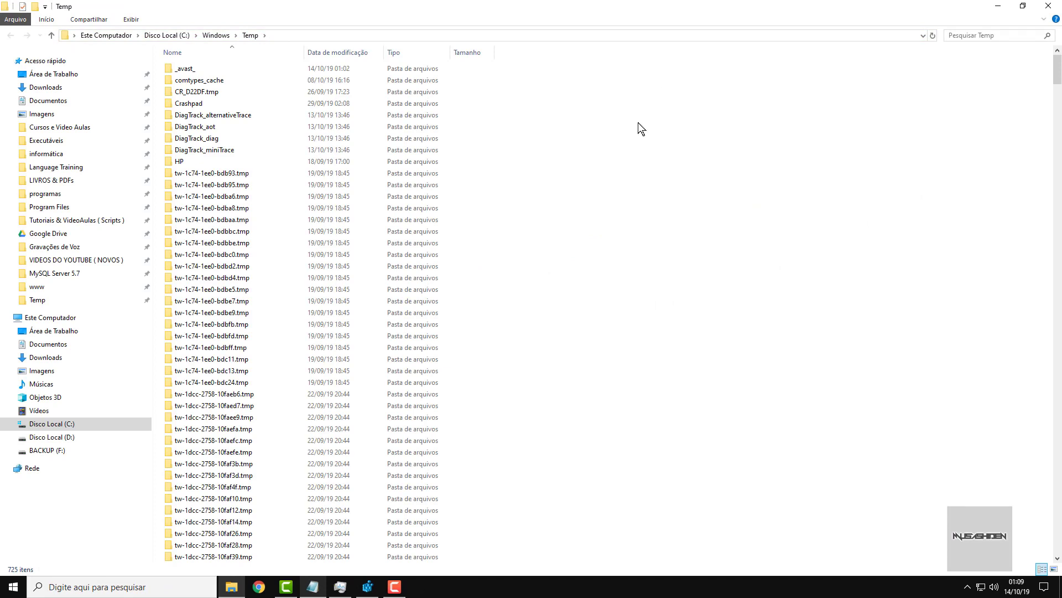
Try to delete all items in the Windows Temp folder, and close the folder window
key(ctrl+a)
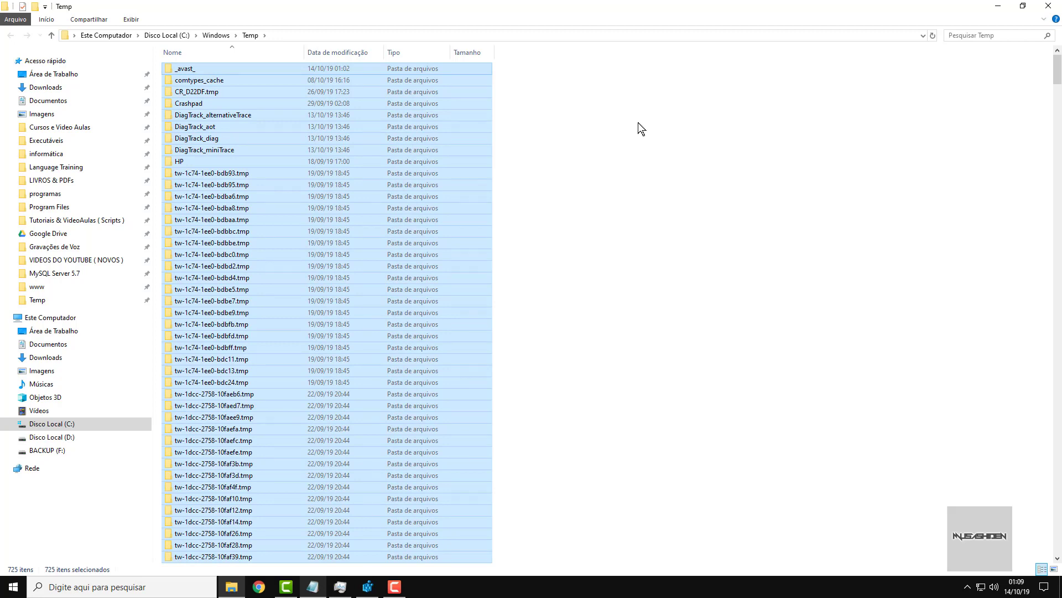
key(Delete)
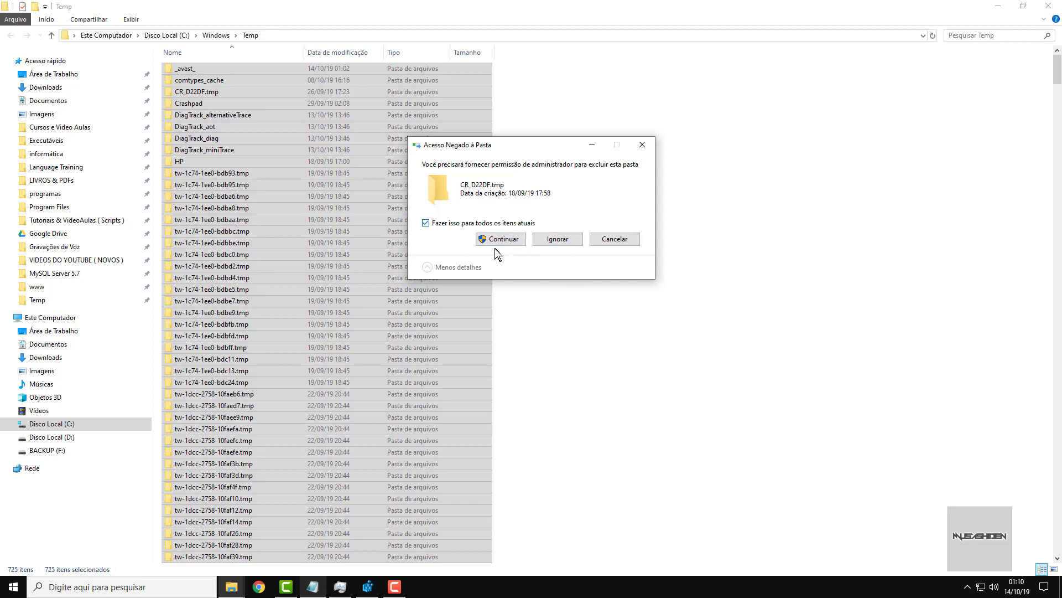
click(629, 244)
click(1049, 6)
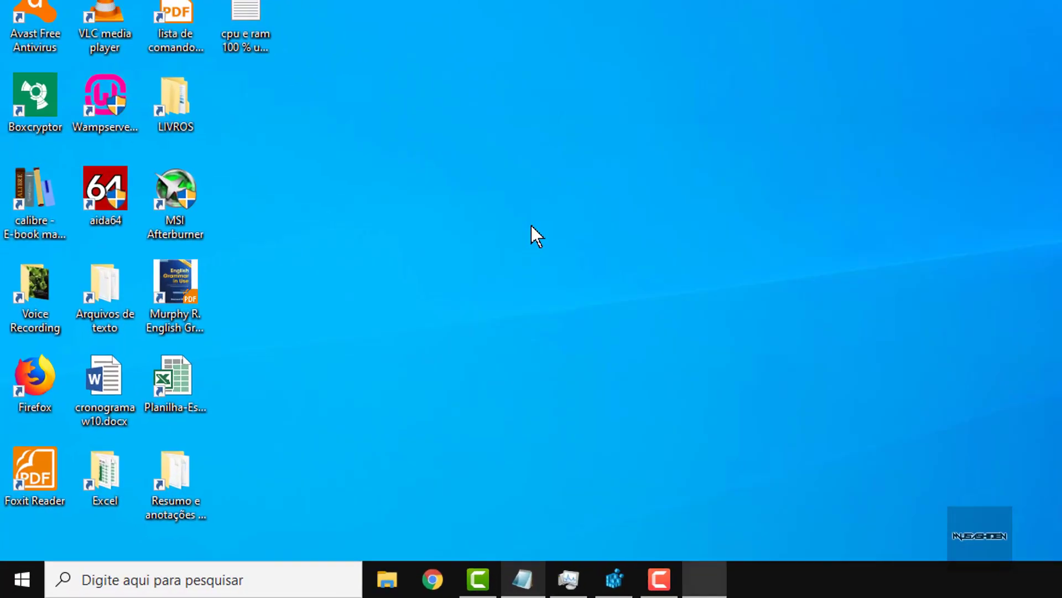
Run the command %temp% to open the user's local Temp folder
key(super+r)
text(%temp%)
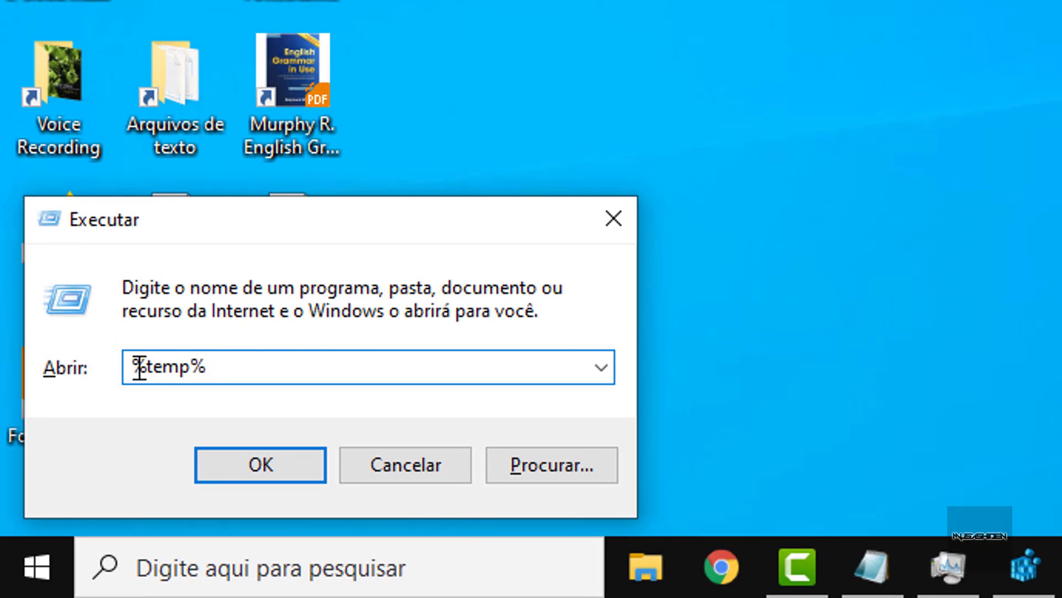
drag(133, 364, 240, 372)
click(236, 367)
key(Return)
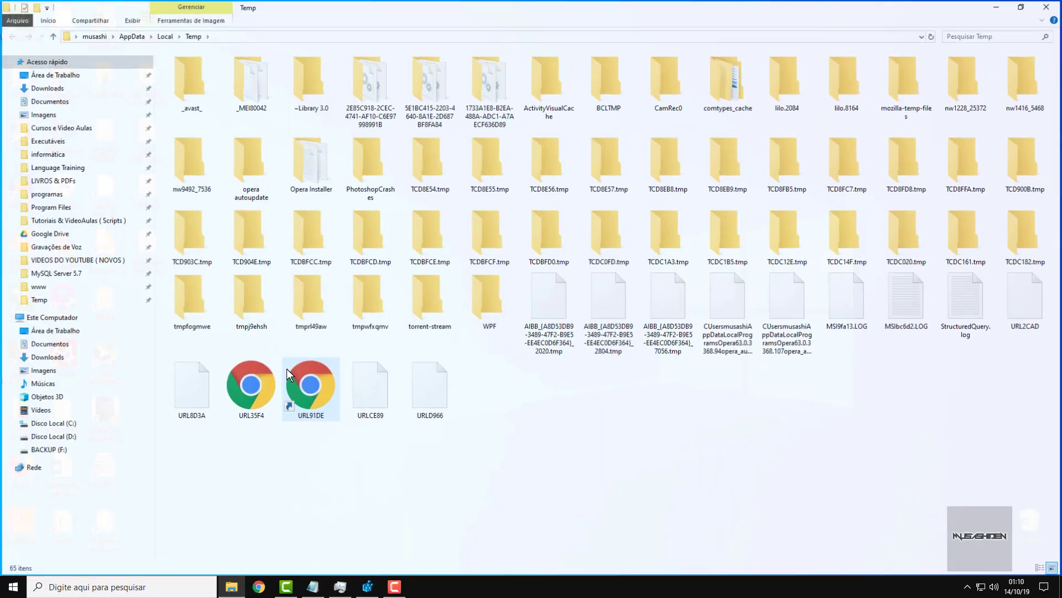
Select all items in the user's Temp folder, check their combined properties, and close the folder window
drag(182, 455, 1054, 58)
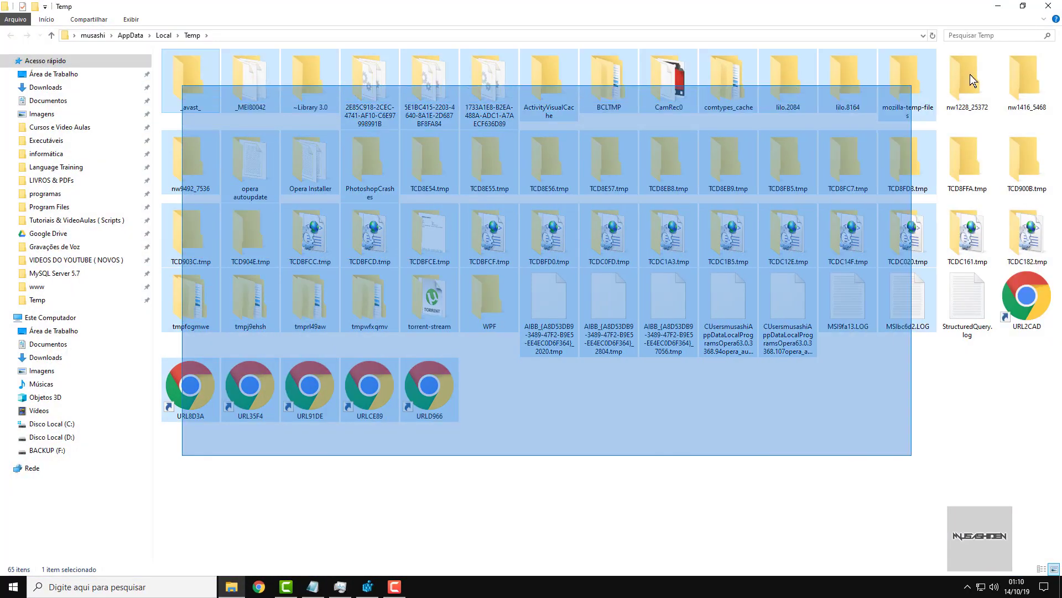
right_click(620, 97)
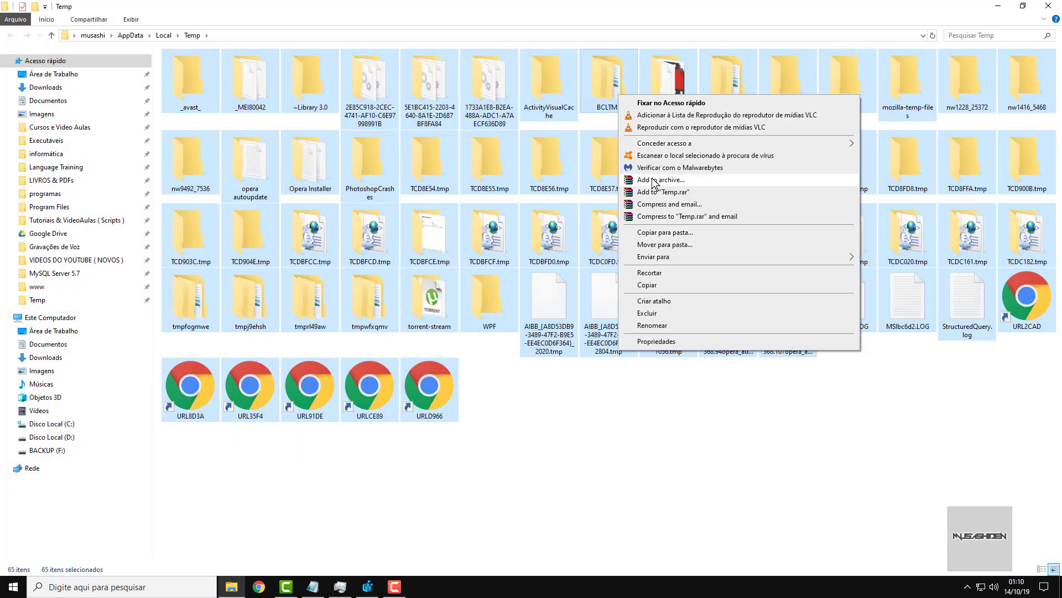
click(656, 341)
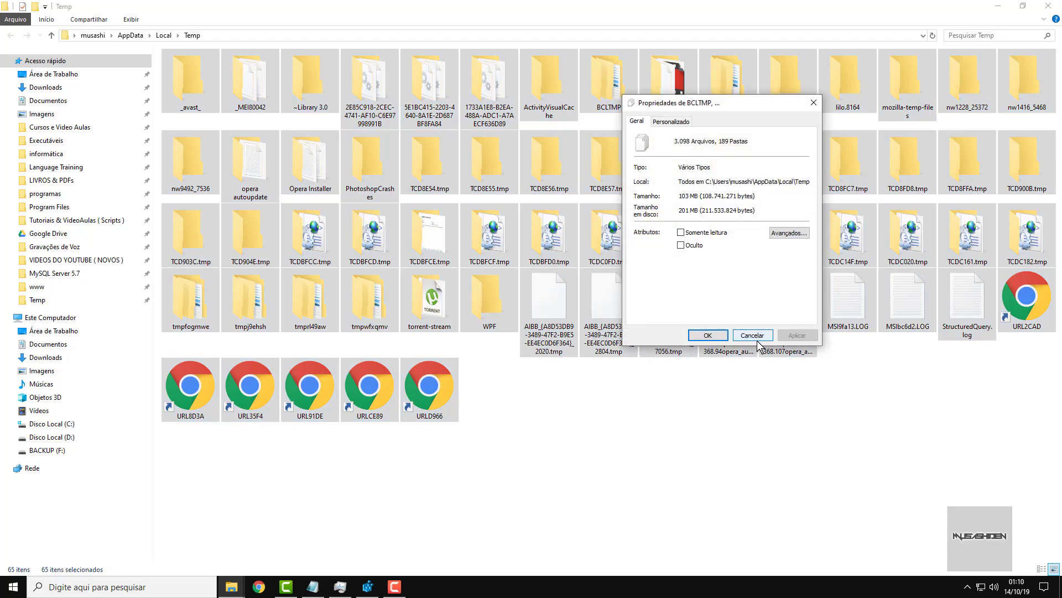
click(760, 341)
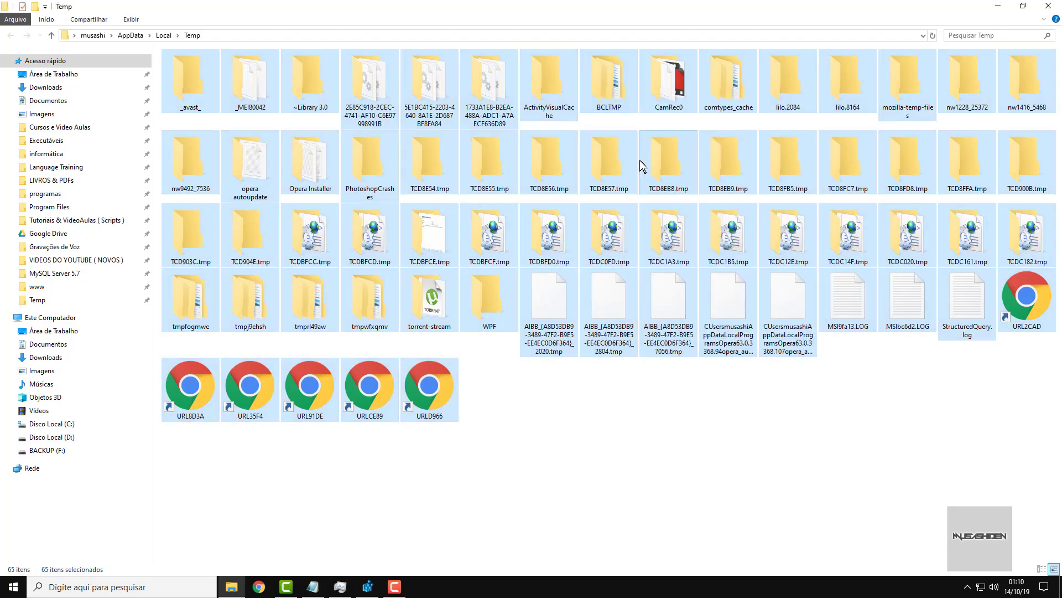
right_click(641, 162)
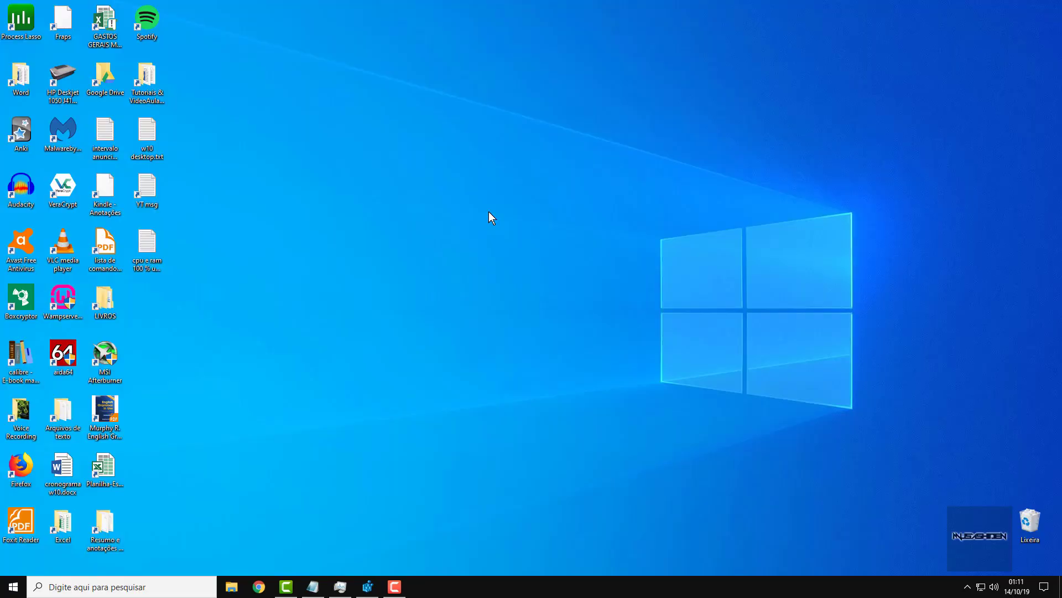
Run the command Prefetch to open the Windows Prefetch folder, granting permanent access to it
key(super+r)
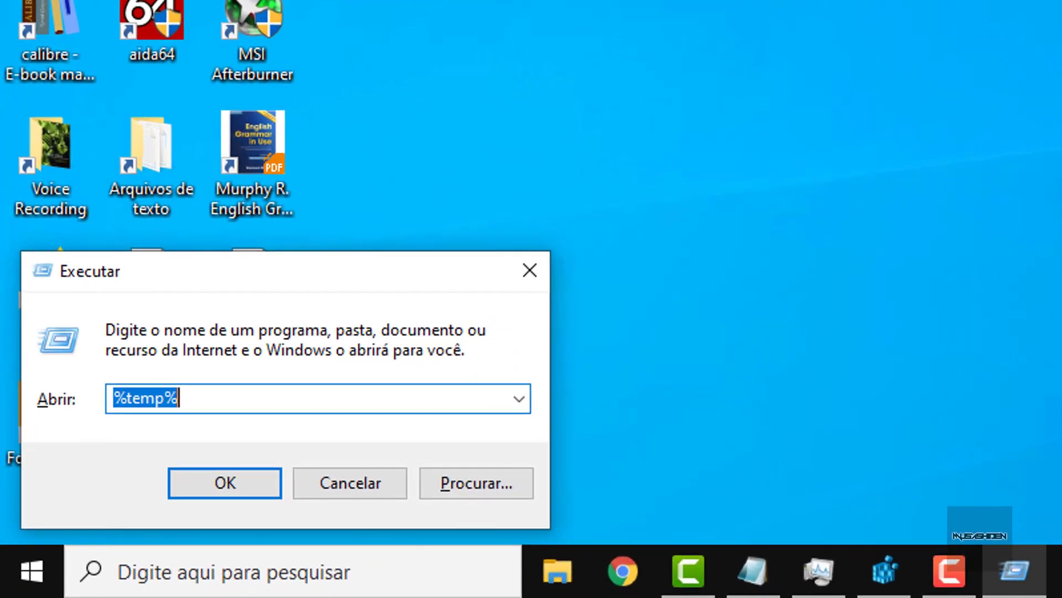
text(Prefetch)
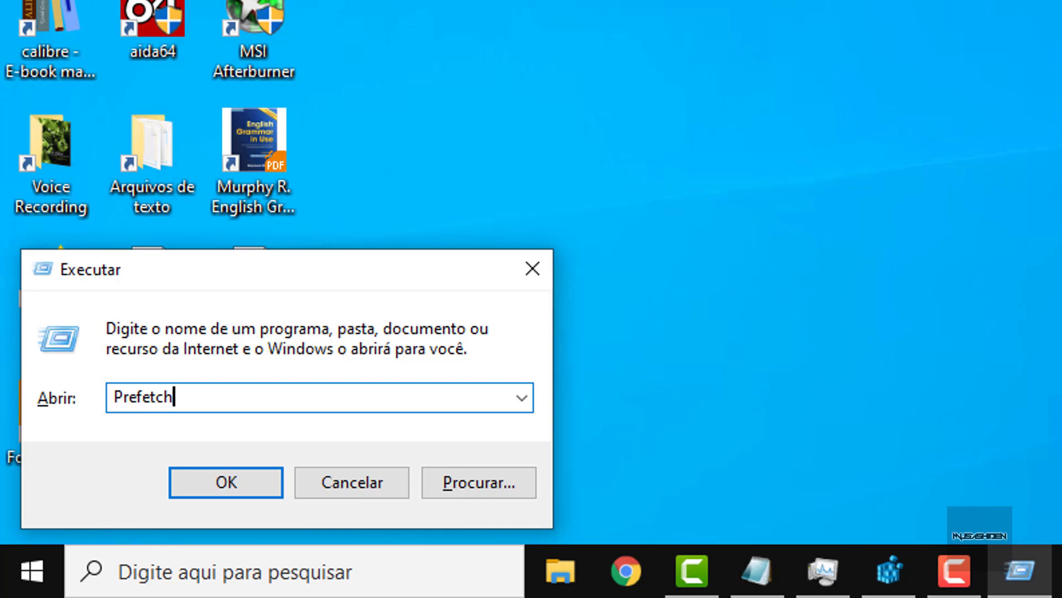
key(Return)
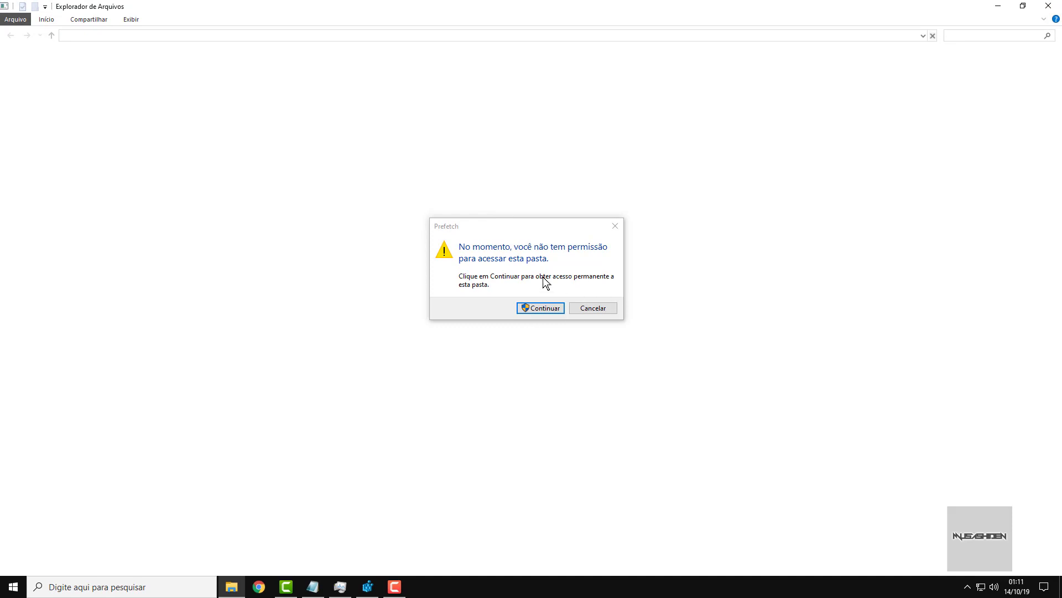
click(526, 311)
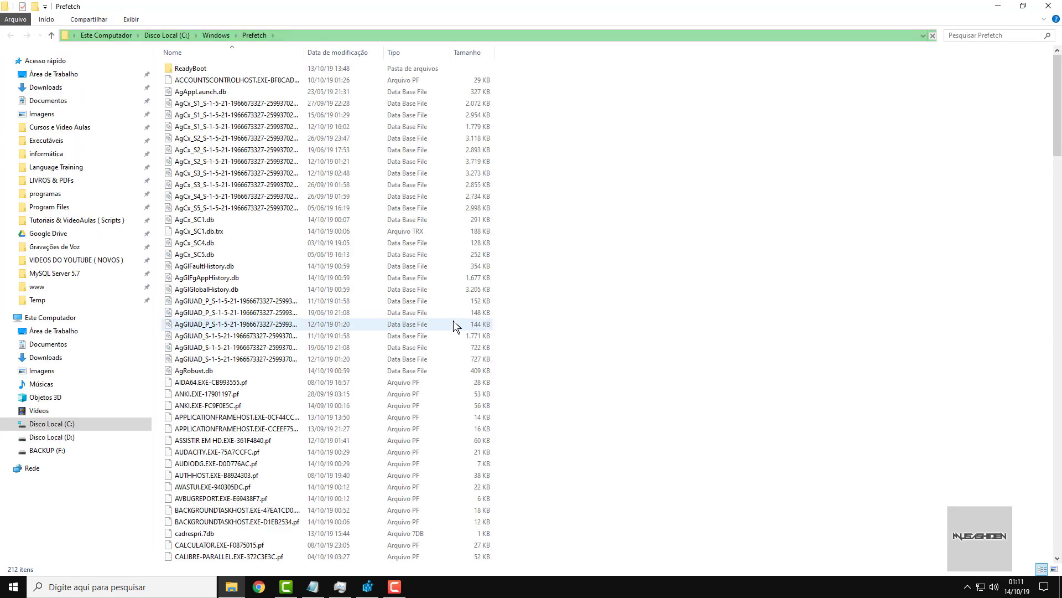
Examine the files in the Prefetch folder and the actions available for all of them, and return to the desktop
scroll(666, 131, down, 20)
scroll(662, 125, down, 7)
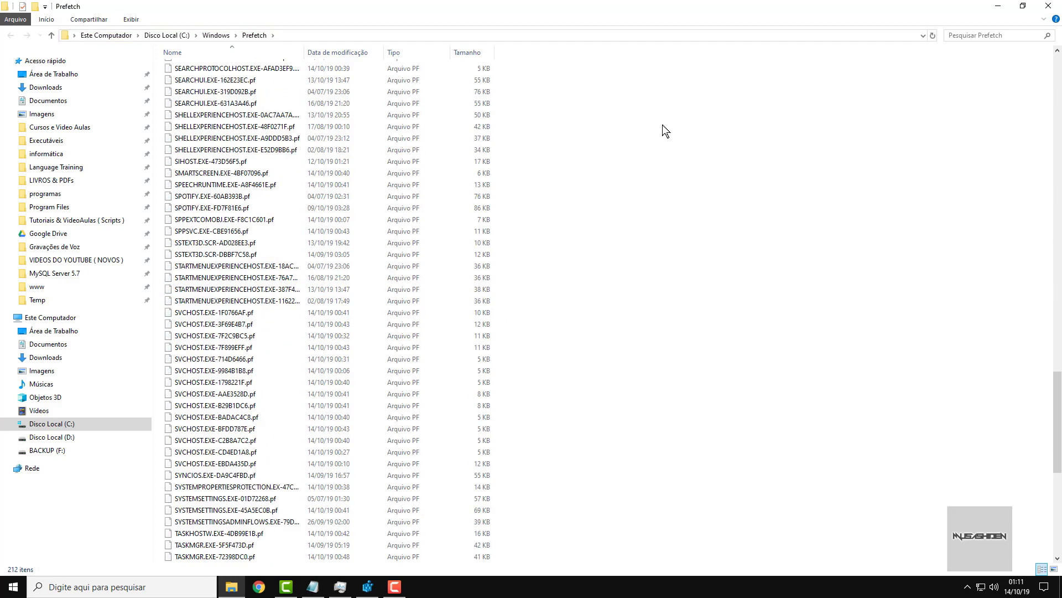
key(ctrl+a)
right_click(306, 222)
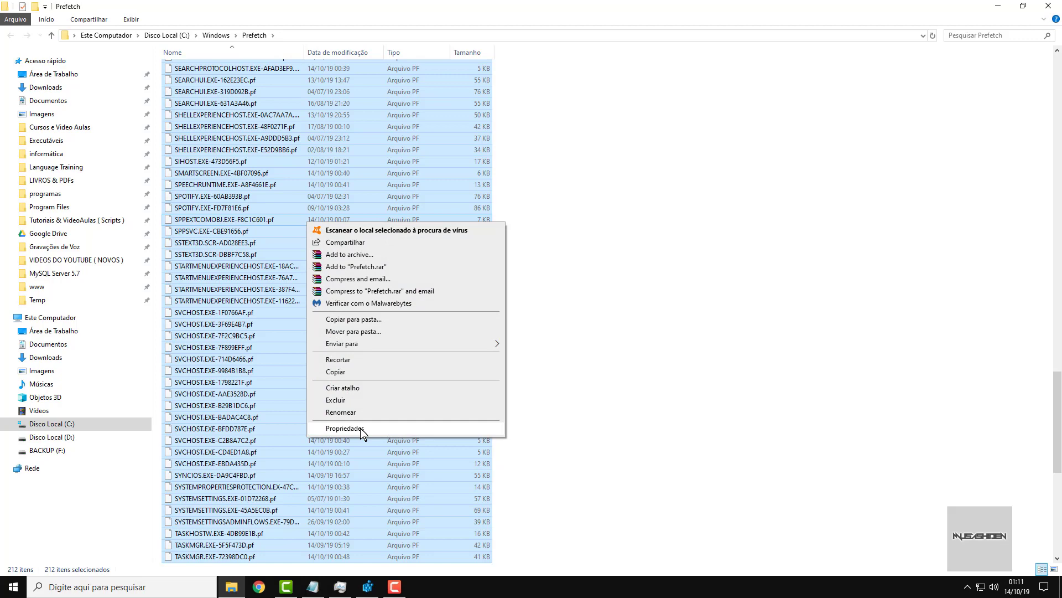
click(620, 198)
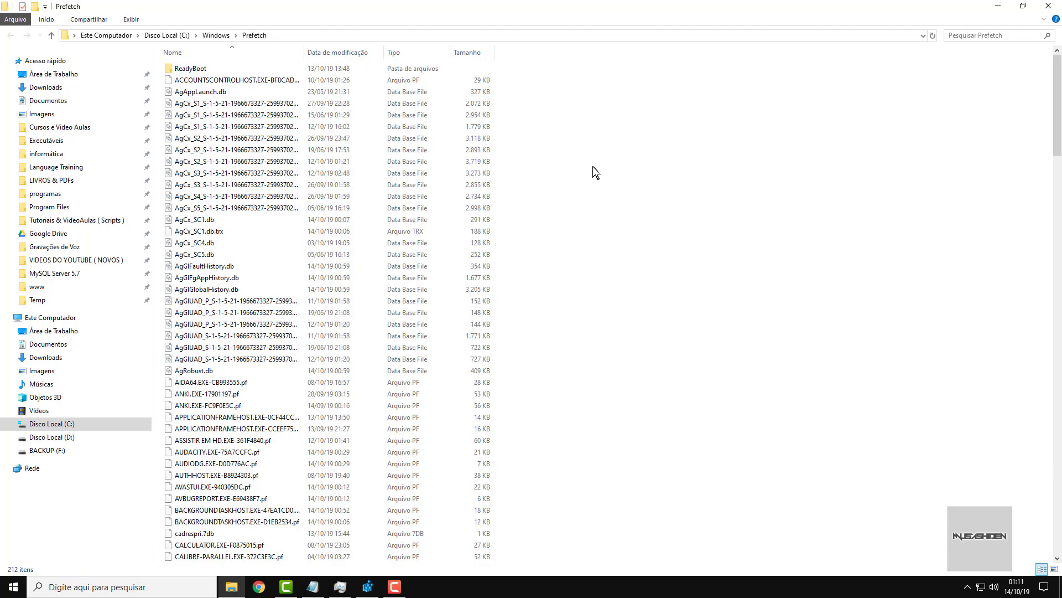
scroll(699, 131, down, 20)
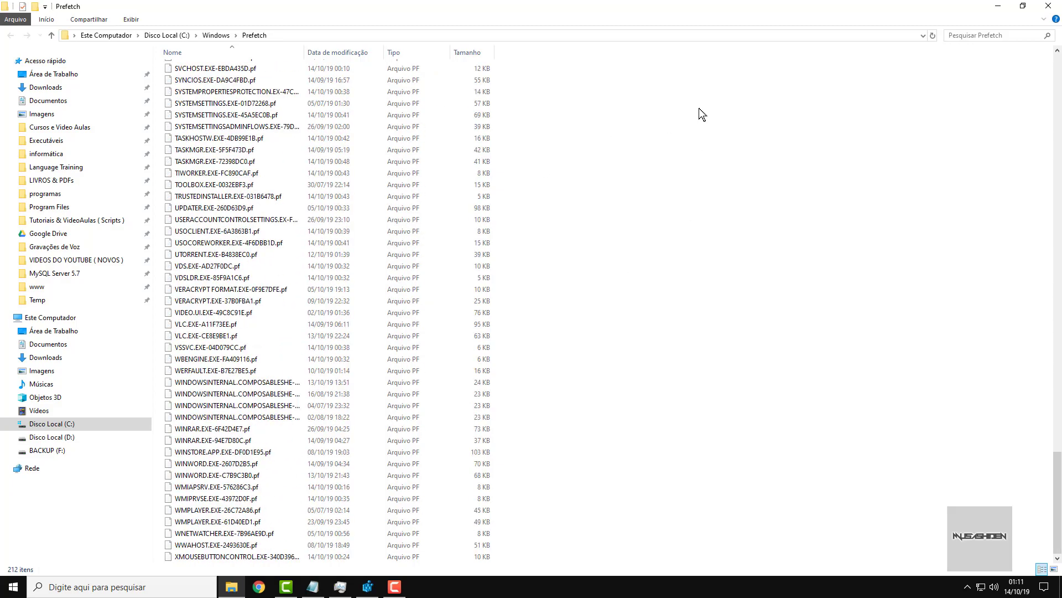
key(super+d)
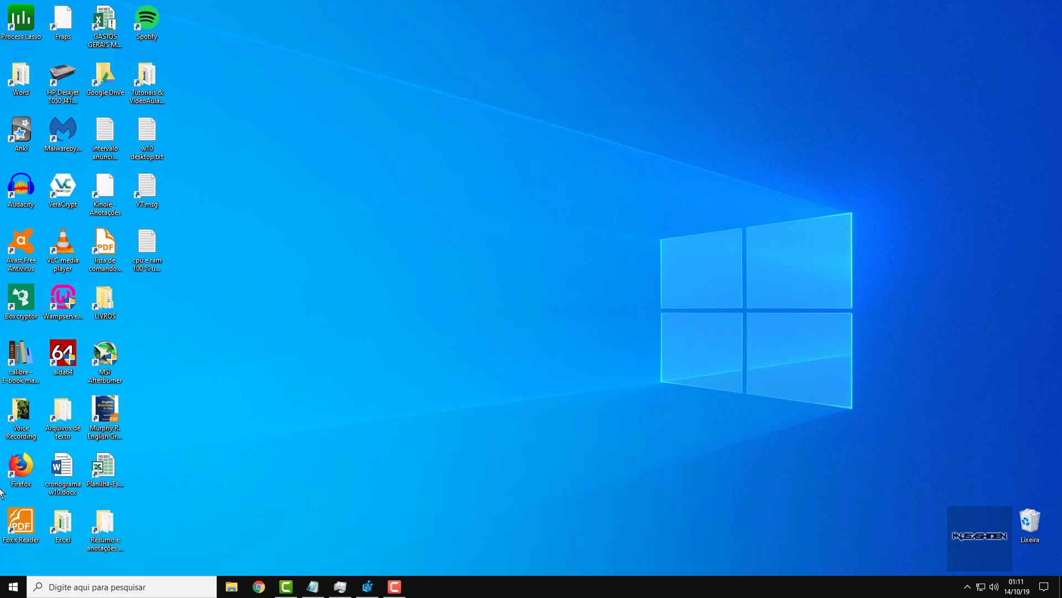
Search Windows for CCleaner and open it
click(13, 587)
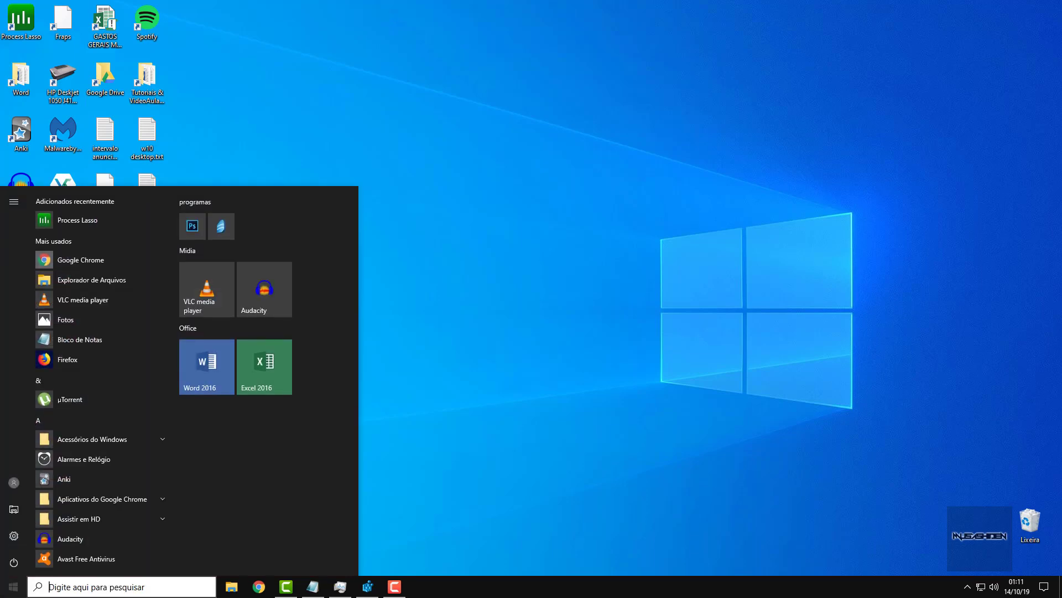
text(ccl)
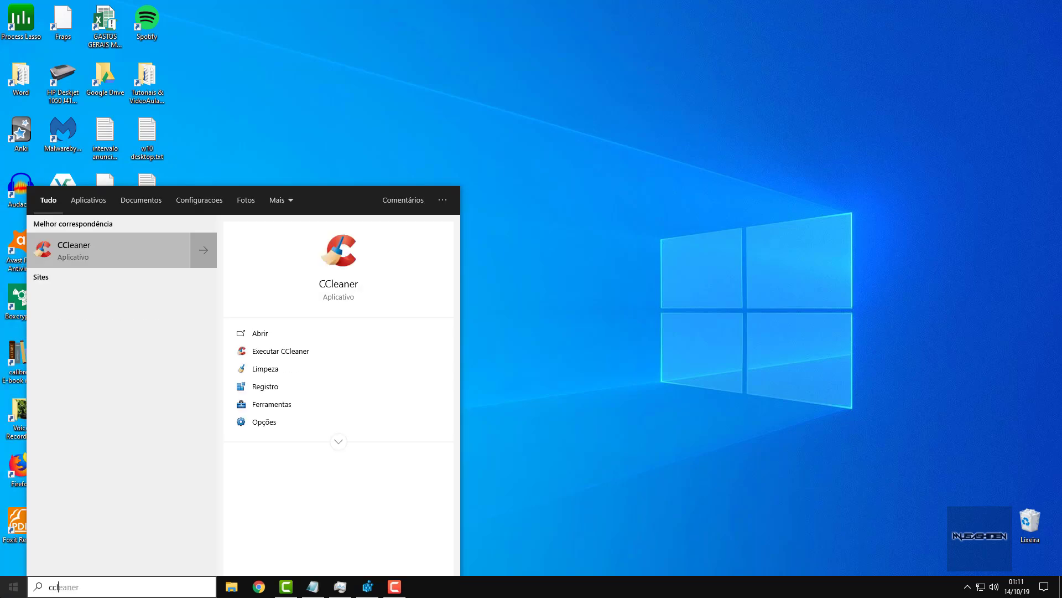
key(Return)
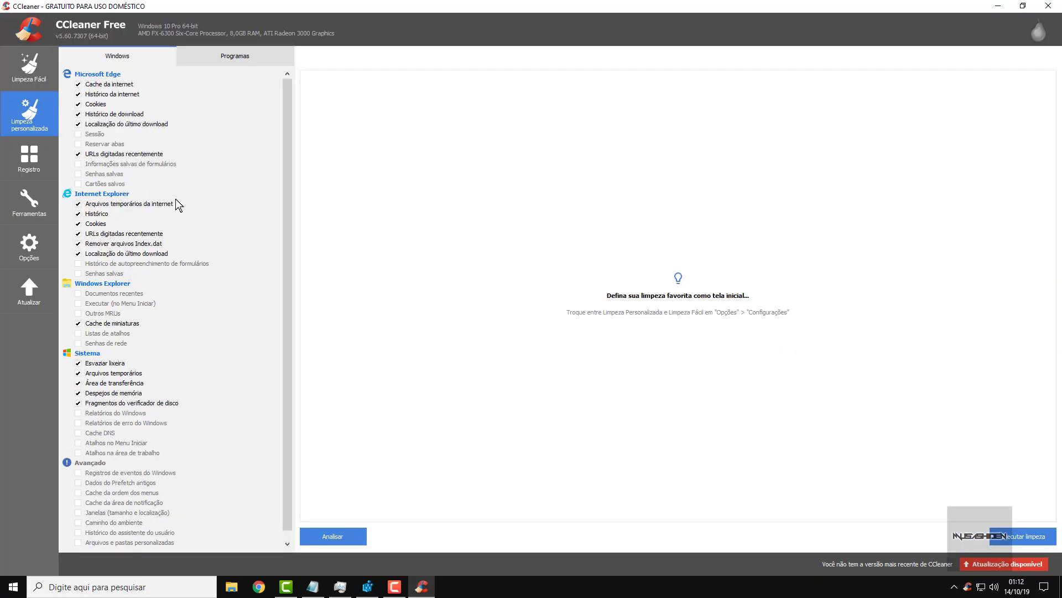
Analyse the checked Limpeza personalizada items in CCleaner, and close the program
scroll(110, 305, down, 1)
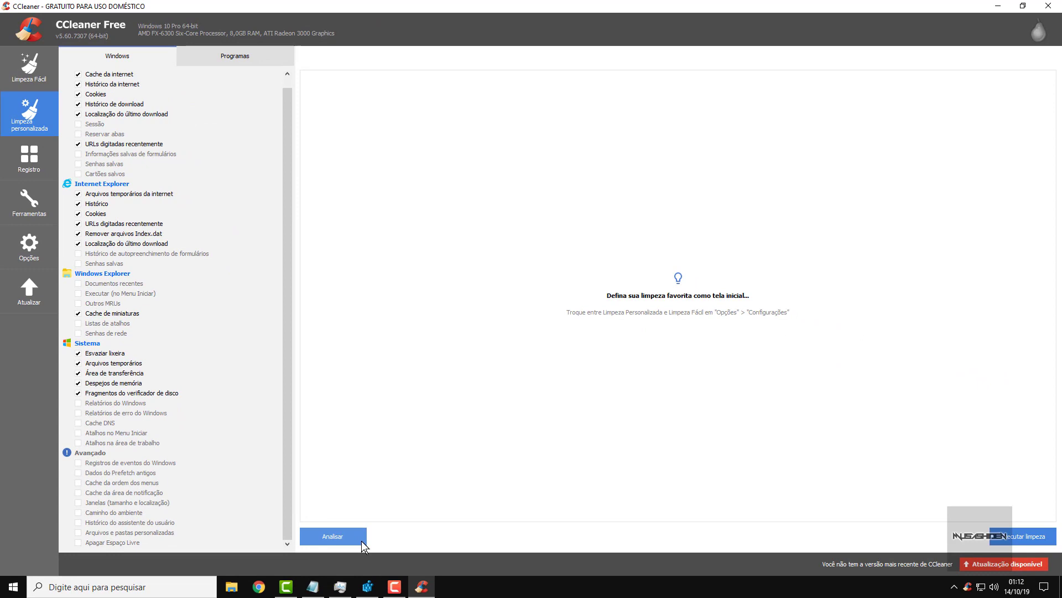
click(362, 541)
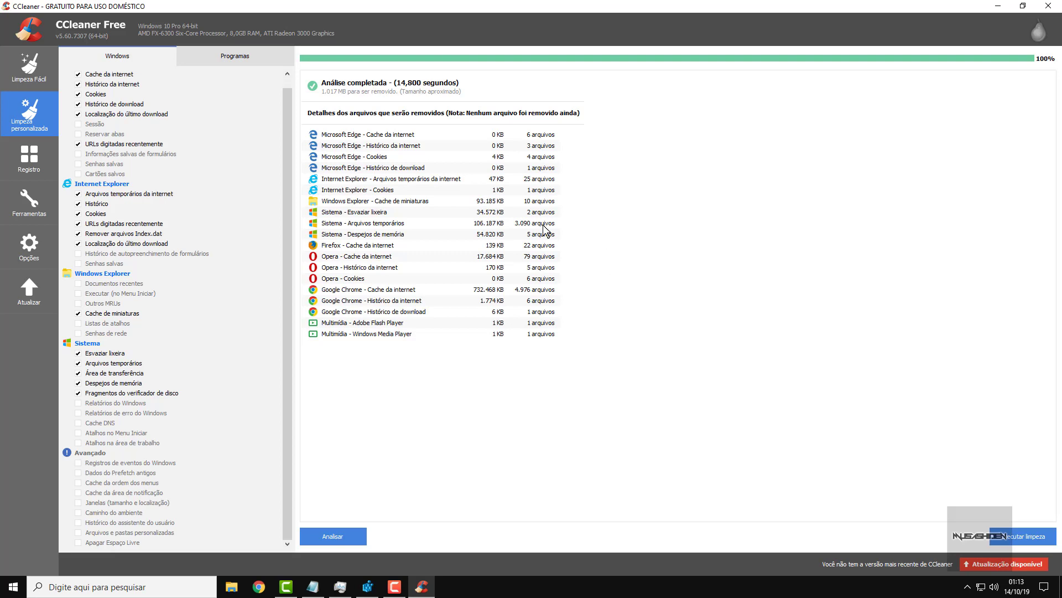
click(1050, 6)
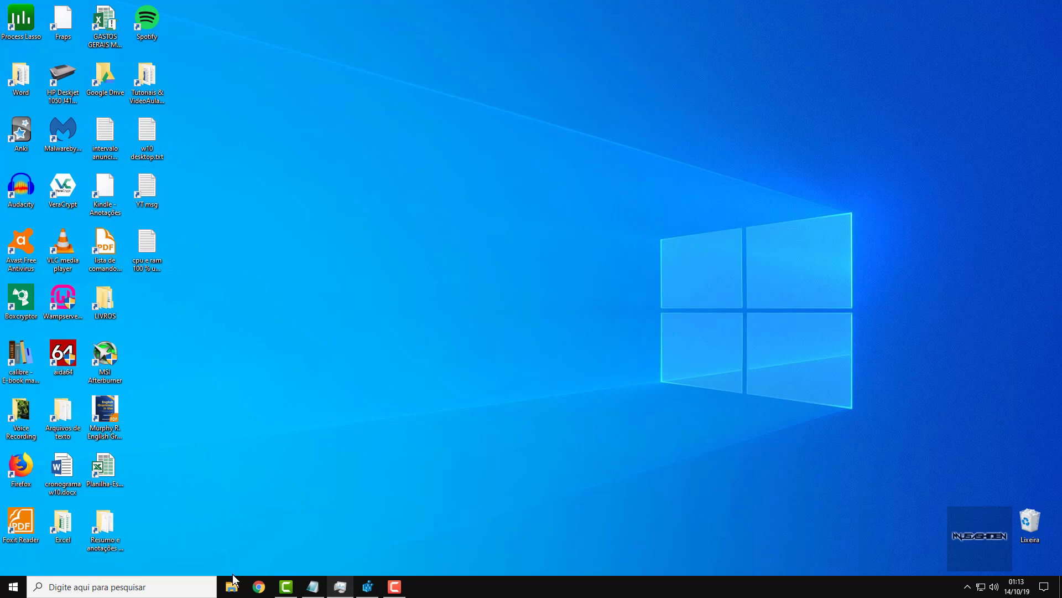
Run driver_booster_setup_free.exe from the Downloads folder, accepting the security warning, to install Driver Booster
click(240, 592)
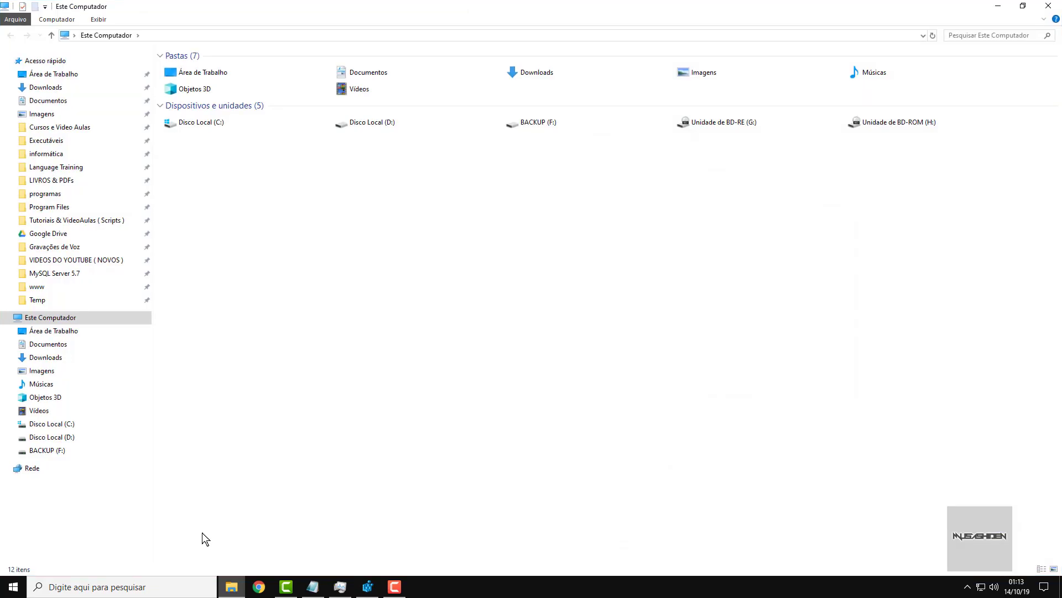
click(87, 356)
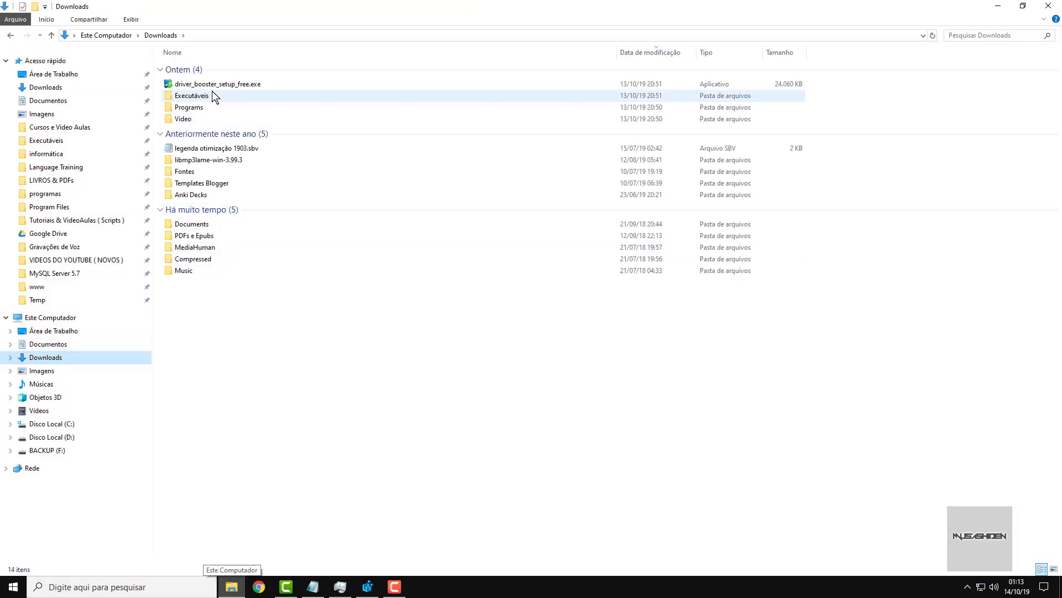
double_click(217, 84)
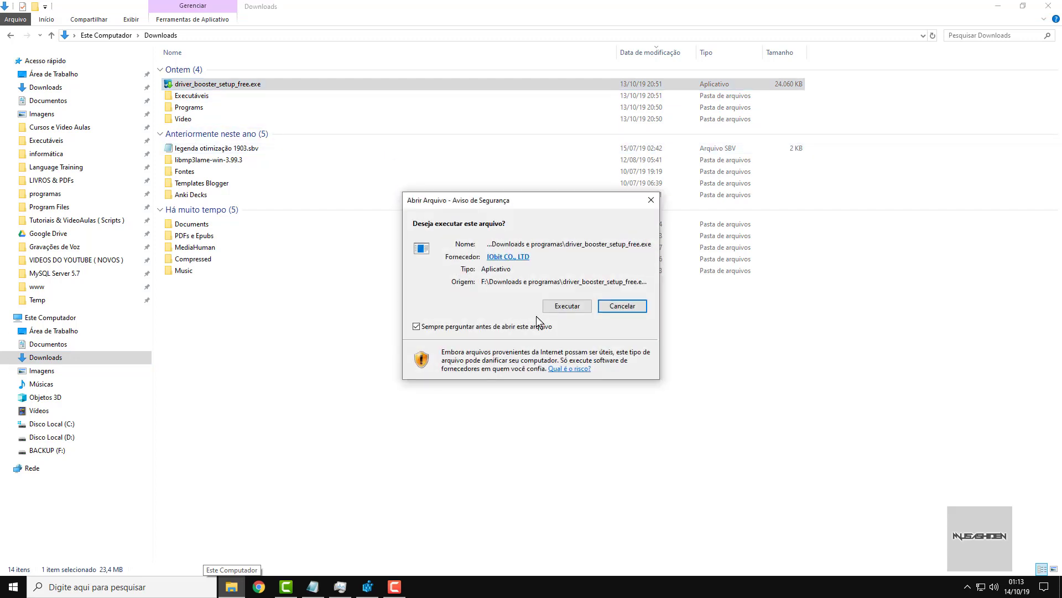
click(572, 306)
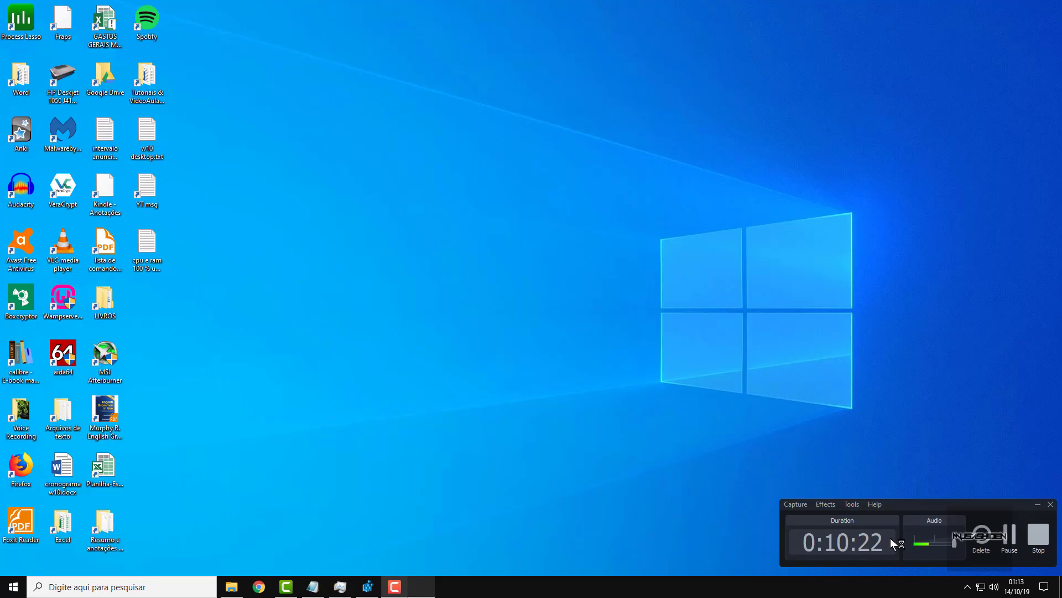
click(1012, 536)
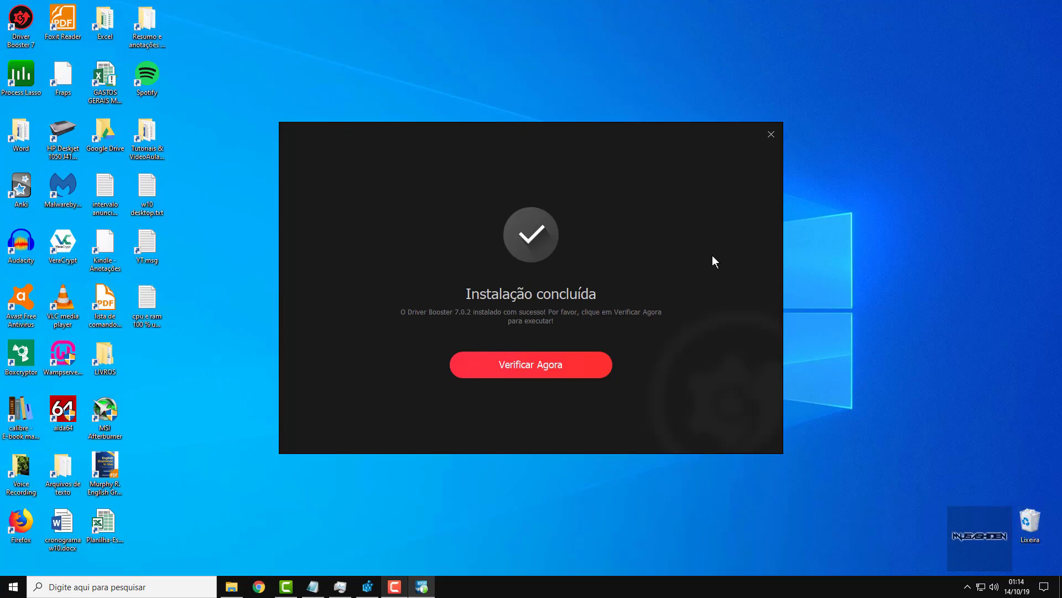
Scan the computer's drivers with Driver Booster and review the lists of outdated and up-to-date devices
click(543, 357)
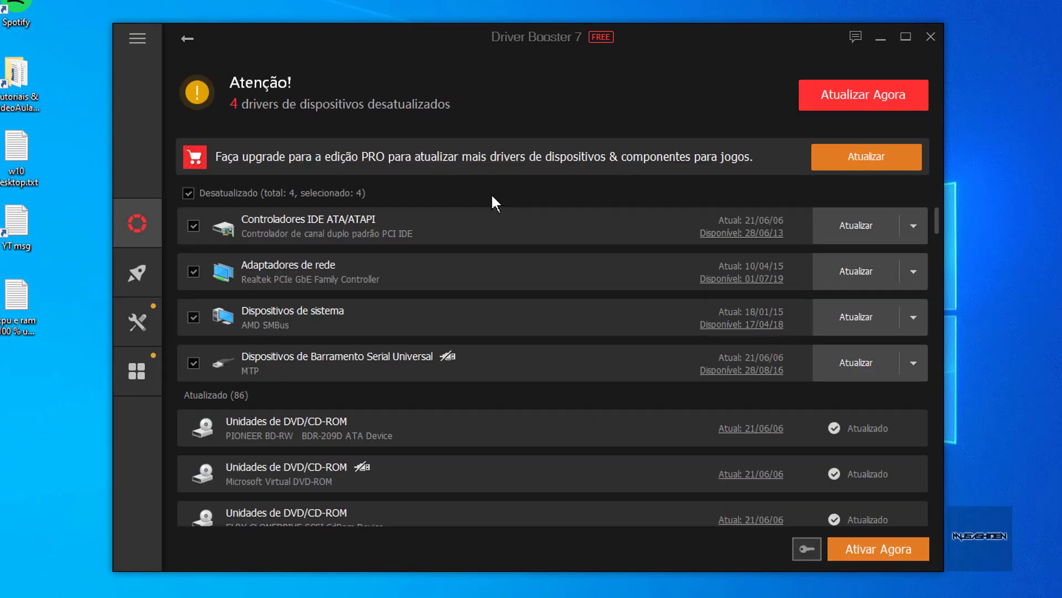
scroll(492, 195, down, 7)
scroll(492, 196, up, 3)
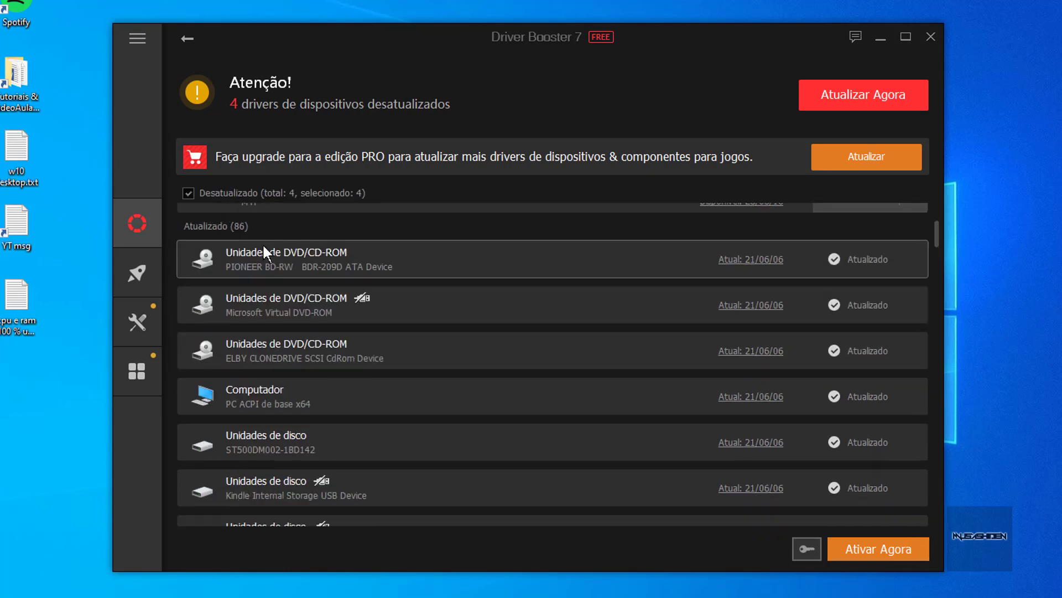
scroll(351, 316, down, 3)
scroll(373, 290, up, 6)
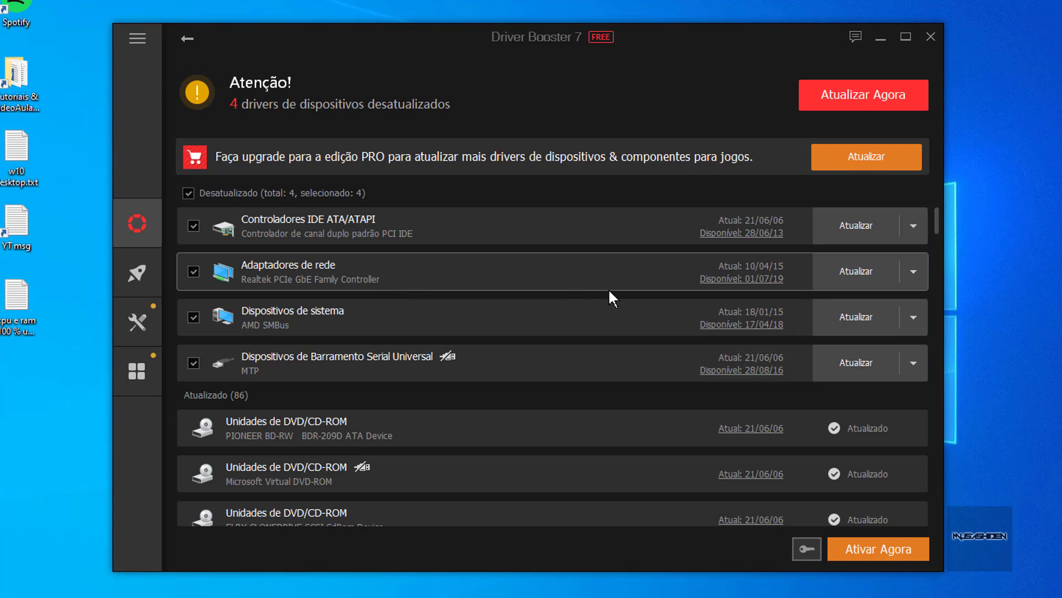
View the driver options for the Realtek PCIe GbE Family Controller, return to Driver Booster's home screen, and close the program
click(912, 272)
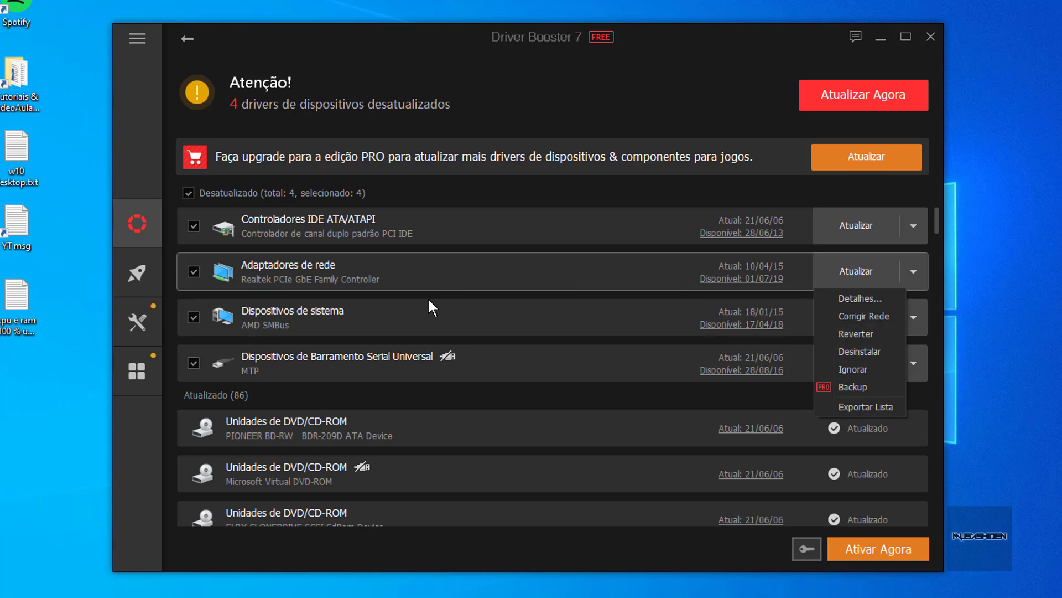
click(407, 38)
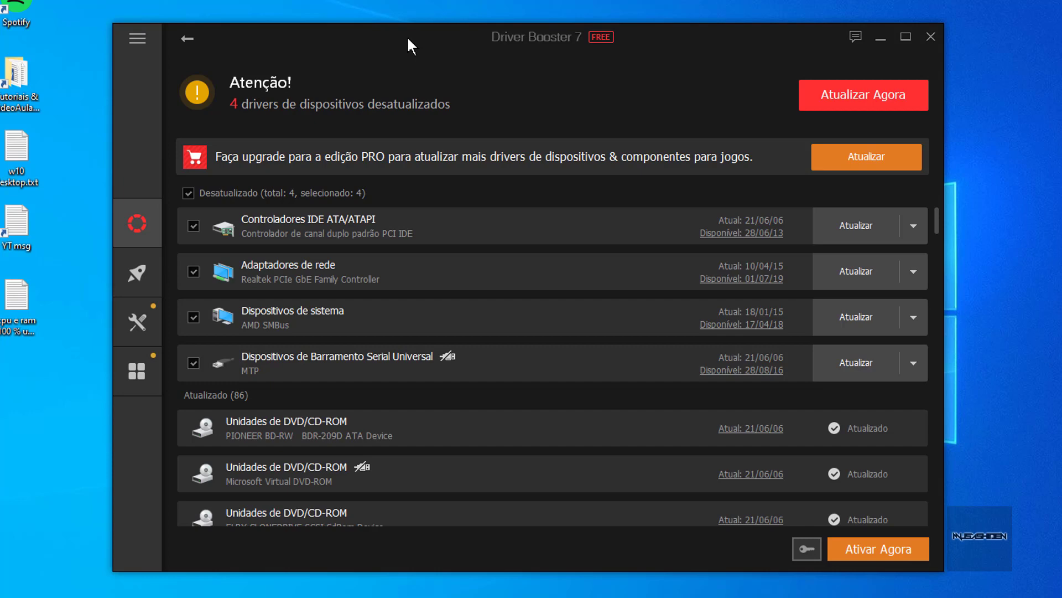
click(187, 39)
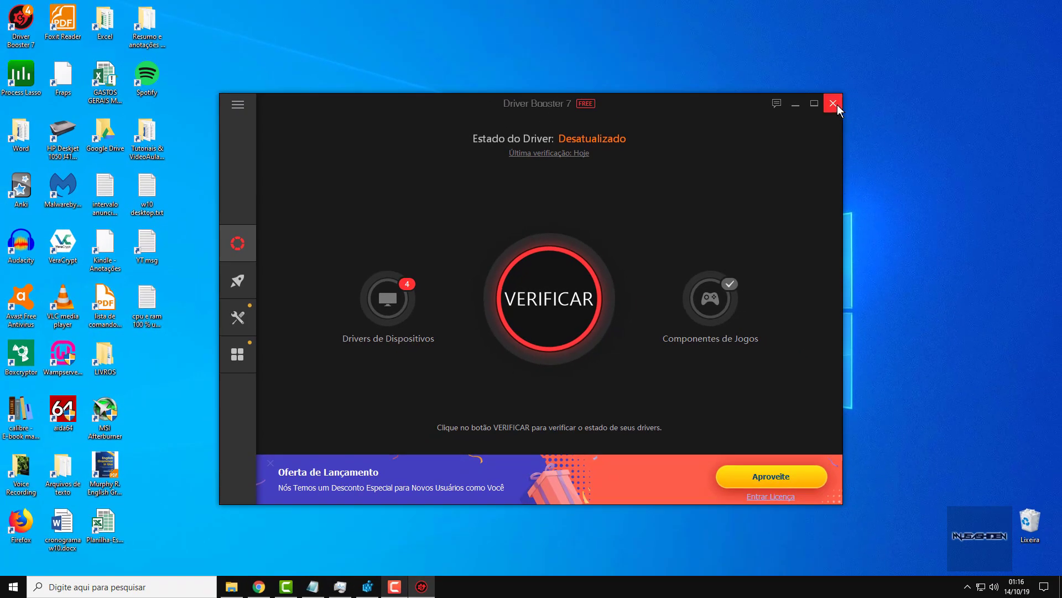
click(832, 103)
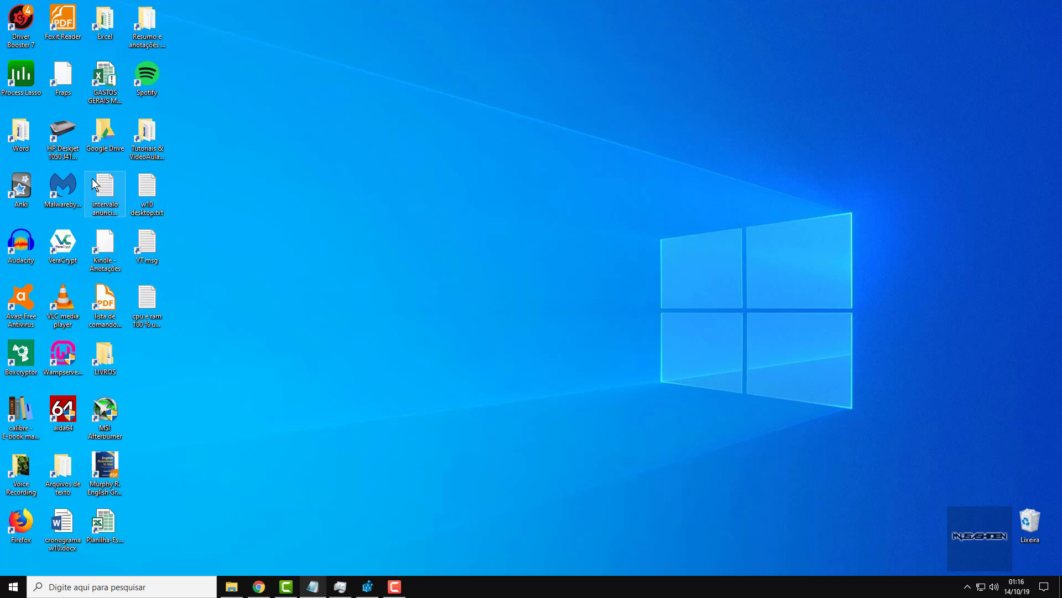
Open Process Lasso from the desktop
double_click(22, 77)
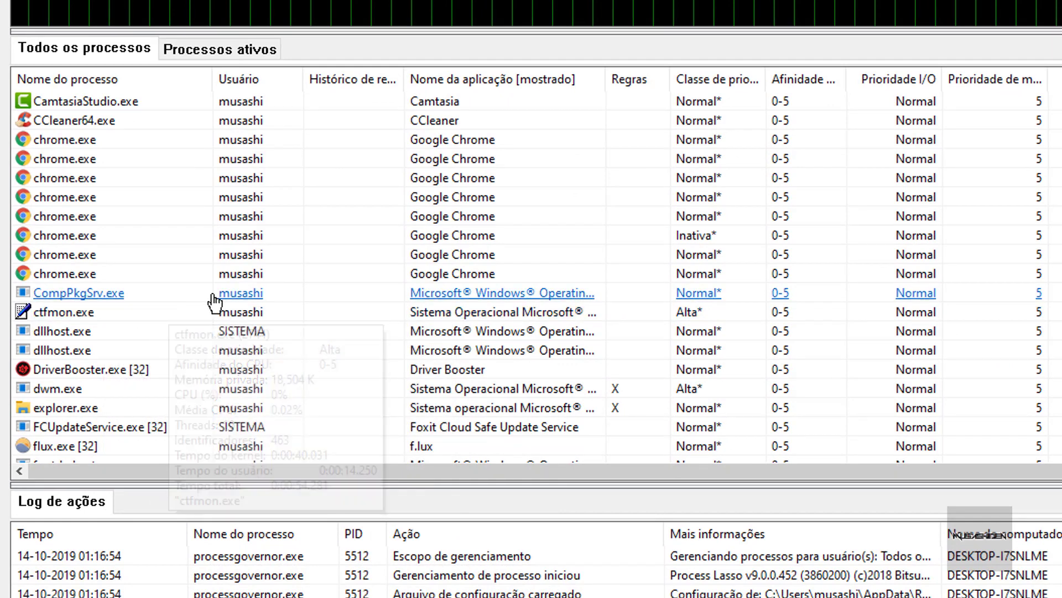
Examine the termination options for the CompPkgSrv.exe process and the details of ctfmon.exe
click(180, 299)
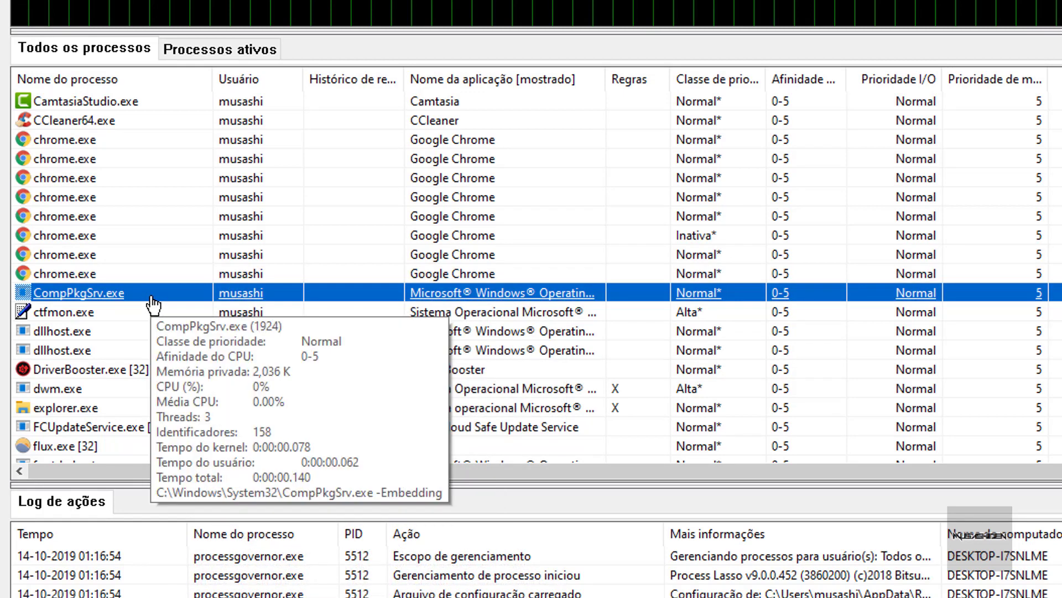
right_click(154, 303)
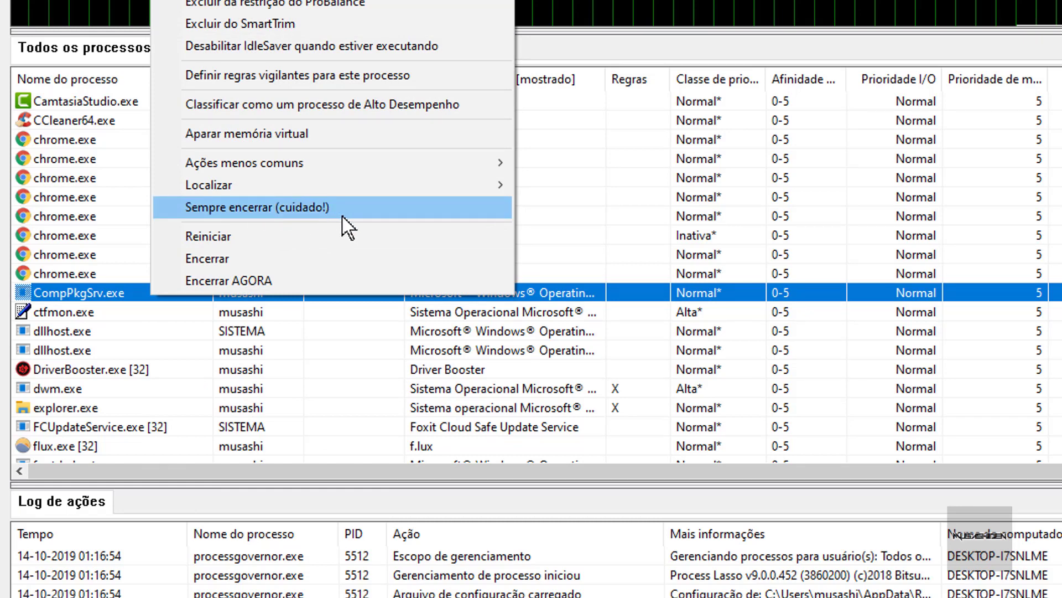
click(656, 332)
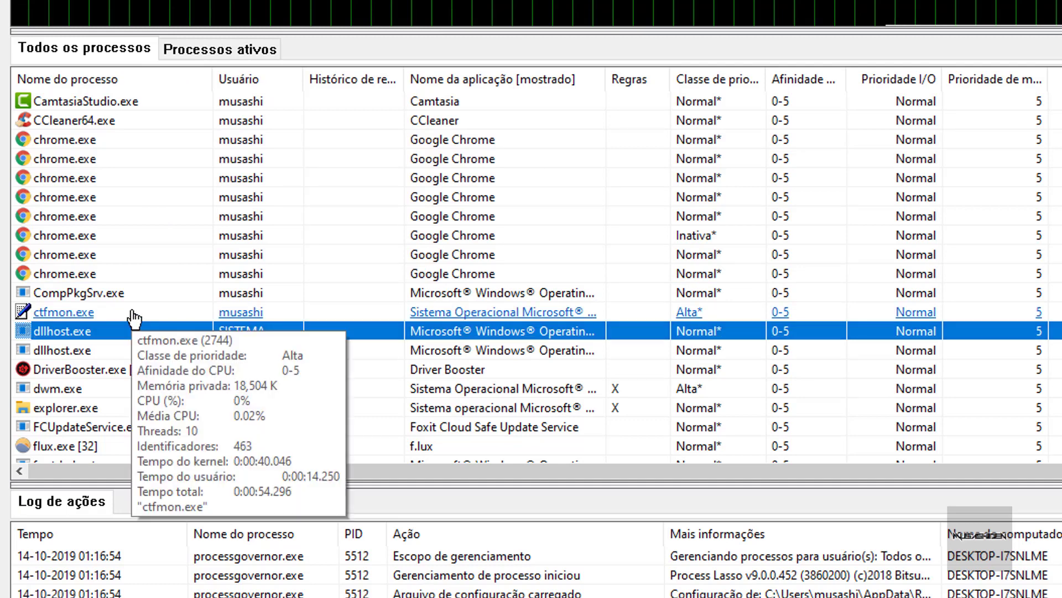
mouse_move(135, 305)
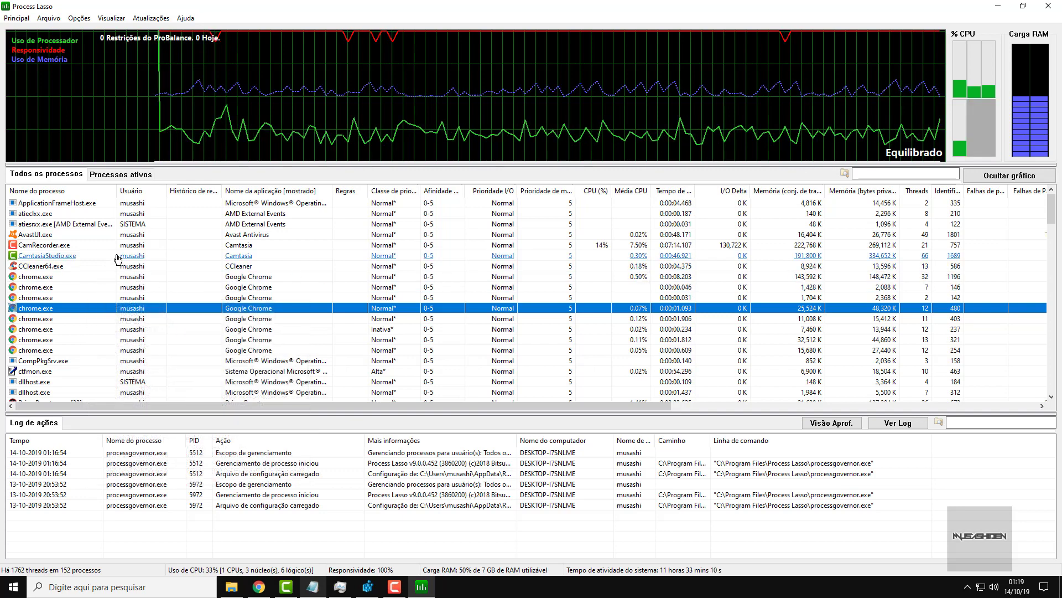
Enable SmartTrim in the SmartTrim settings
click(76, 20)
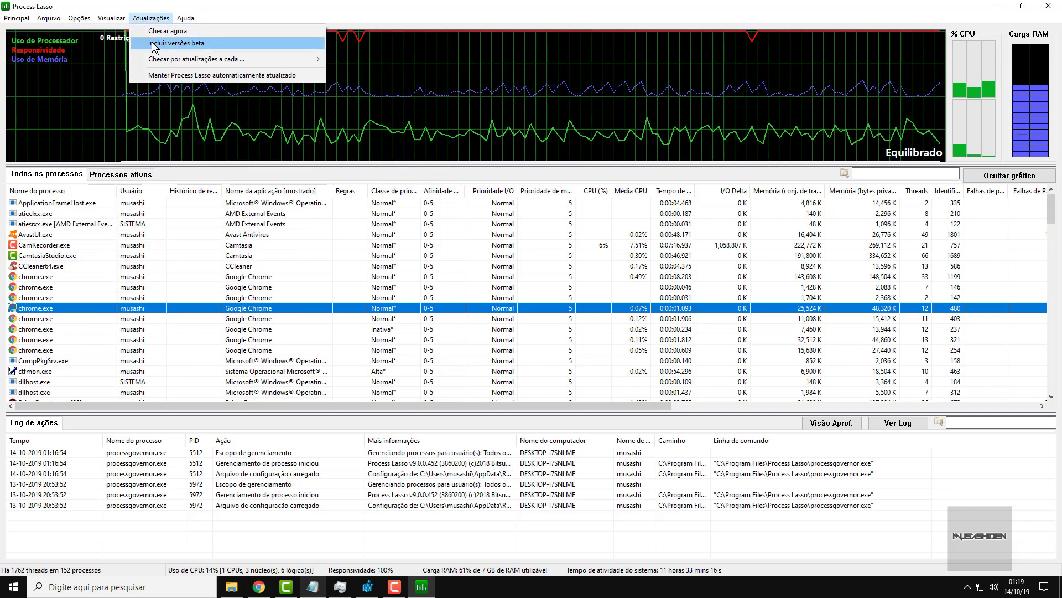
mouse_move(97, 60)
mouse_move(155, 87)
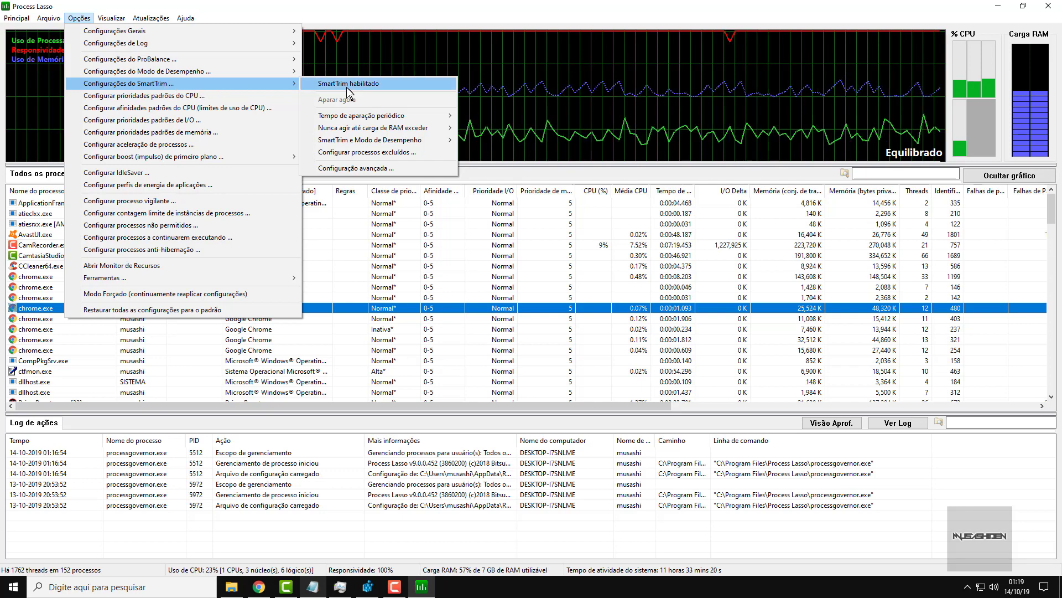
click(379, 86)
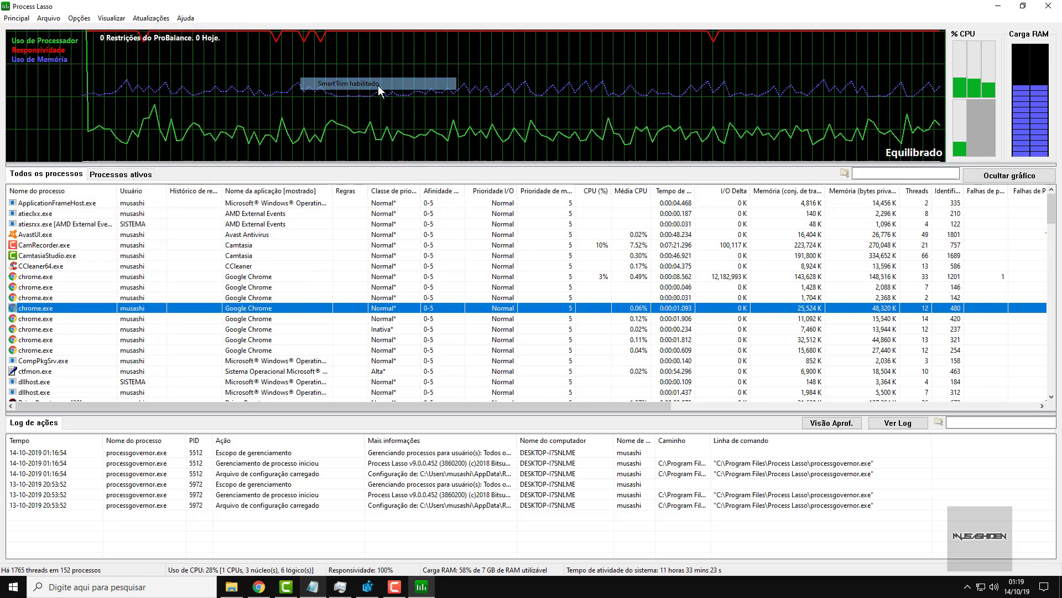
Try lowering SmartTrim's minimum system RAM load to 31% in its advanced configuration, and cancel the dialog
click(79, 19)
mouse_move(178, 84)
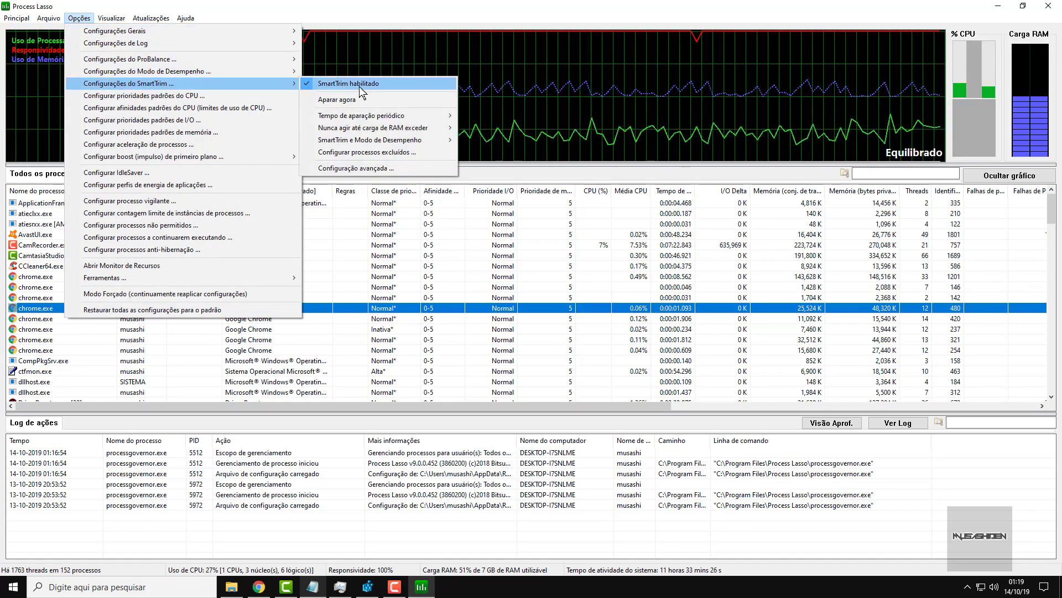
click(368, 169)
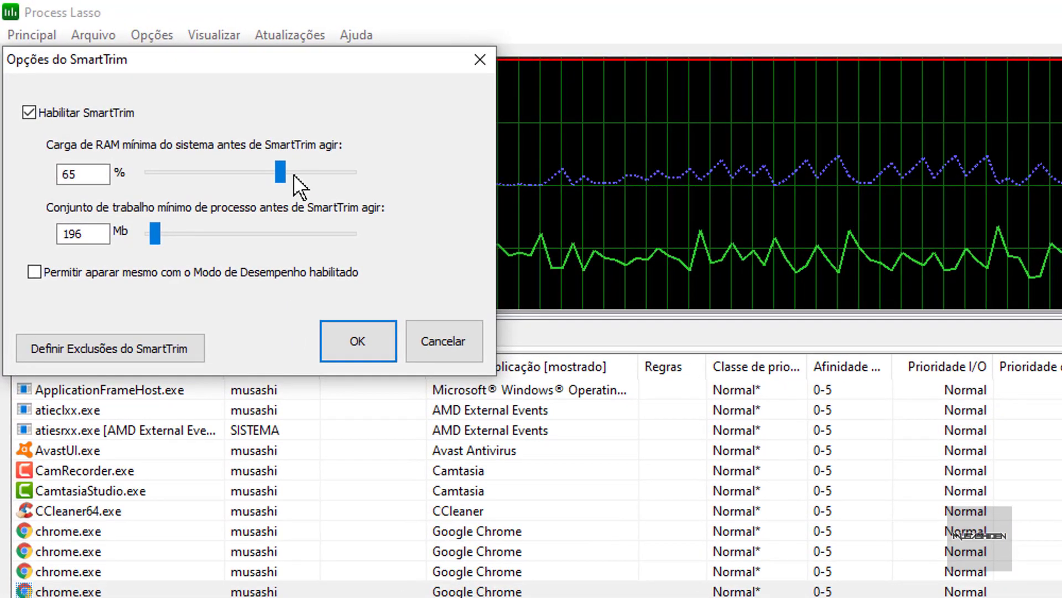
drag(80, 174, 55, 174)
click(77, 175)
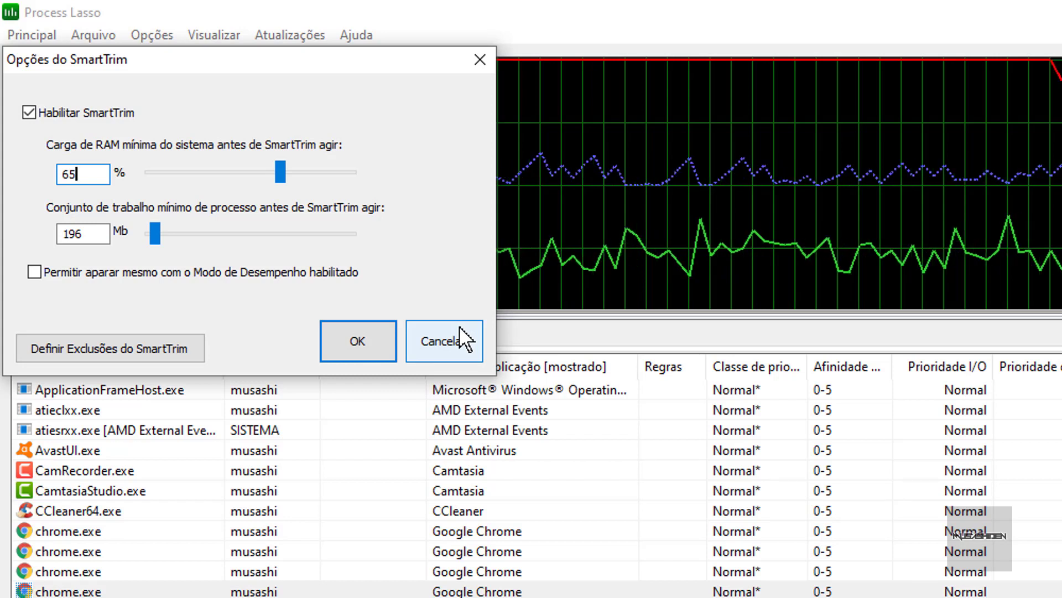
drag(278, 174, 207, 176)
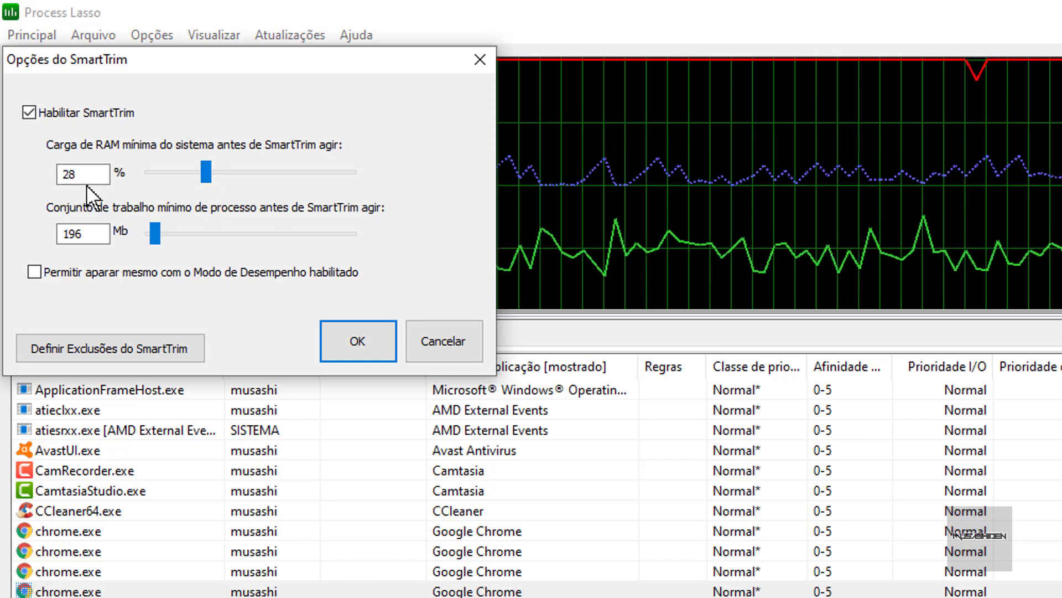
drag(203, 173, 208, 172)
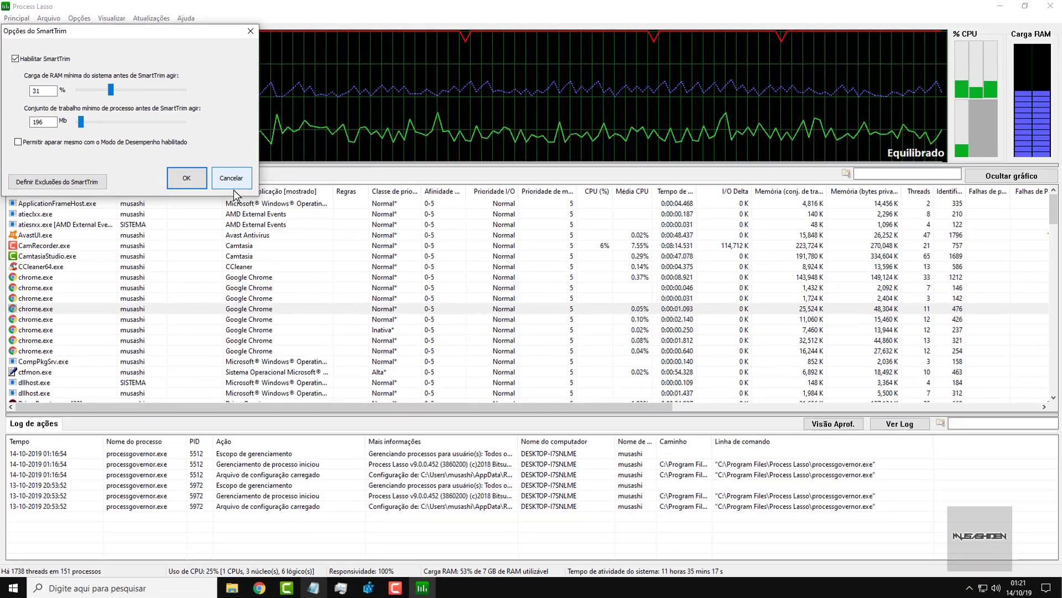
click(231, 177)
Check that SmartTrim is enabled, and close Process Lasso without stopping its background core engine
click(79, 18)
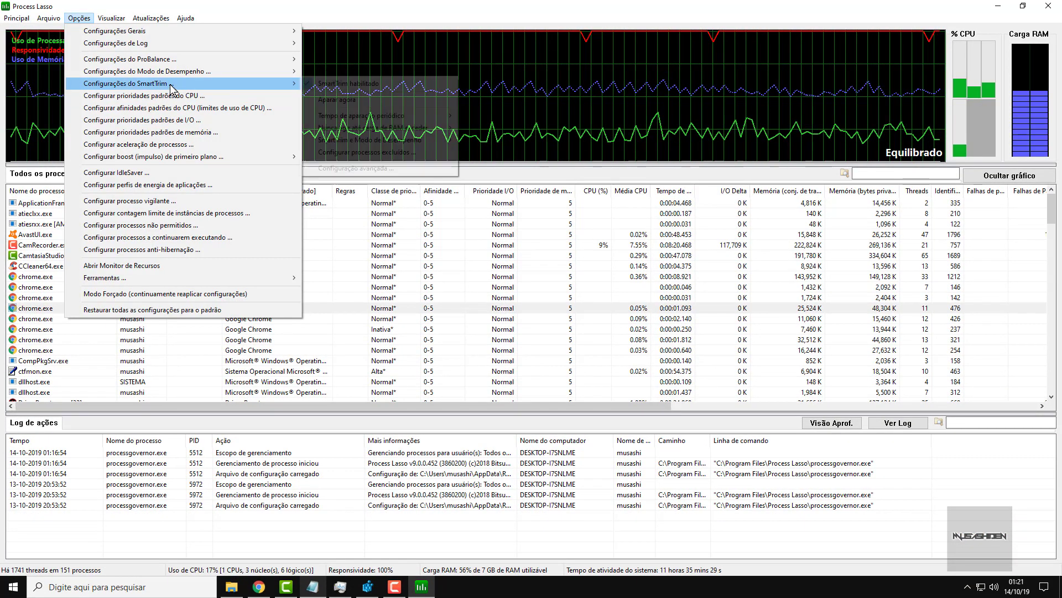
mouse_move(172, 84)
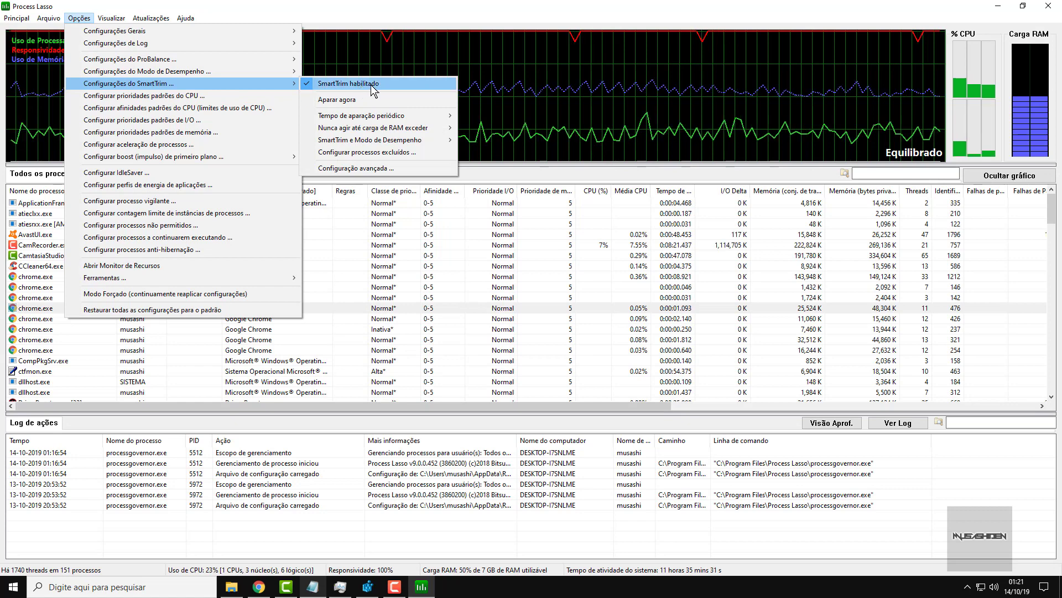
key(alt+F4)
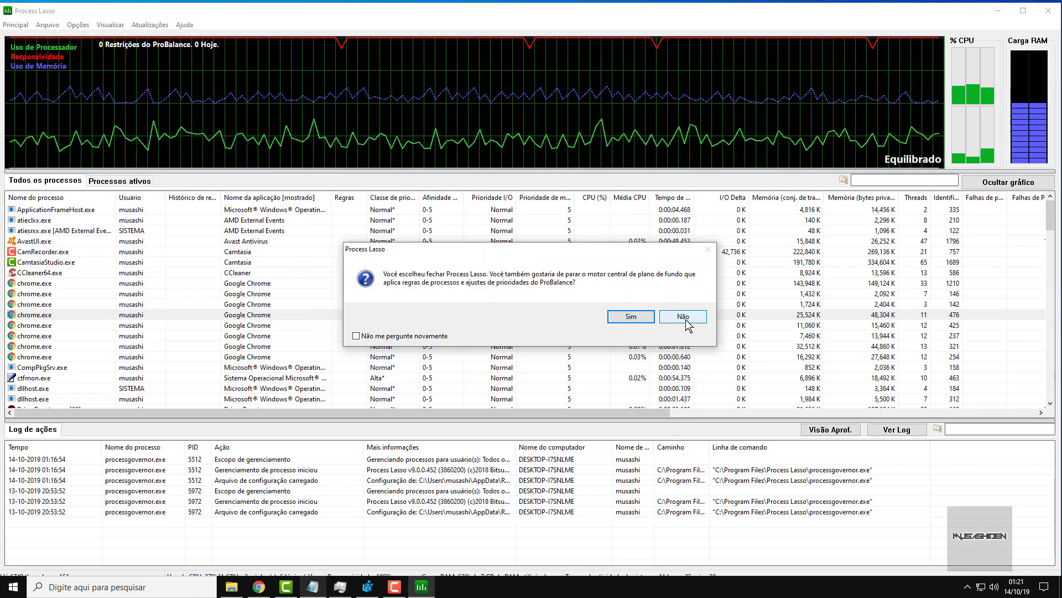
click(684, 317)
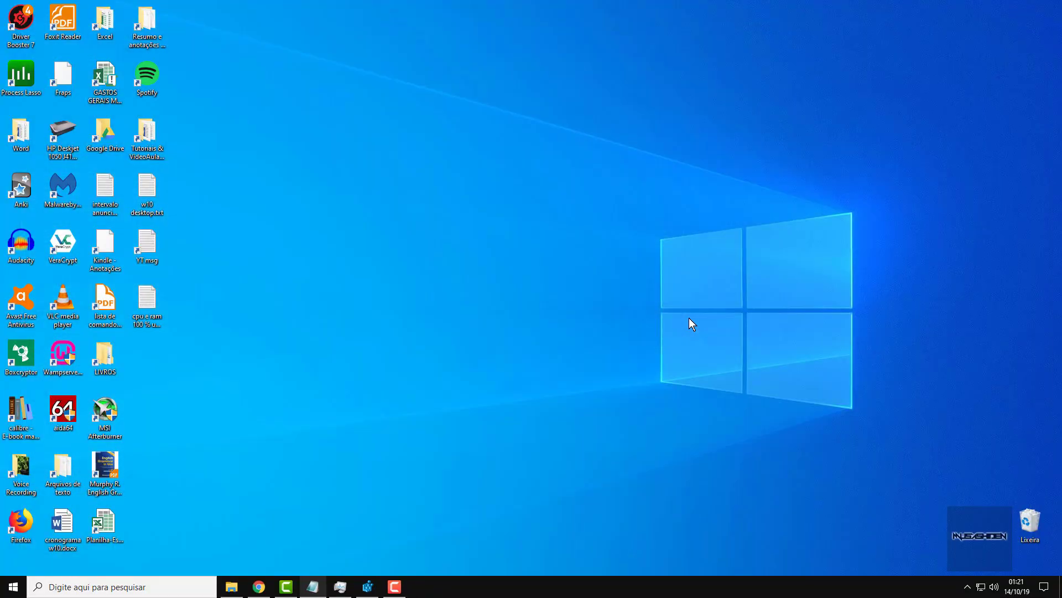
click(13, 587)
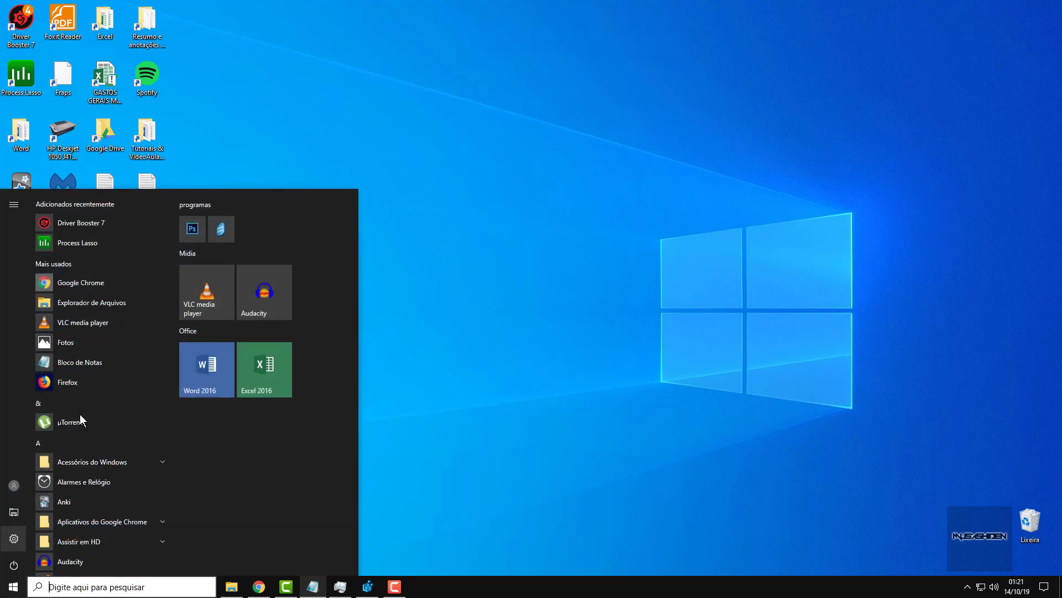
scroll(112, 305, down, 10)
click(484, 172)
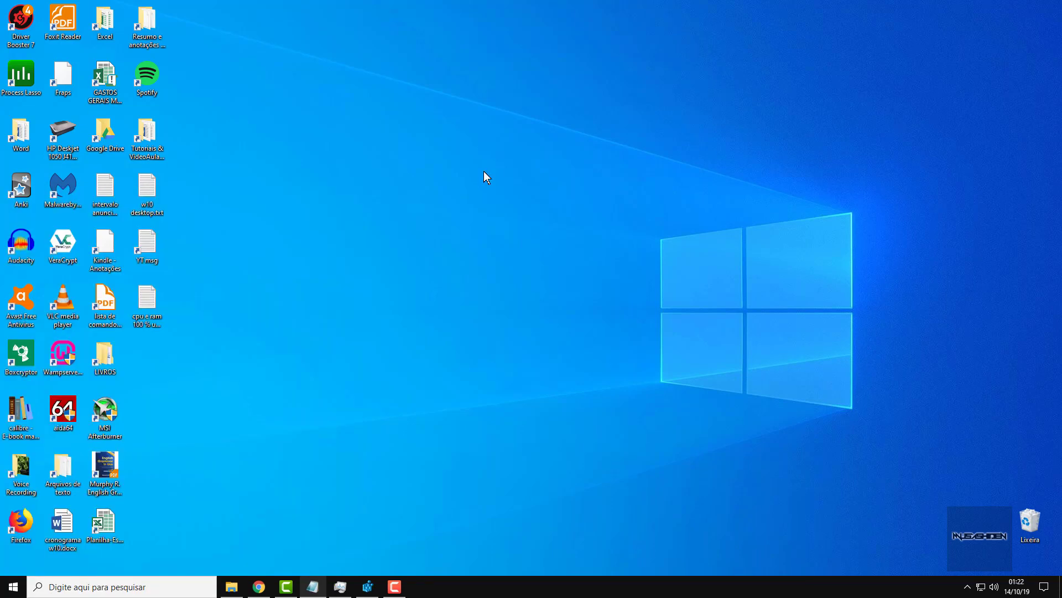
key(super)
click(96, 586)
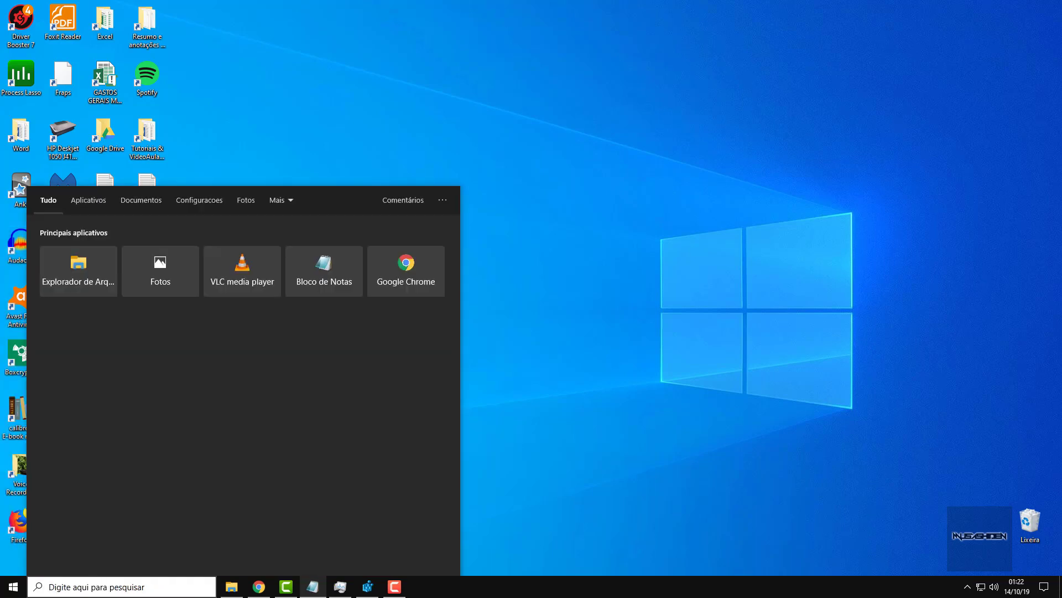
click(13, 587)
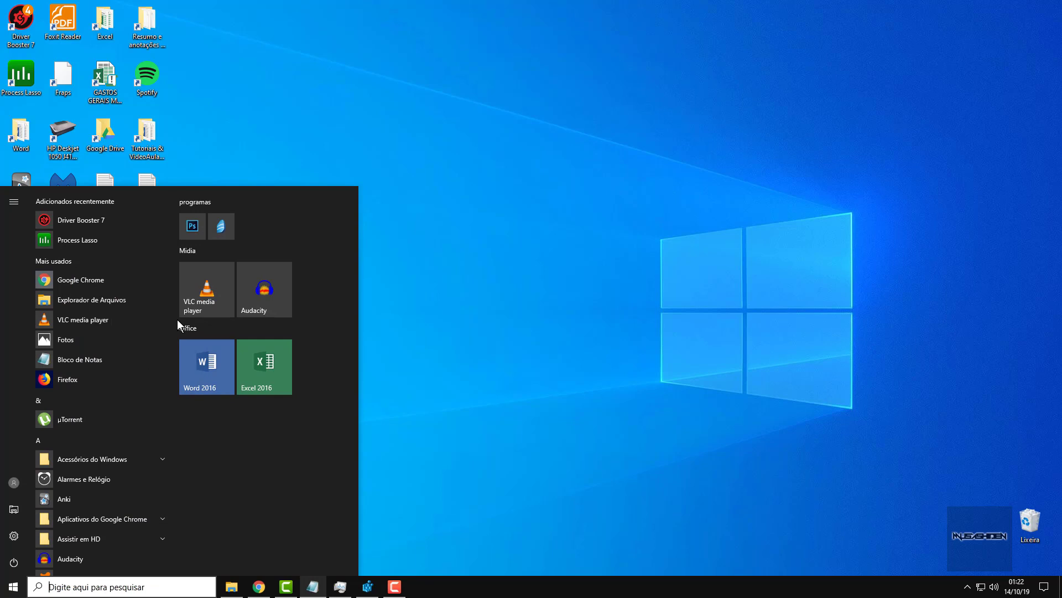
right_click(419, 165)
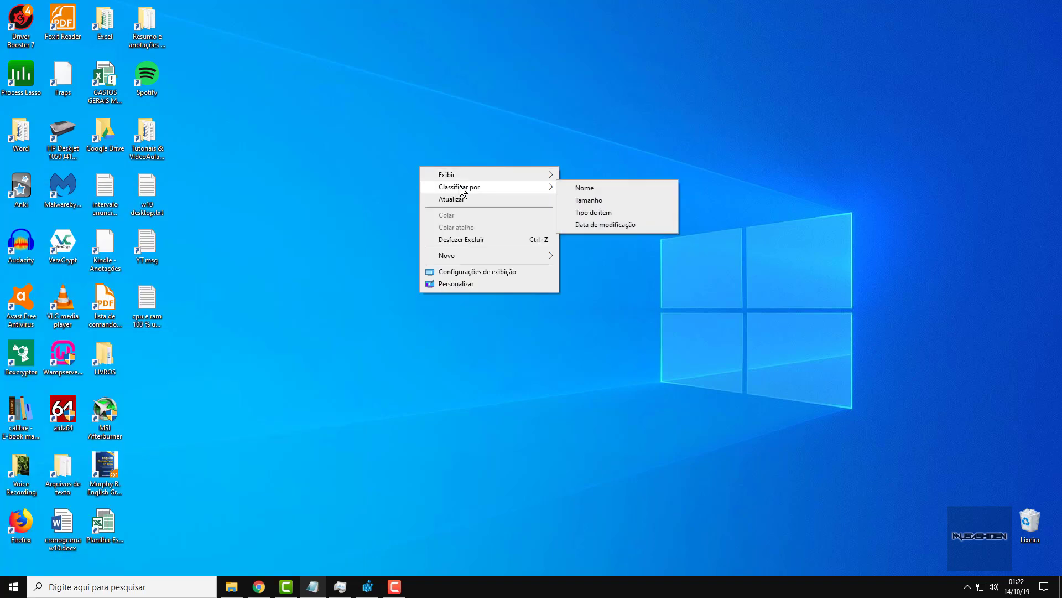
click(460, 271)
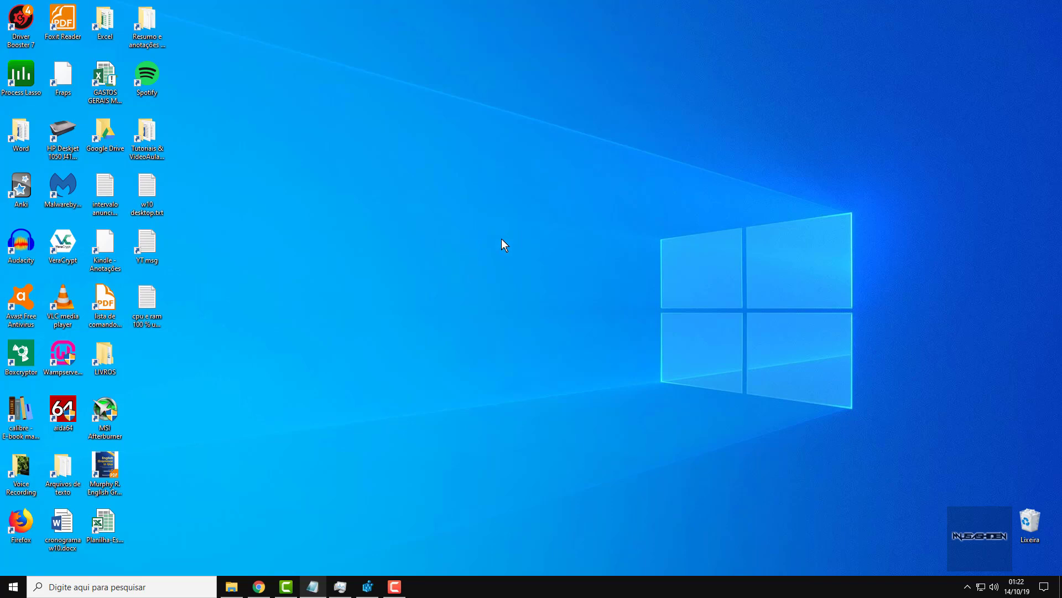
right_click(473, 226)
click(527, 264)
drag(325, 156, 789, 426)
drag(408, 138, 955, 454)
drag(310, 119, 486, 166)
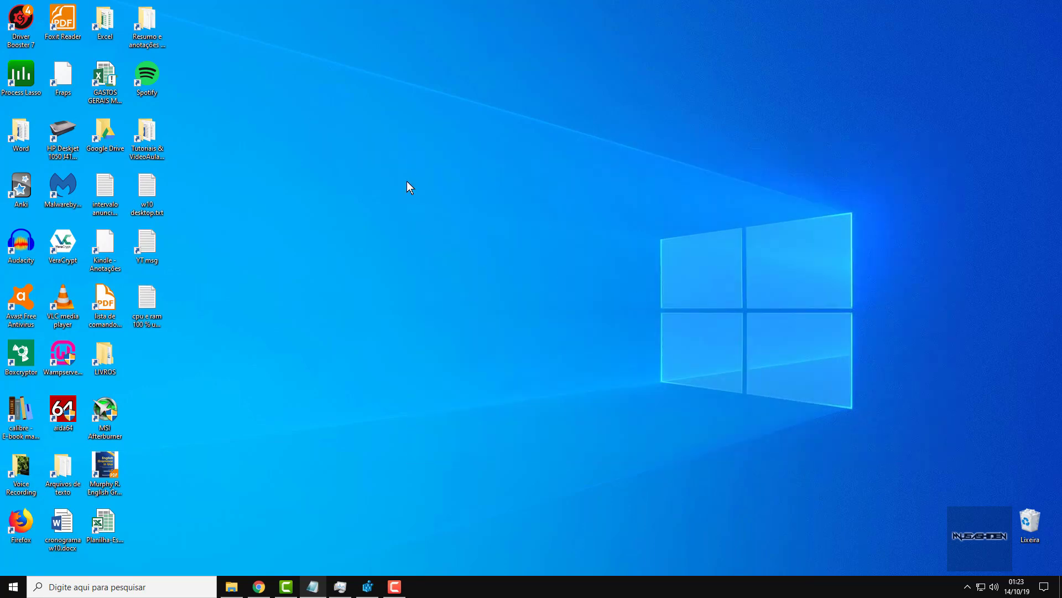